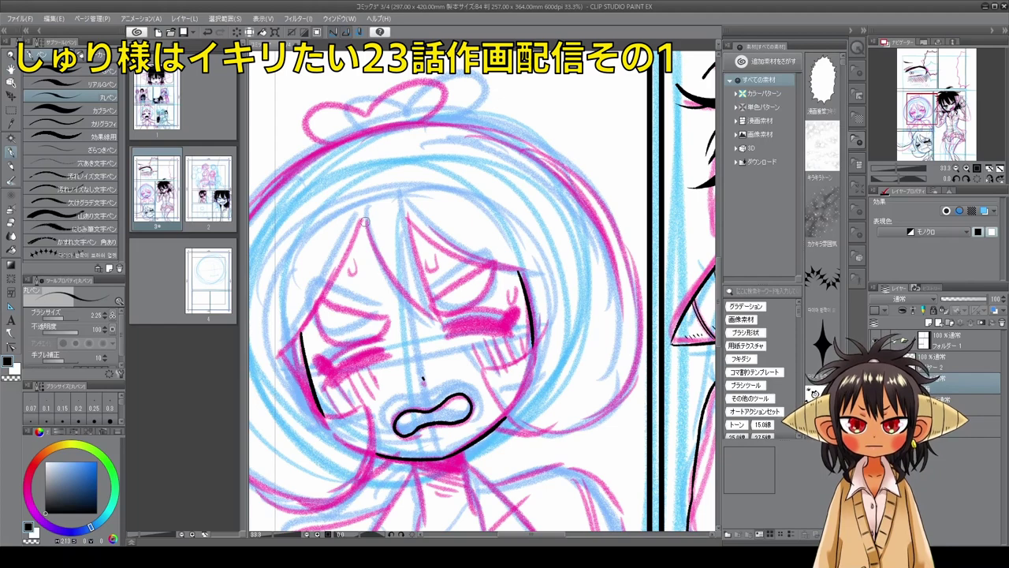
- Generate dense focus lines (密な集中線) across the selected eye close-up panel, radiating around the eye
click(109, 84)
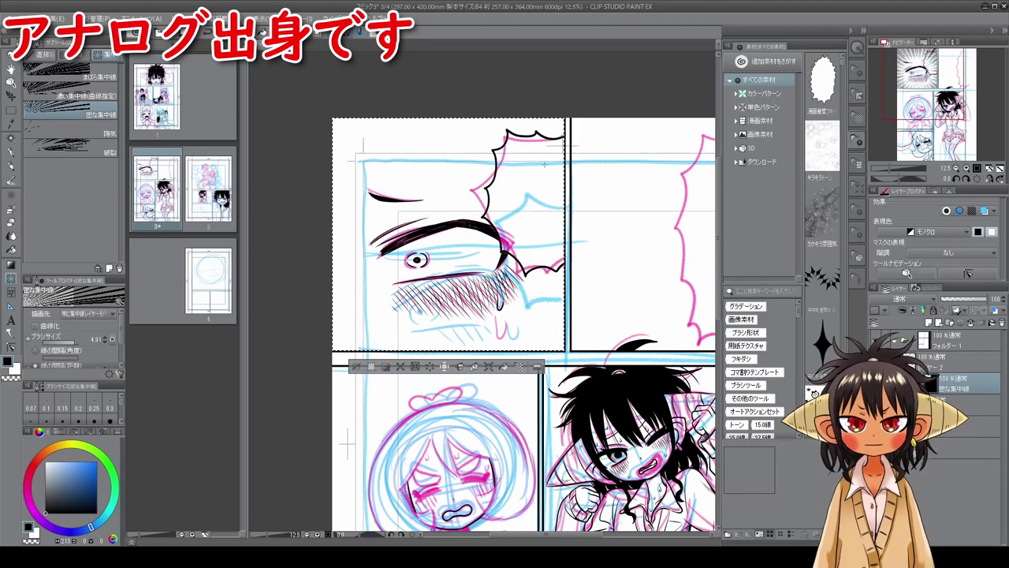
click(546, 166)
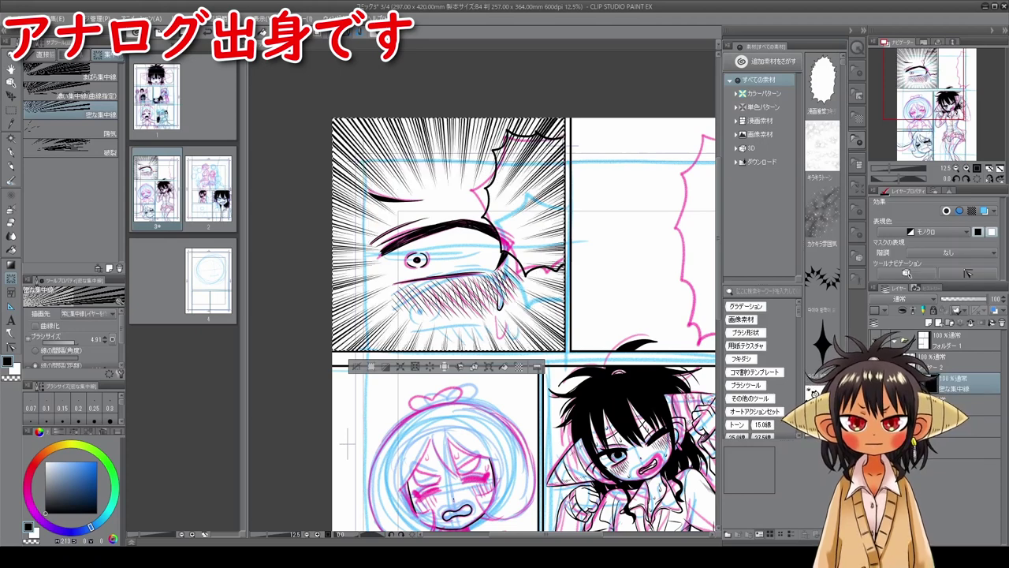
- Enlarge the hard eraser and erase the focus lines inside the spiky speech balloon at the eye panel's right edge
click(12, 222)
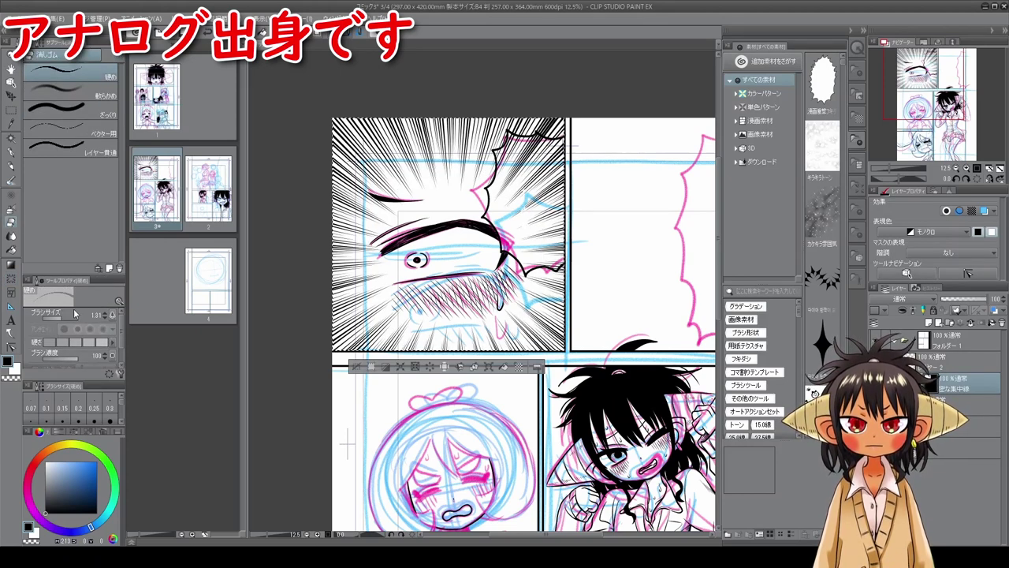
click(66, 318)
scroll(535, 213, up, 2)
scroll(532, 214, up, 1)
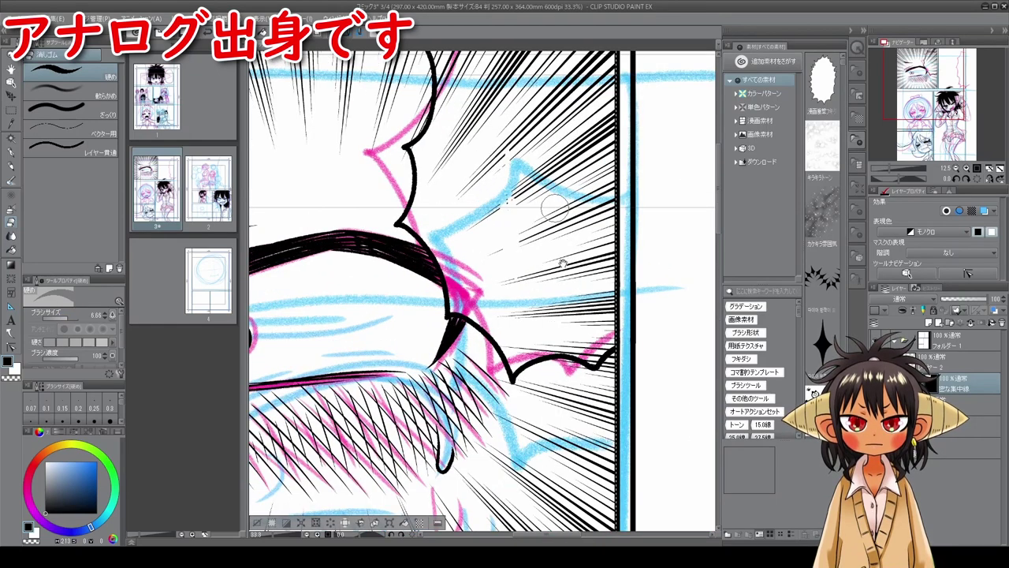
drag(567, 253, 541, 289)
mouse_move(451, 271)
mouse_down()
mouse_move(458, 243)
mouse_move(480, 292)
mouse_move(473, 310)
mouse_move(503, 192)
mouse_move(607, 73)
mouse_move(469, 266)
mouse_move(474, 298)
mouse_move(581, 207)
mouse_move(588, 180)
mouse_move(560, 245)
mouse_move(501, 312)
mouse_move(477, 372)
mouse_move(486, 380)
mouse_move(552, 369)
mouse_move(543, 377)
mouse_move(560, 387)
mouse_move(584, 364)
mouse_move(562, 359)
mouse_move(582, 323)
mouse_move(566, 328)
mouse_move(561, 290)
mouse_move(529, 339)
mouse_up()
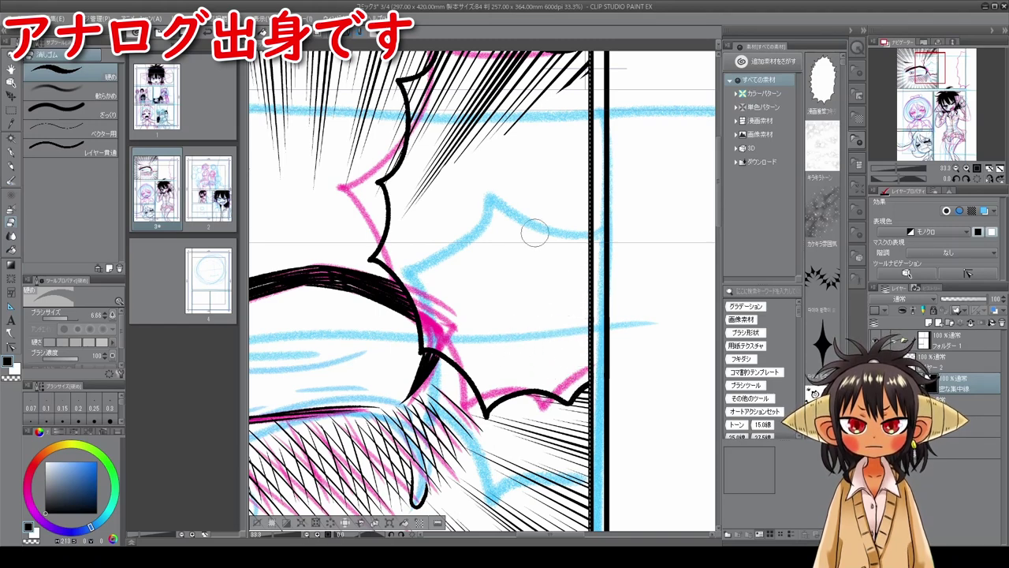
key(space)
drag(517, 238, 544, 335)
mouse_move(473, 142)
mouse_down()
mouse_move(481, 154)
mouse_move(471, 180)
mouse_move(455, 197)
mouse_move(445, 190)
mouse_move(447, 225)
mouse_move(466, 253)
mouse_move(445, 217)
mouse_move(449, 252)
mouse_move(421, 296)
mouse_move(472, 229)
mouse_move(487, 155)
mouse_move(495, 165)
mouse_move(552, 151)
mouse_move(564, 167)
mouse_move(627, 162)
mouse_move(607, 185)
mouse_move(569, 187)
mouse_move(500, 266)
mouse_up()
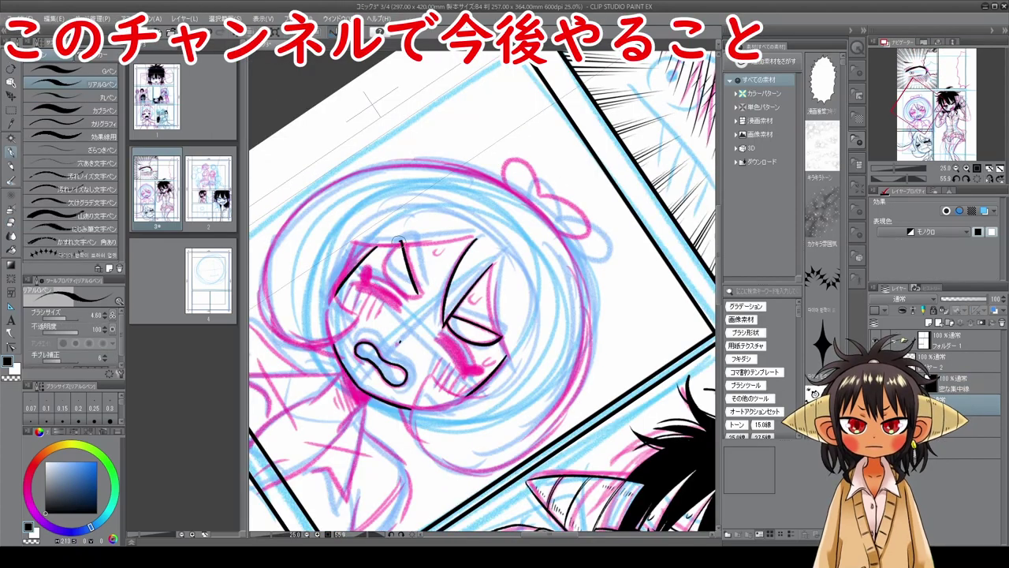
- With the Real G-pen, finish the half-moon eyebrow outline and outline one thick closed eye on the bob-haired girl
drag(400, 239, 418, 295)
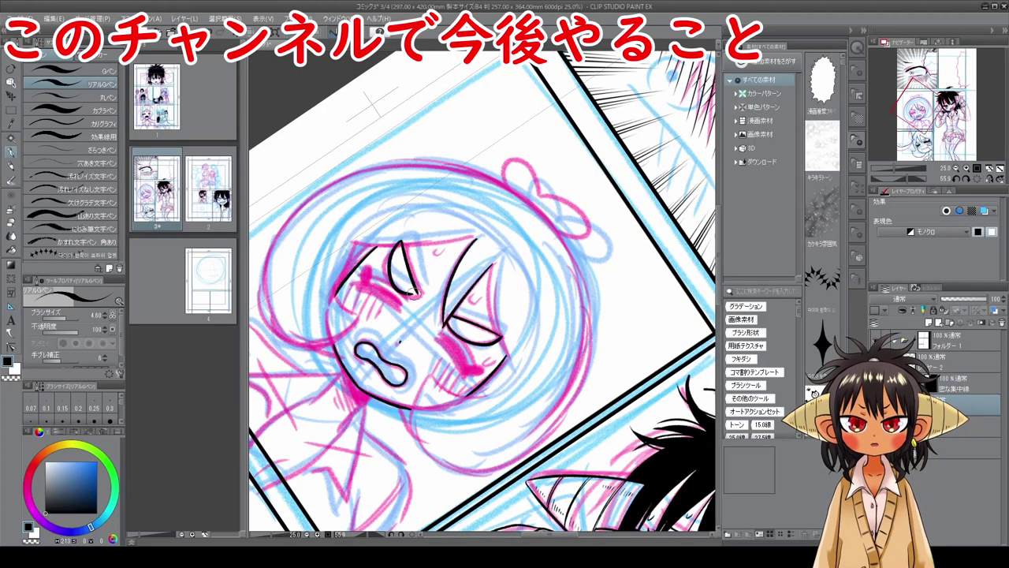
key(shift+space)
drag(581, 268, 388, 164)
key(space)
mouse_move(572, 321)
mouse_down()
mouse_move(554, 369)
mouse_move(580, 325)
mouse_up()
key(shift+space)
drag(549, 284, 550, 341)
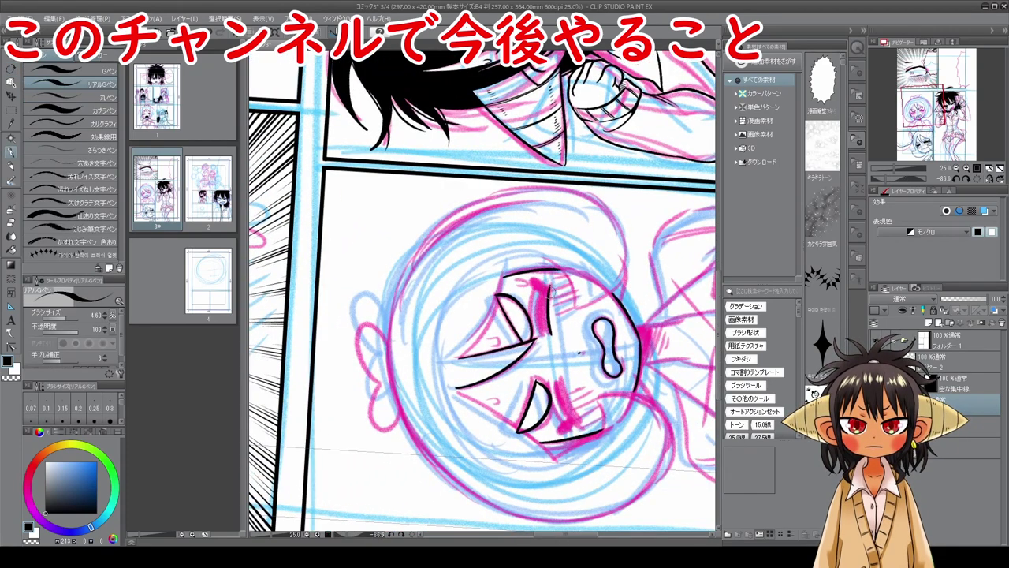
drag(546, 283, 543, 341)
drag(546, 286, 541, 337)
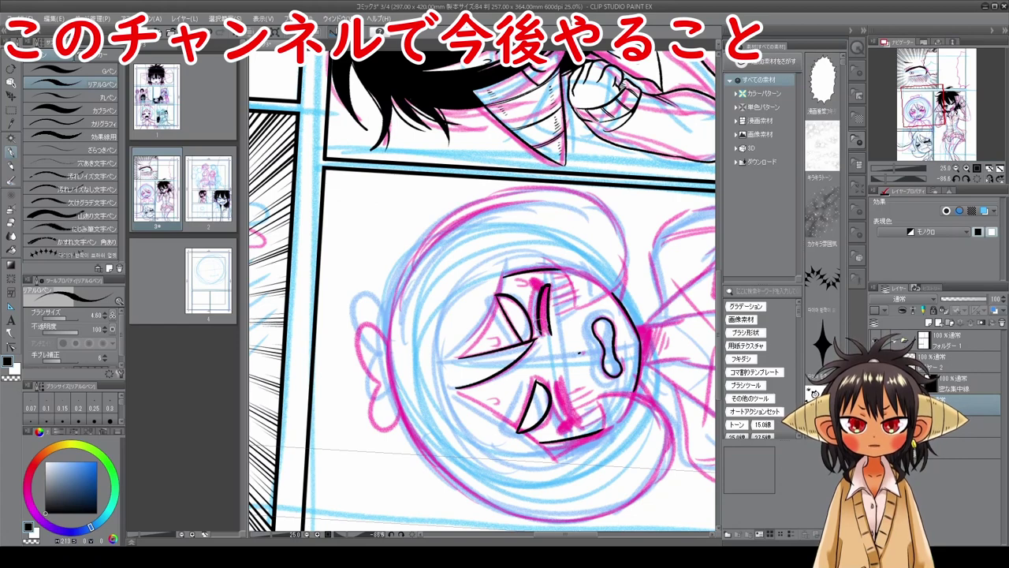
- Outline the girl's other thick closed eye and add short lash marks at the outer ends of both eyes
mouse_move(552, 380)
mouse_down()
mouse_move(561, 411)
mouse_move(585, 426)
mouse_up()
drag(562, 376, 569, 422)
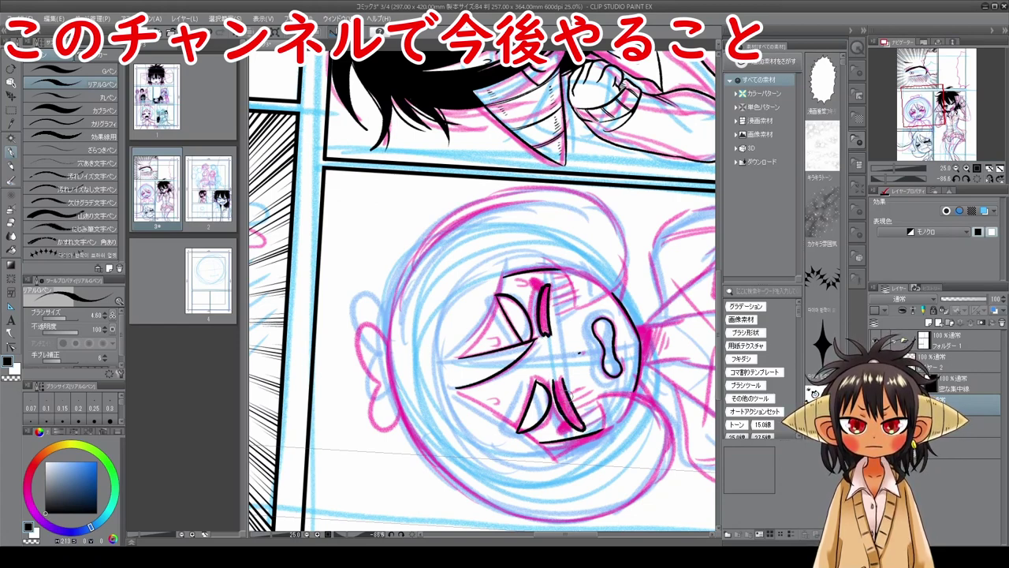
mouse_move(554, 381)
mouse_down()
mouse_move(563, 380)
mouse_move(551, 401)
mouse_move(574, 432)
mouse_up()
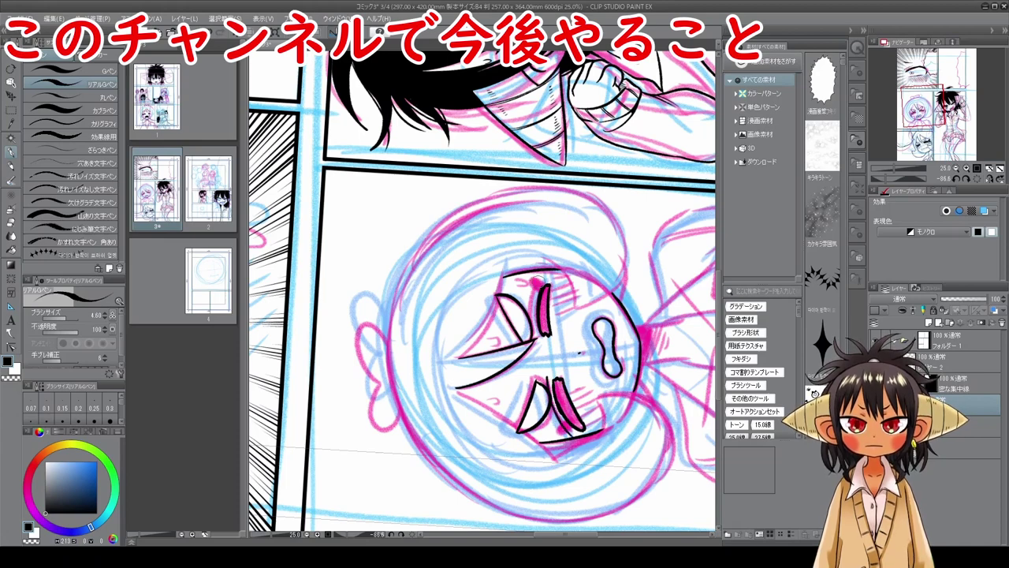
mouse_move(538, 281)
mouse_down()
mouse_move(535, 325)
mouse_move(550, 311)
mouse_up()
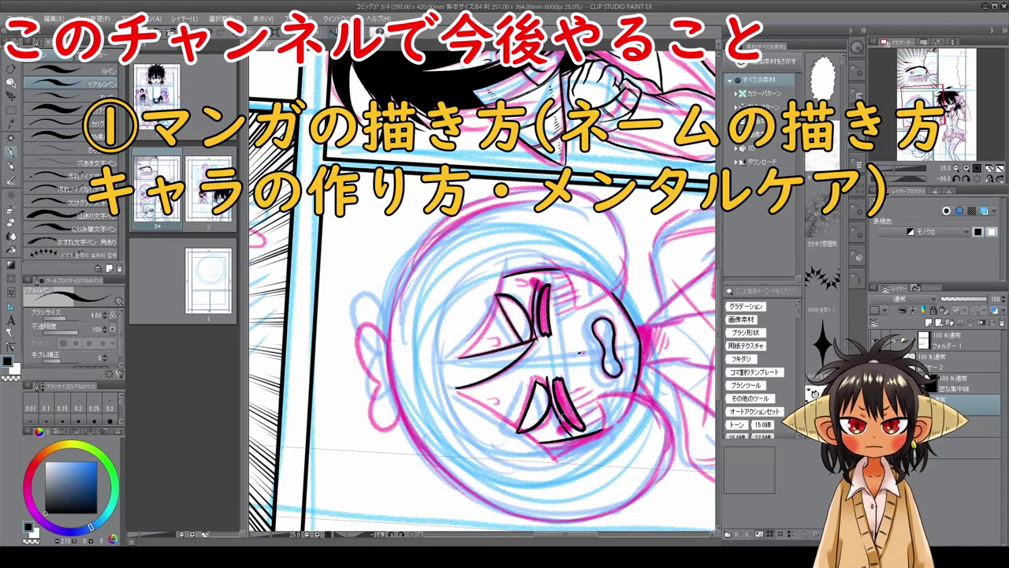
drag(555, 421, 566, 432)
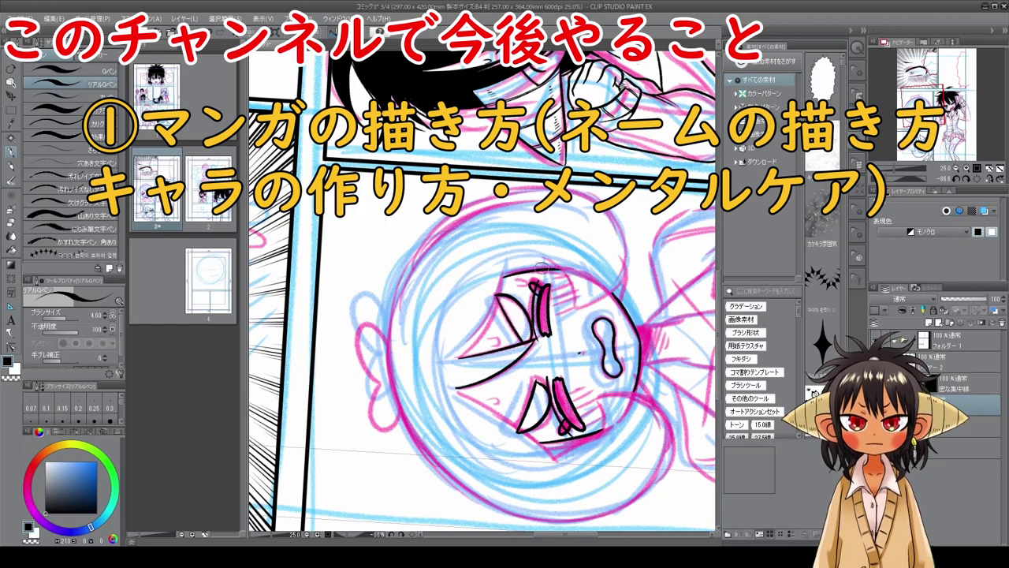
- Ink the girl's pointed bangs and the side locks framing her face over the pink sketch
key(shift+space)
drag(542, 268, 504, 352)
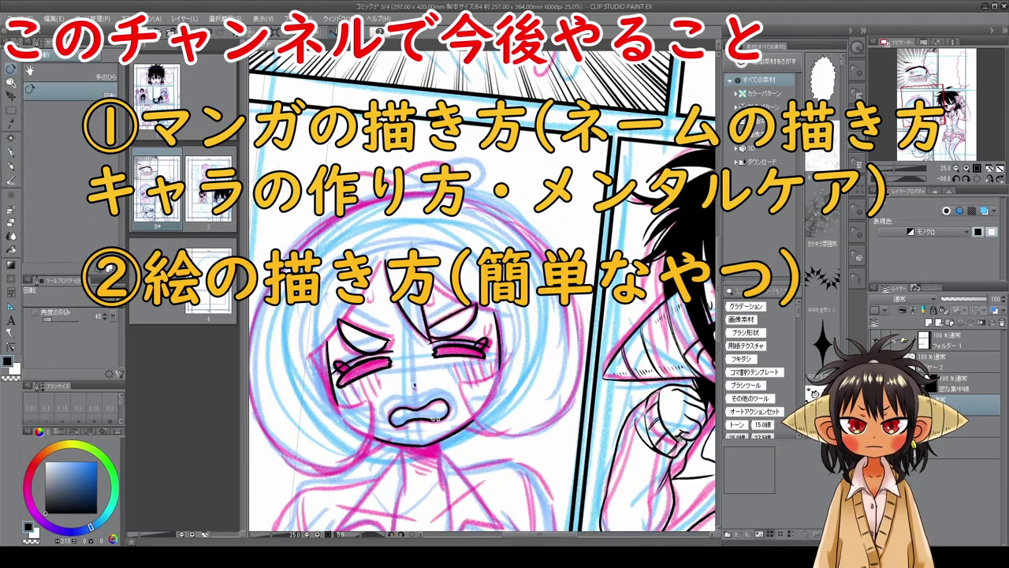
drag(415, 385, 451, 240)
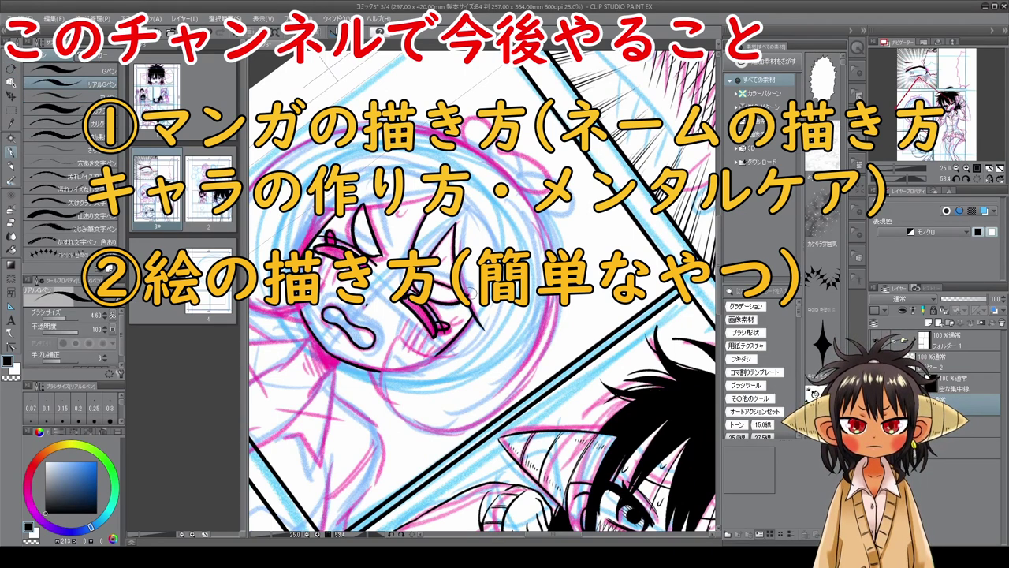
mouse_move(579, 211)
mouse_down()
mouse_move(565, 194)
mouse_move(439, 171)
mouse_move(380, 217)
mouse_up()
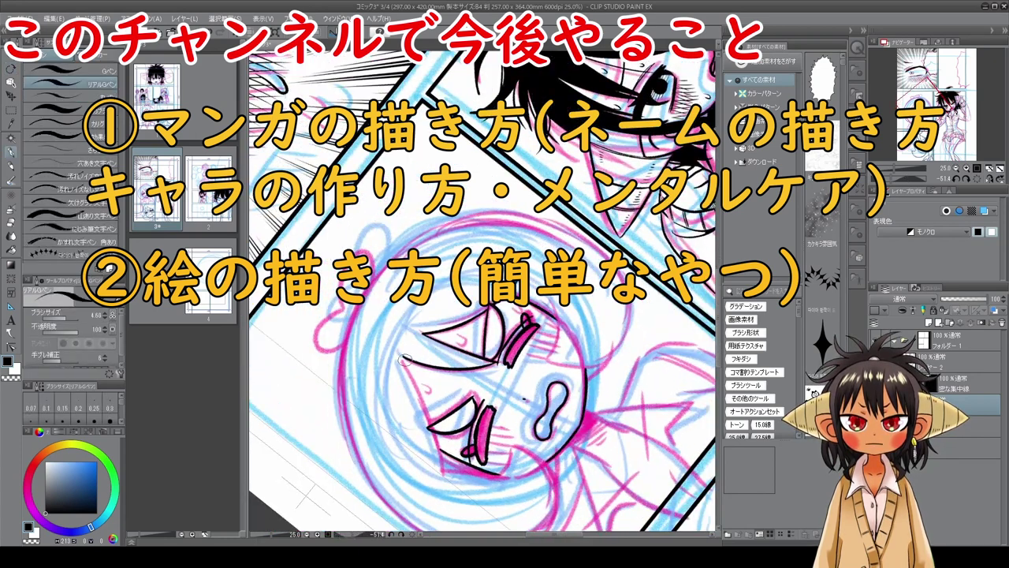
drag(404, 359, 429, 431)
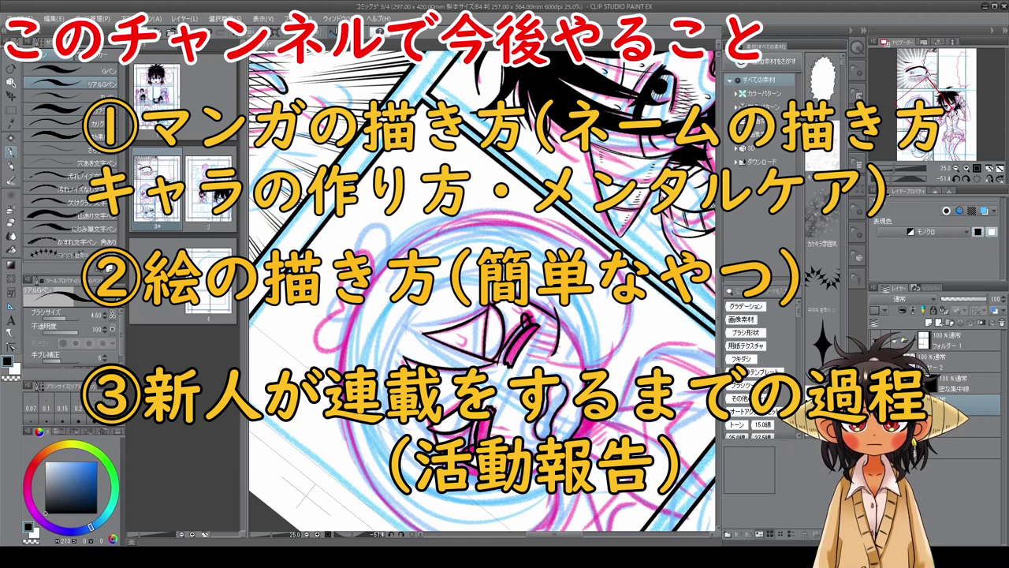
drag(556, 361, 448, 387)
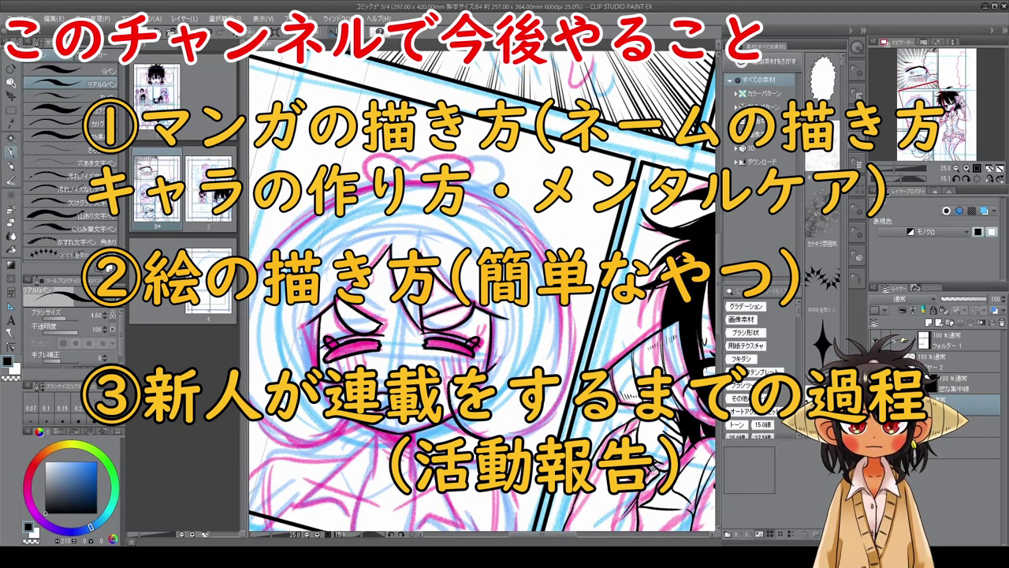
- Ink the heart-shaped tuft on top of the girl's head
mouse_move(402, 331)
mouse_down()
mouse_move(446, 402)
mouse_move(486, 414)
mouse_up()
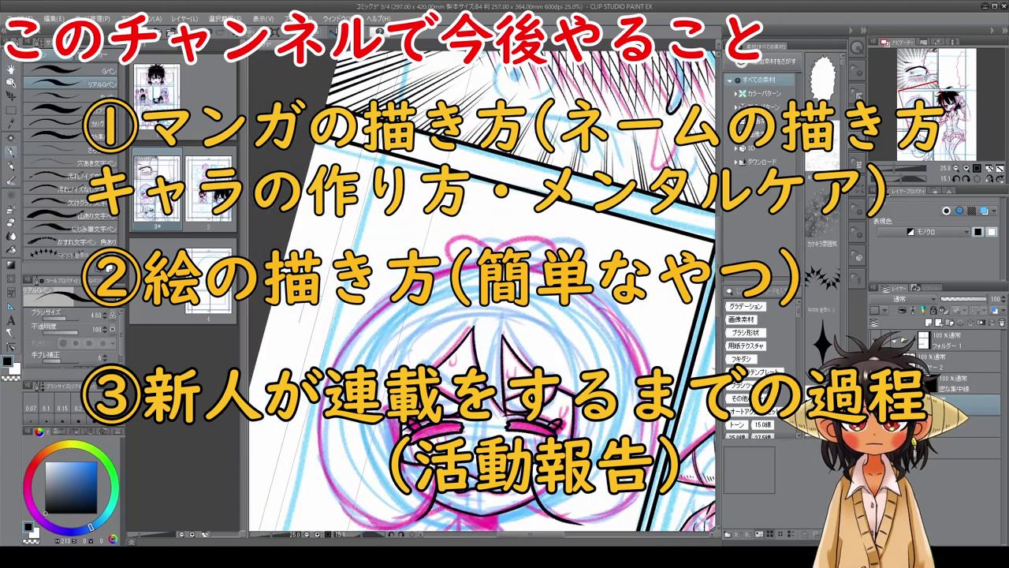
mouse_move(475, 261)
mouse_down()
mouse_move(467, 259)
mouse_move(489, 246)
mouse_move(536, 260)
mouse_up()
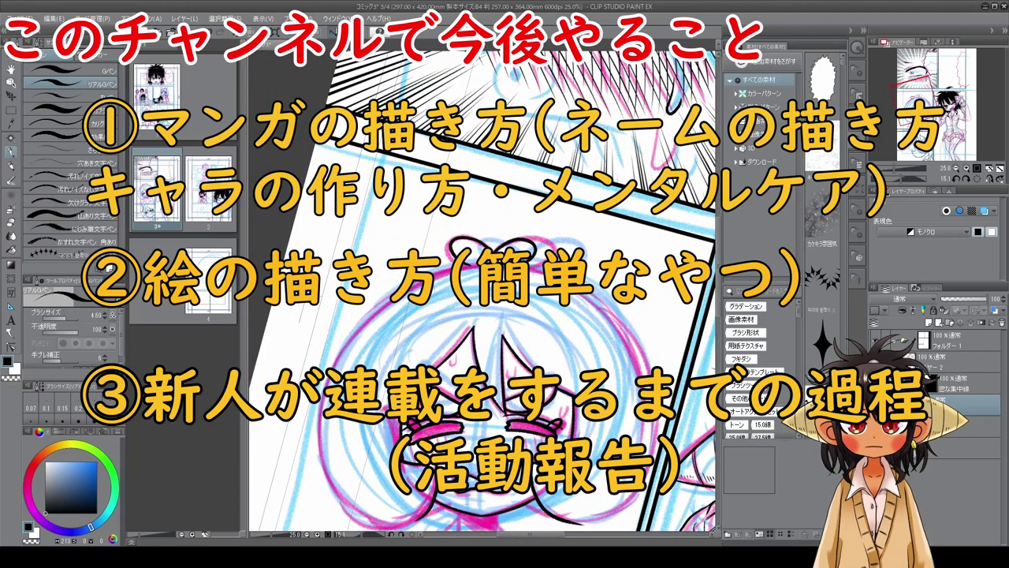
drag(489, 355, 544, 296)
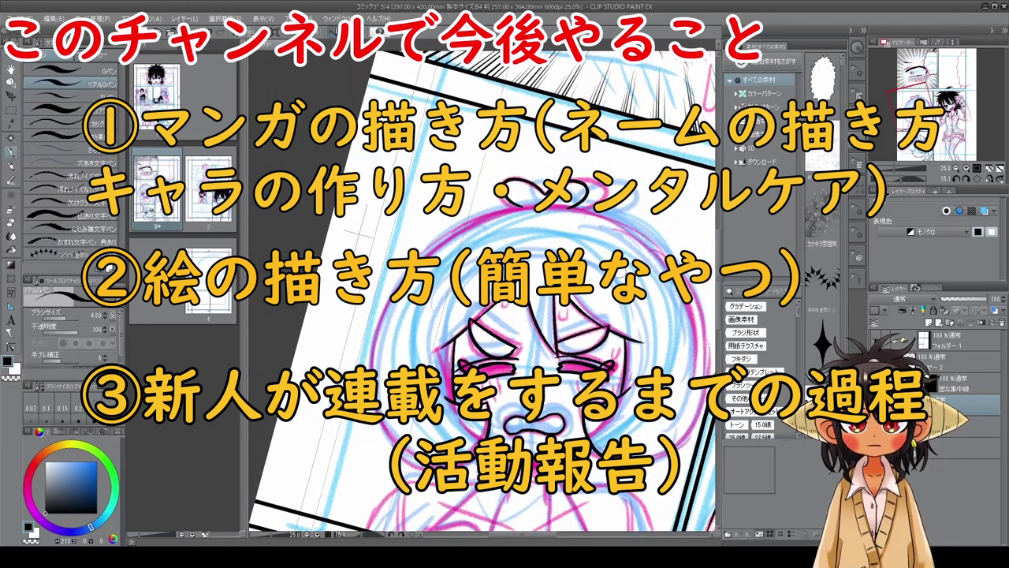
- Ink the outer contour of the girl's round bob hair on both sides of her face
mouse_move(379, 322)
mouse_down()
mouse_move(376, 386)
mouse_move(400, 446)
mouse_up()
mouse_move(512, 443)
mouse_down()
mouse_move(449, 441)
mouse_move(384, 410)
mouse_up()
key(p)
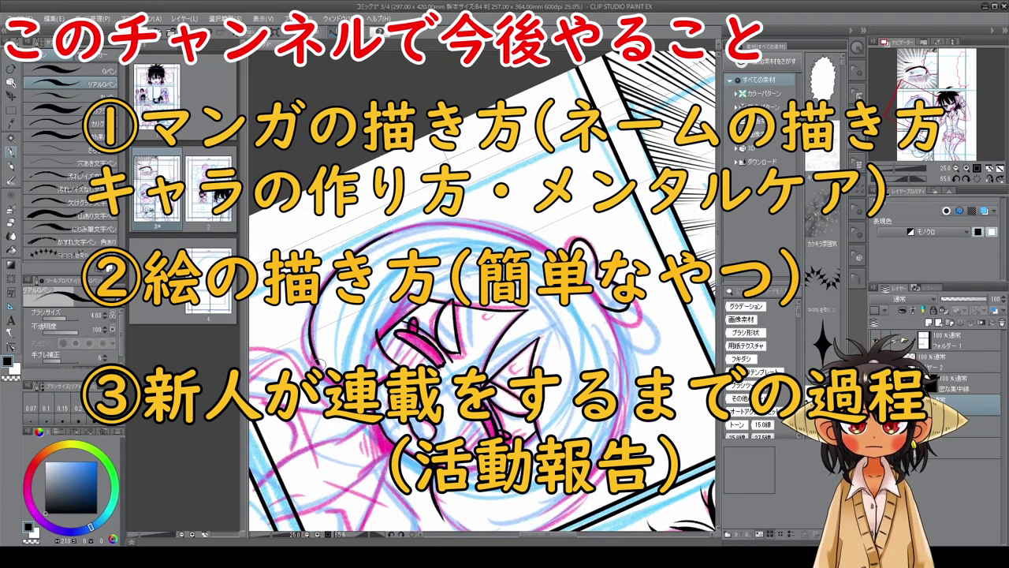
key(h)
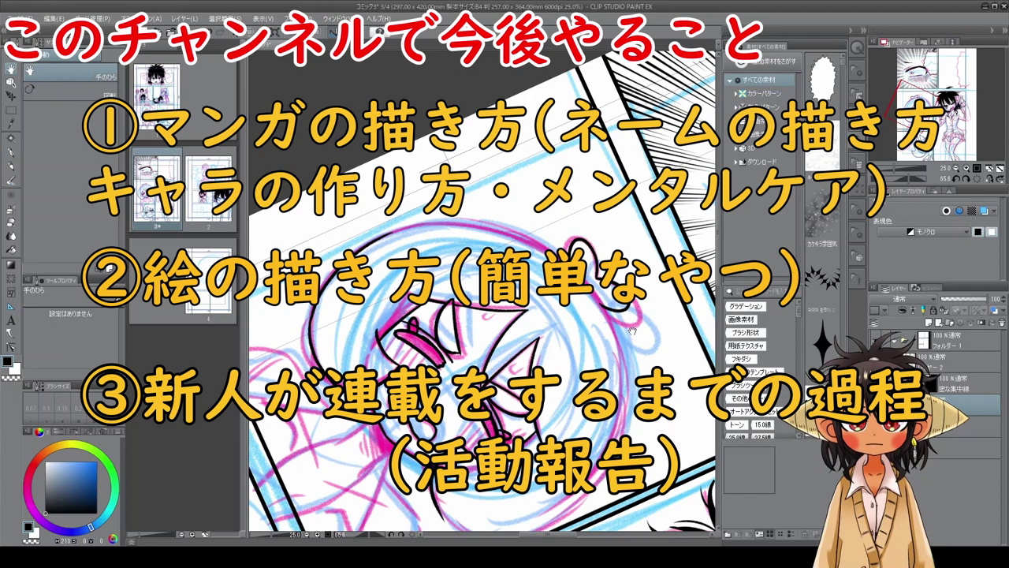
key(shift+space)
drag(611, 167, 337, 233)
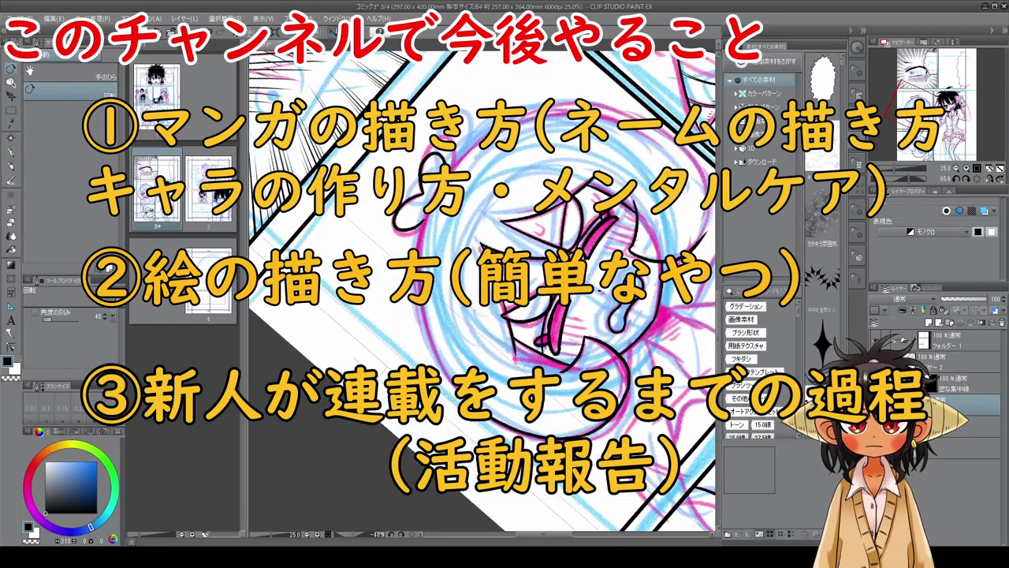
key(shift+space)
drag(541, 154, 608, 212)
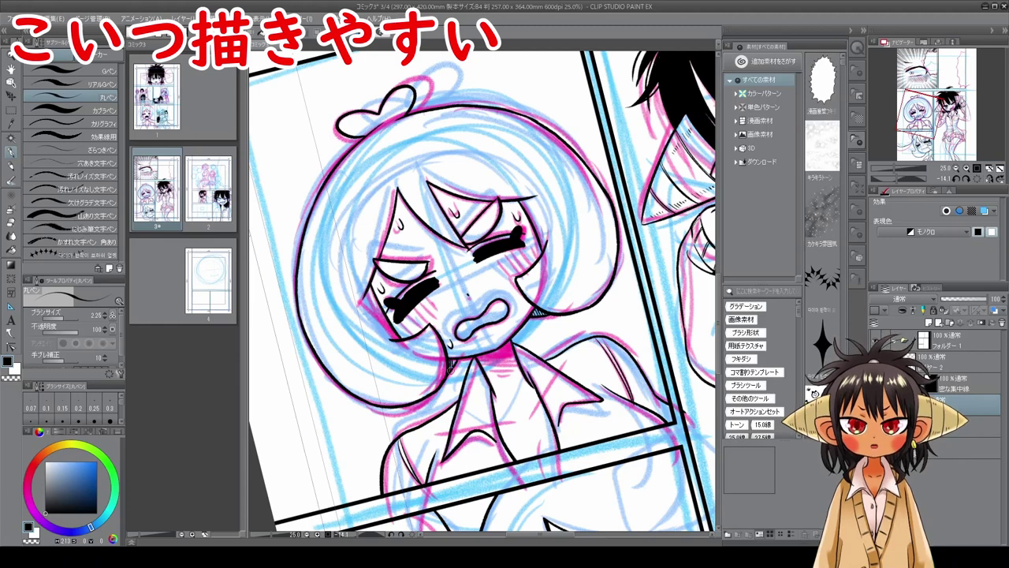
- Fill the shadow under the girl's chin with black and refine its edge on the neck using the round pen (丸ペン)
key(shift+space)
drag(596, 310, 538, 392)
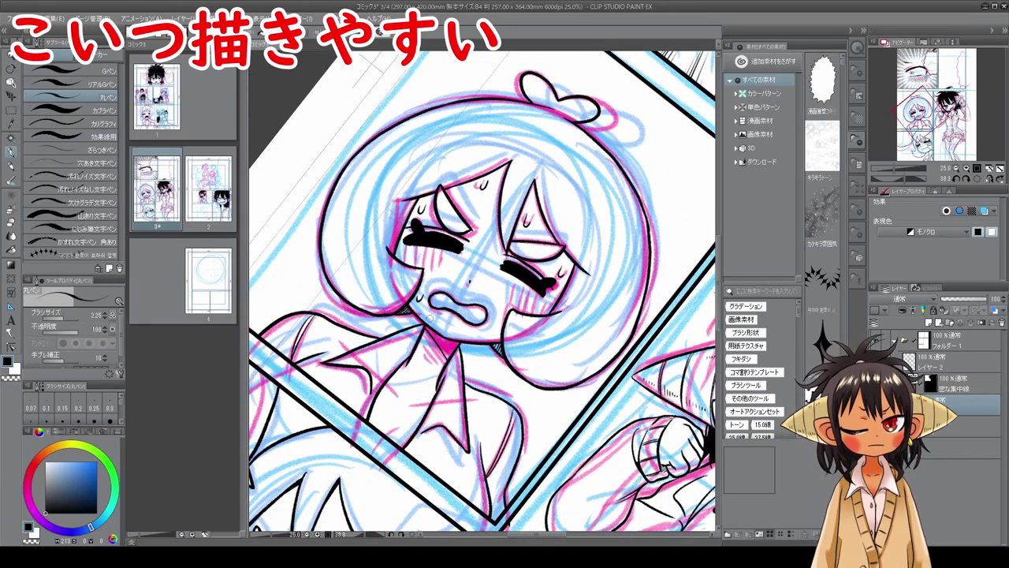
click(11, 249)
click(450, 336)
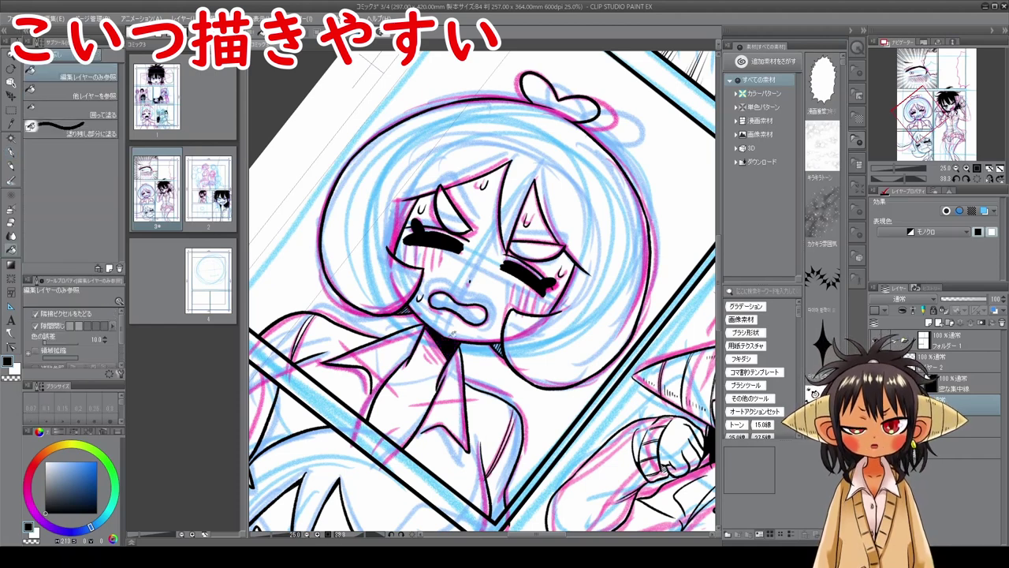
click(12, 153)
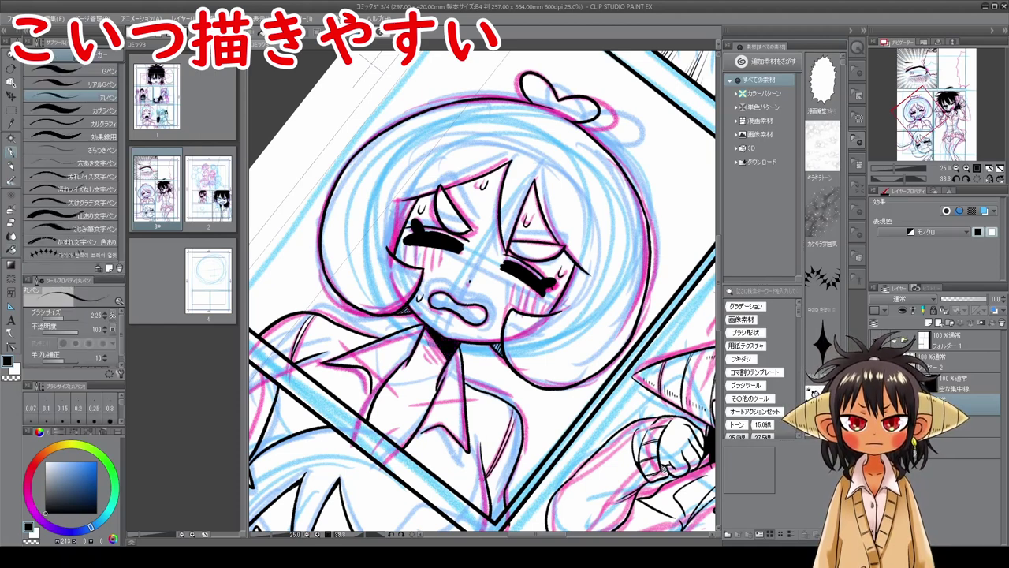
drag(423, 335, 446, 364)
- Hatch fine vertical blush lines beneath the closed eye on the left-hand cheek of the bob-haired girl
key(ctrl+0)
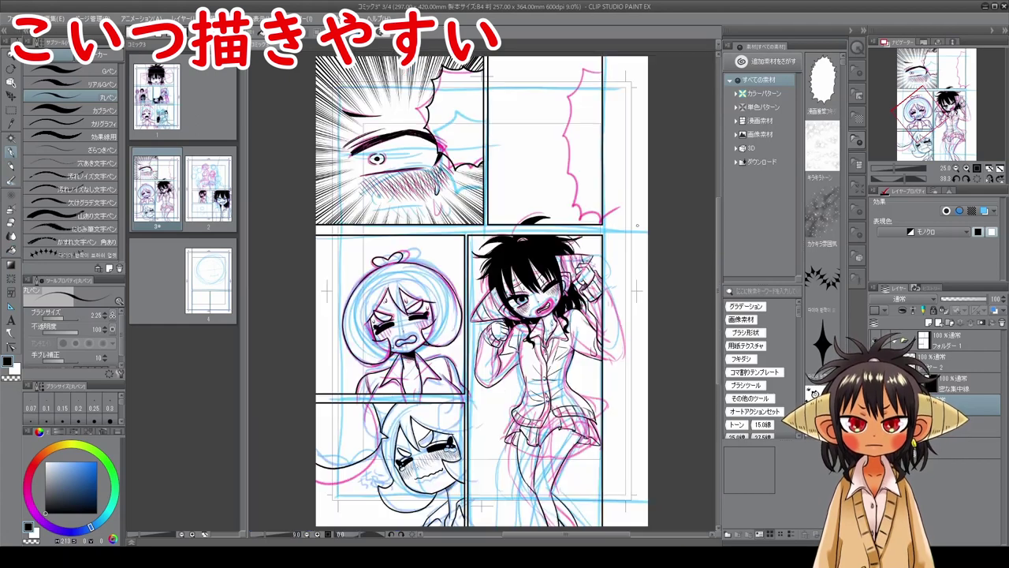
key(space)
drag(508, 335, 578, 382)
scroll(551, 315, up, 1)
key(space)
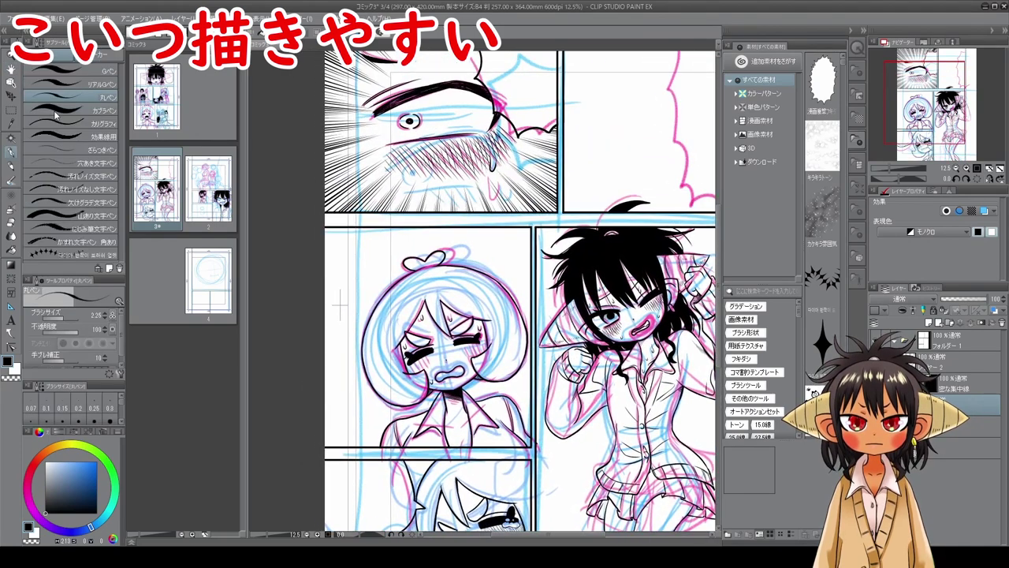
key(ctrl+plus)
key(ctrl+plus)
key(ctrl+plus)
key(space)
drag(482, 384, 512, 298)
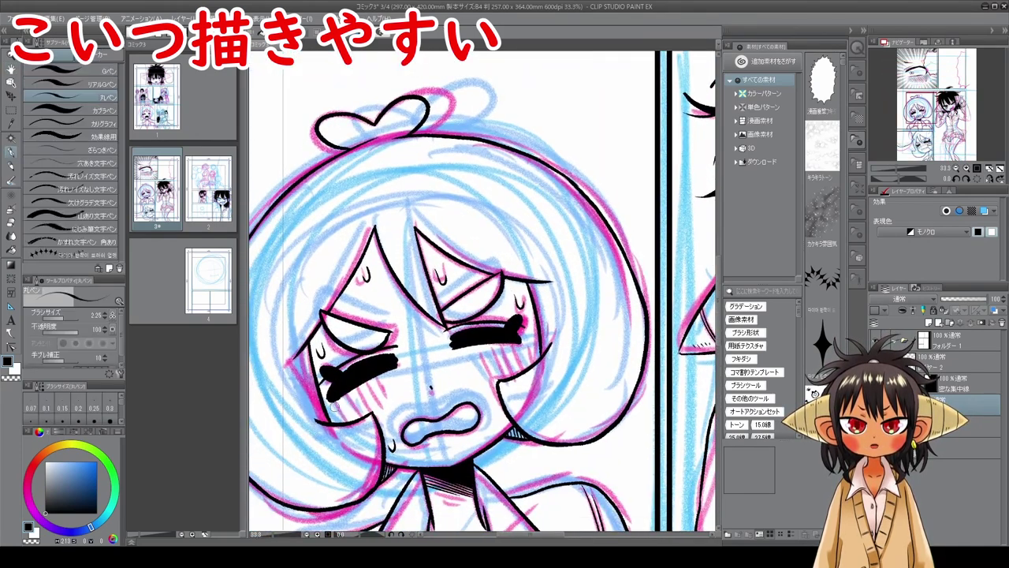
mouse_move(330, 397)
mouse_down()
mouse_move(346, 419)
mouse_move(351, 381)
mouse_move(369, 420)
mouse_up()
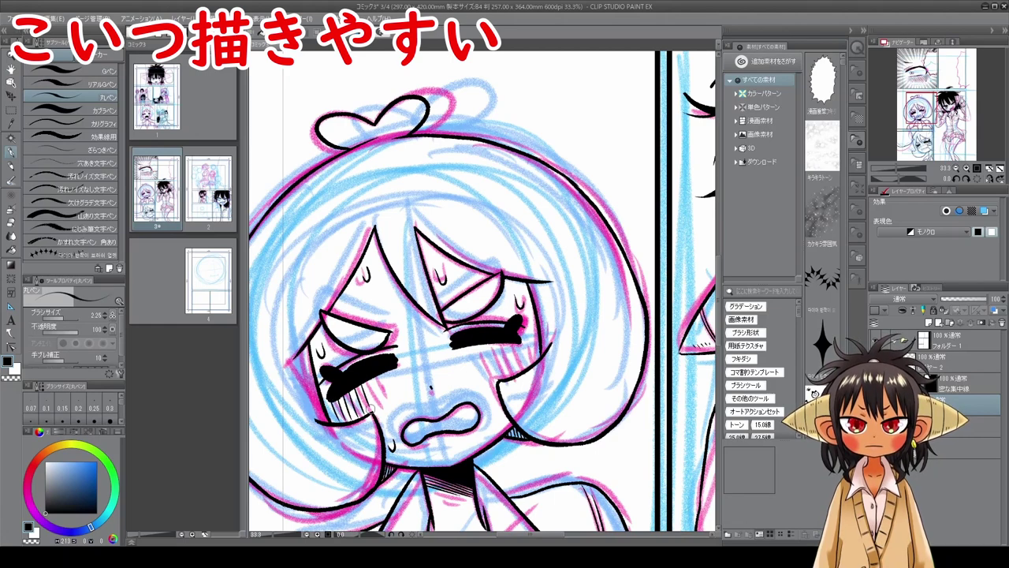
drag(374, 382, 377, 415)
drag(381, 380, 390, 413)
drag(393, 378, 394, 409)
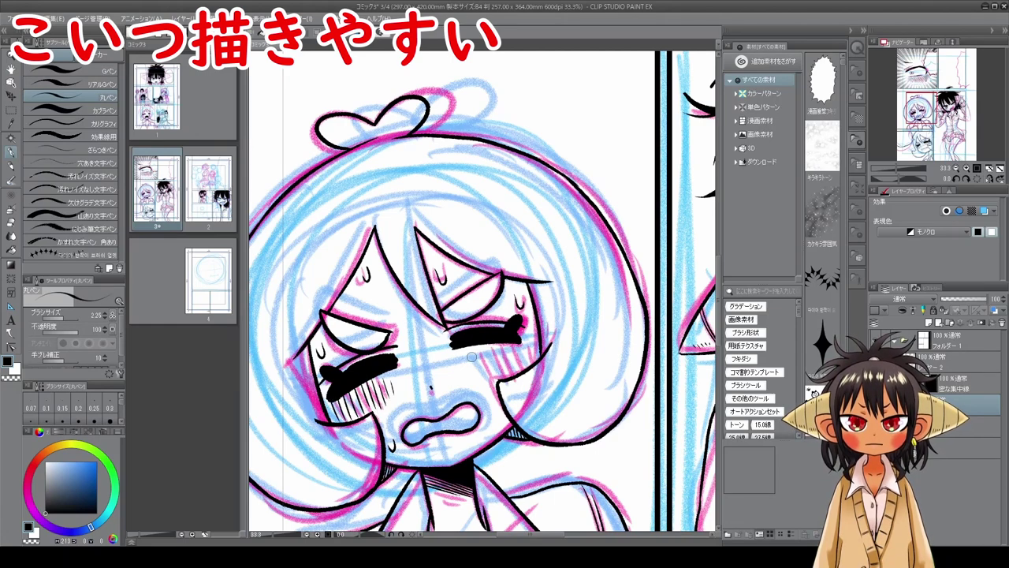
- Hatch matching blush lines beneath the closed eye on the girl's right-hand cheek
drag(471, 353, 475, 381)
drag(481, 352, 492, 383)
mouse_move(498, 345)
mouse_down()
mouse_move(502, 384)
mouse_move(509, 380)
mouse_up()
drag(514, 342, 517, 378)
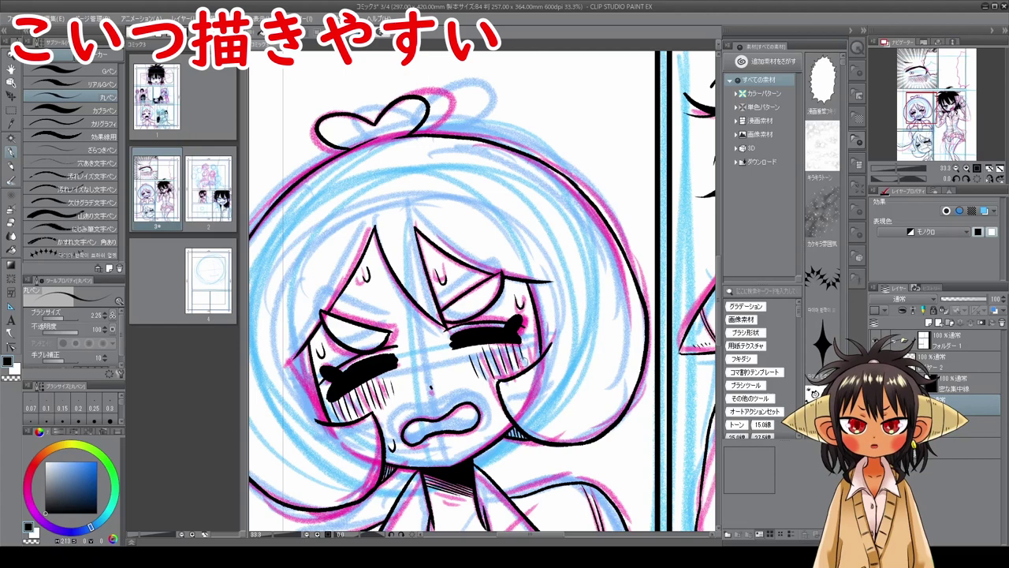
drag(524, 337, 526, 366)
drag(533, 335, 537, 364)
- Add a second pass of slightly slanted strokes across the blush hatching on the girl's left-hand cheek
drag(328, 394, 331, 419)
drag(336, 392, 344, 426)
drag(345, 395, 351, 421)
drag(357, 394, 364, 421)
drag(368, 387, 370, 418)
drag(375, 368, 378, 401)
drag(387, 376, 389, 403)
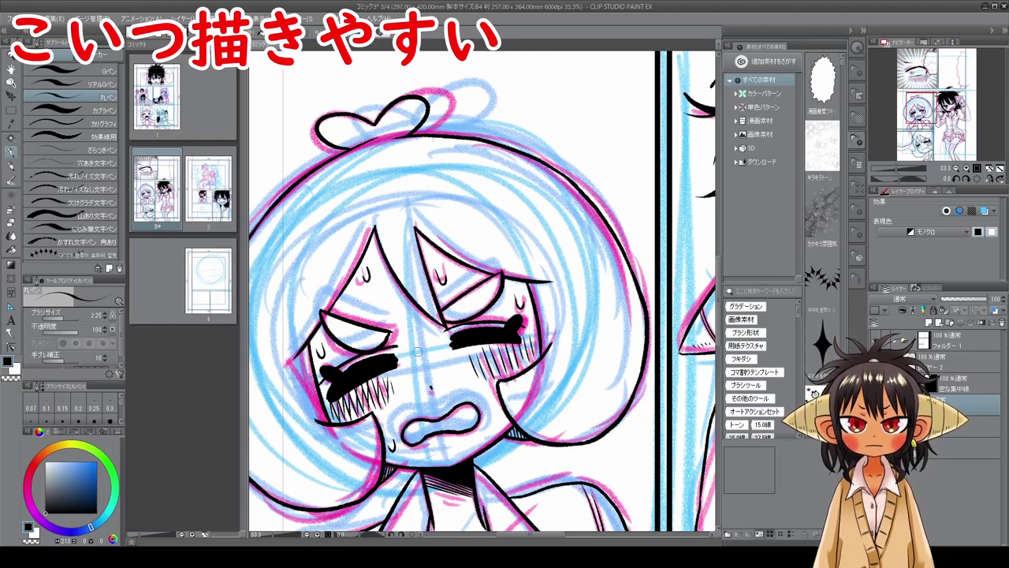
- Add a second pass of slightly slanted strokes across the blush hatching on the bob-haired girl's right-hand cheek
drag(475, 348, 481, 364)
mouse_move(492, 366)
mouse_down()
mouse_move(498, 377)
mouse_move(494, 363)
mouse_up()
drag(501, 360, 507, 374)
drag(497, 339, 503, 359)
drag(516, 344, 528, 371)
drag(536, 339, 541, 369)
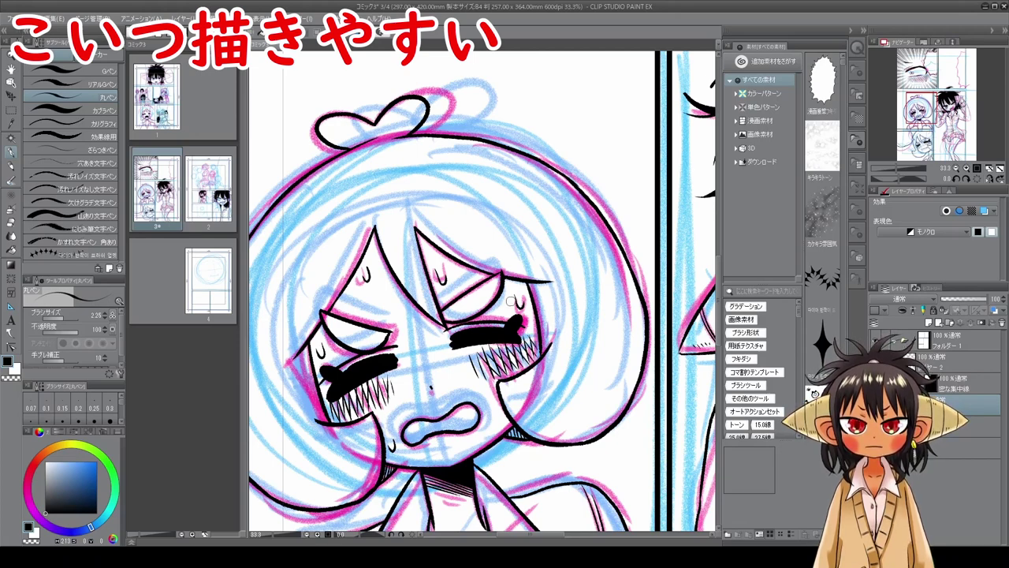
- Hatch the shadowed inside of the pleats at the right-hand hem of the dark-haired girl's skirt using the real G-pen (リアルGペン)
key(ctrl+0)
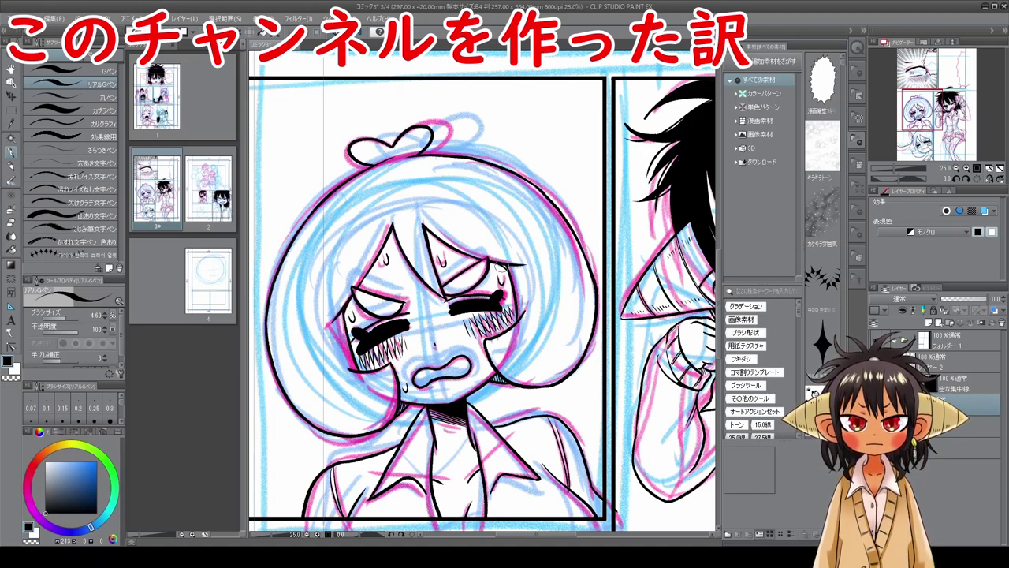
key(space)
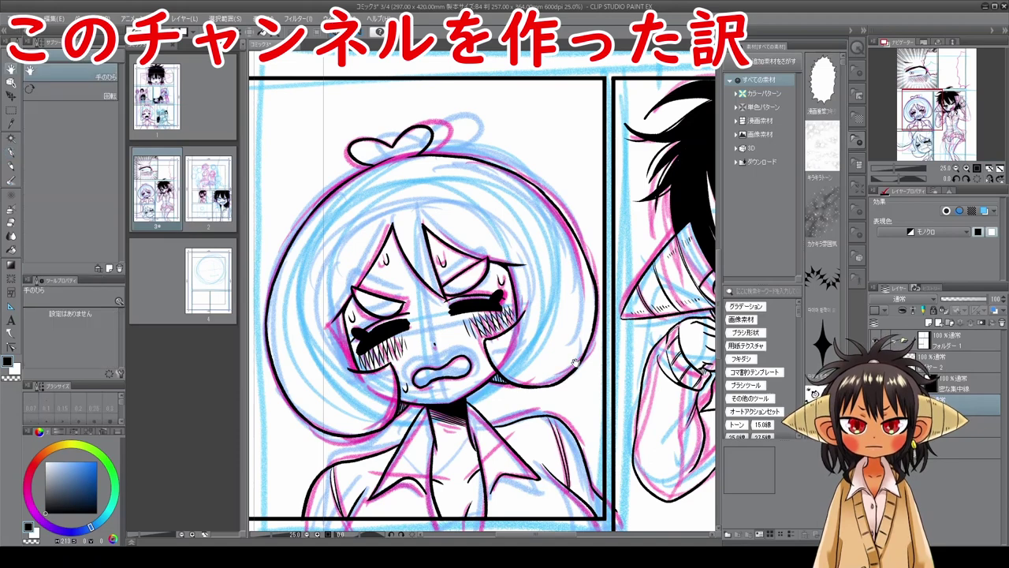
drag(657, 303, 515, 327)
mouse_move(625, 329)
mouse_down()
mouse_move(500, 372)
mouse_move(457, 375)
mouse_up()
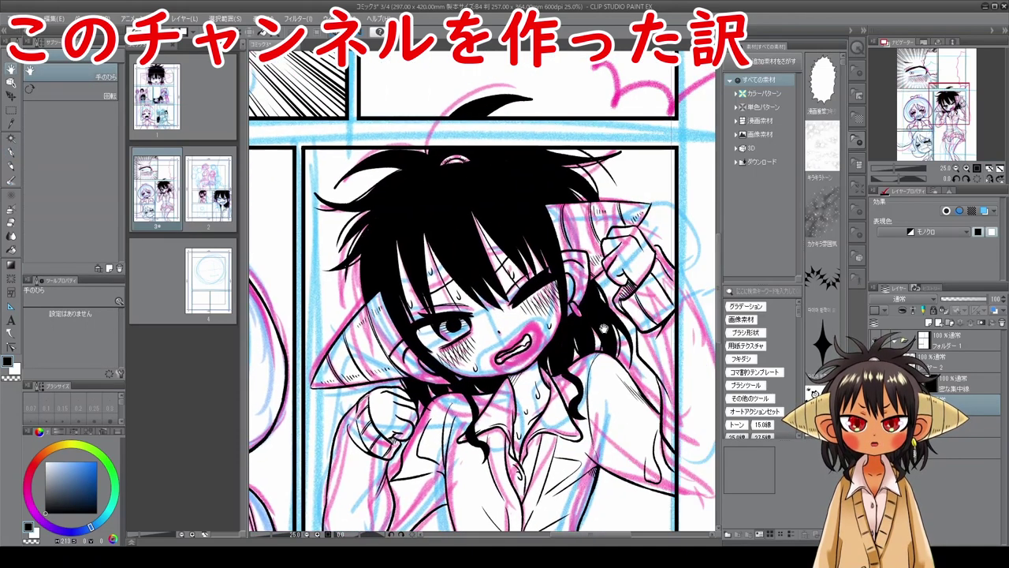
drag(622, 393, 608, 454)
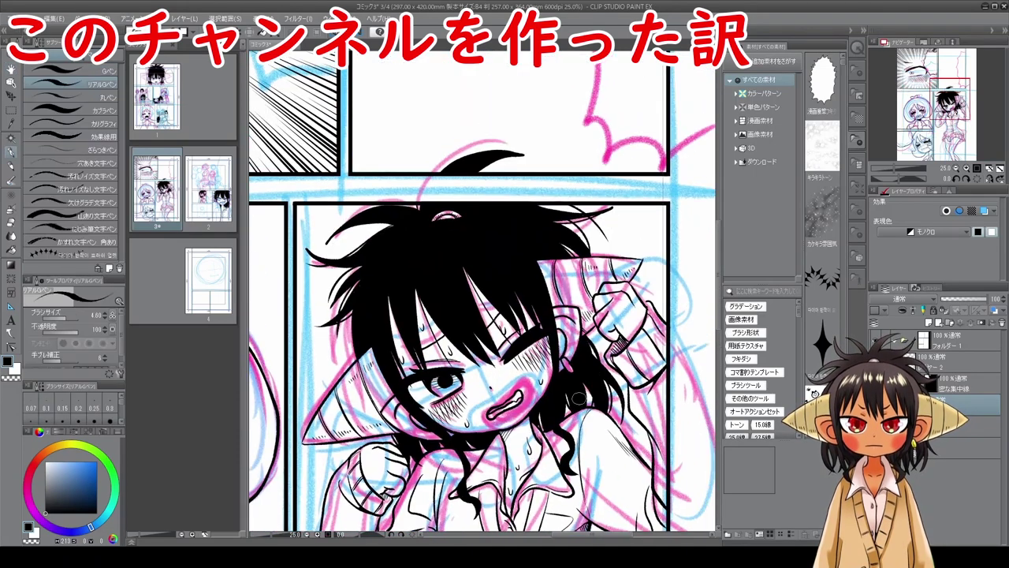
scroll(581, 395, up, 1)
scroll(509, 315, down, 5)
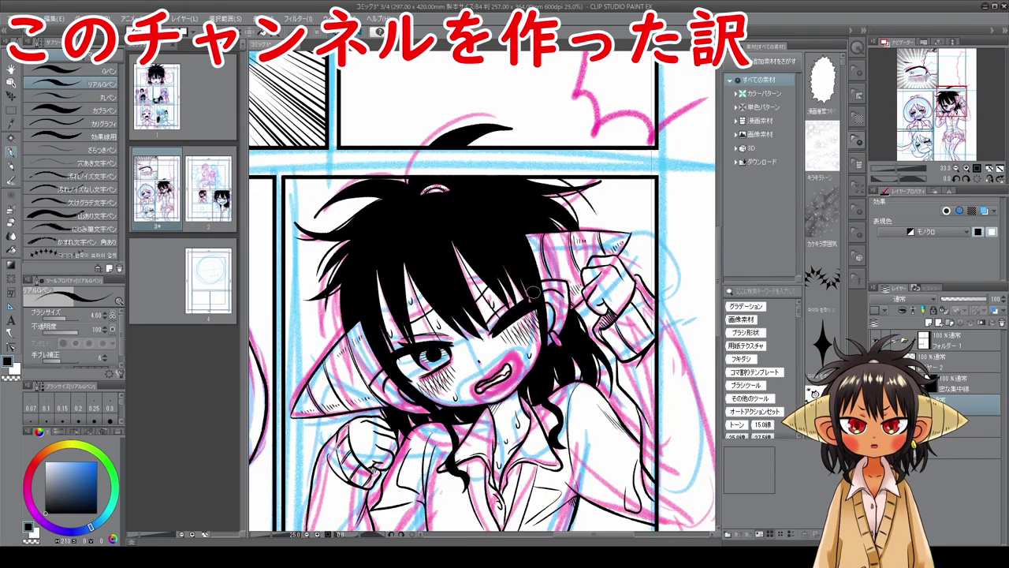
key(space)
drag(566, 350, 541, 349)
scroll(539, 345, up, 2)
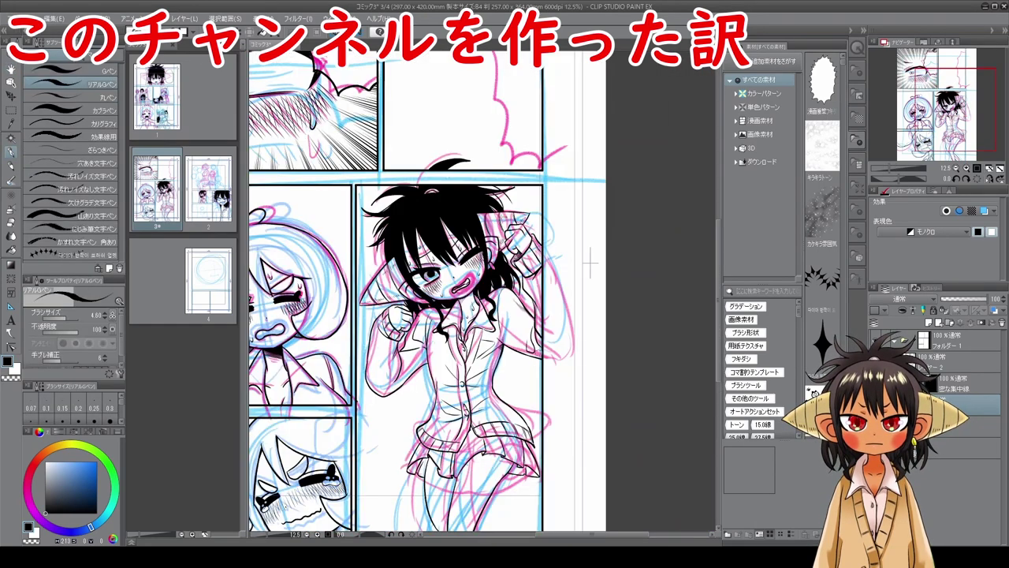
key(space)
mouse_move(561, 385)
mouse_down()
mouse_move(550, 332)
mouse_move(560, 311)
mouse_up()
scroll(545, 352, up, 2)
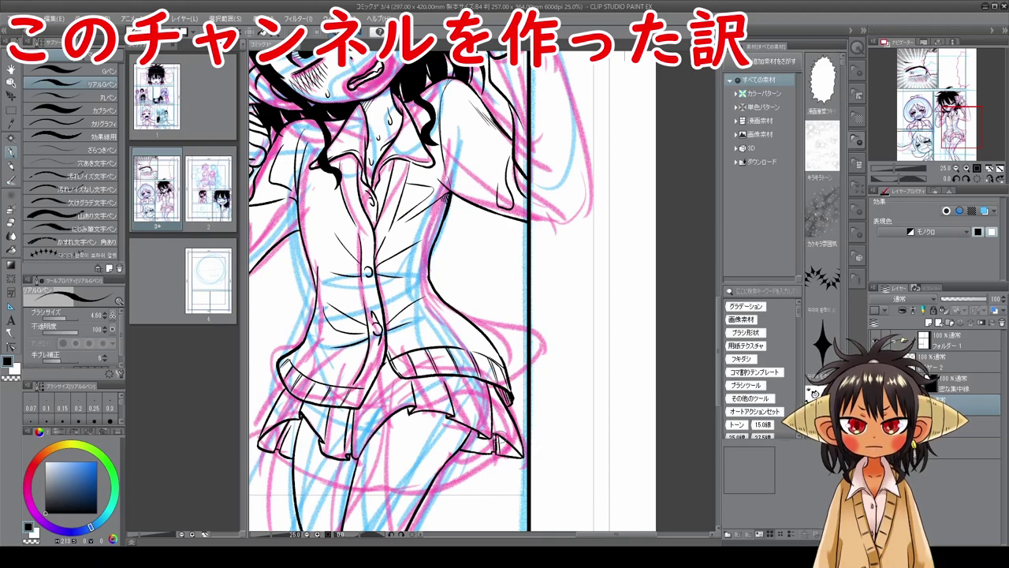
drag(496, 435, 511, 462)
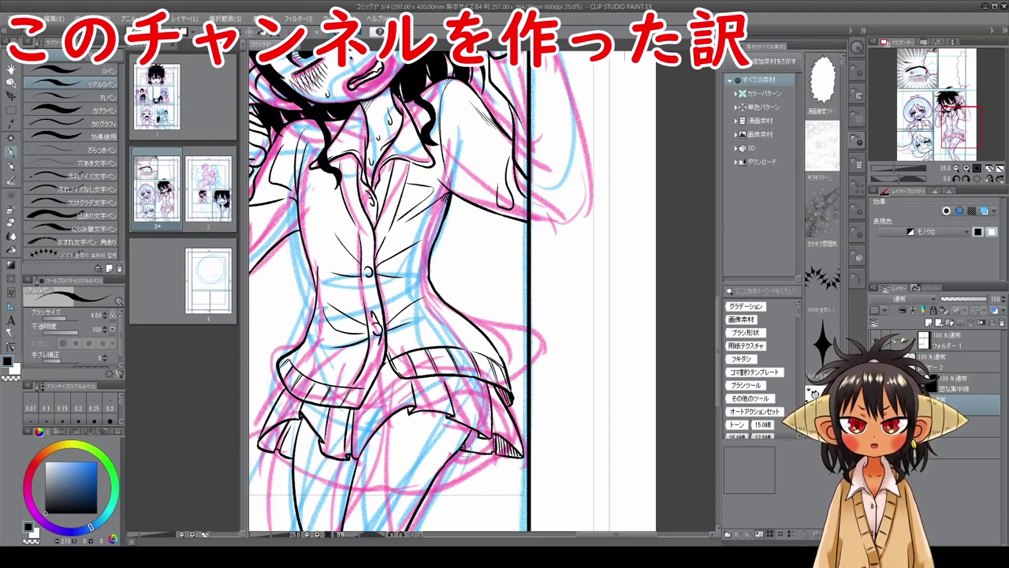
mouse_move(471, 434)
mouse_down()
mouse_move(467, 449)
mouse_move(479, 450)
mouse_up()
drag(492, 438, 484, 458)
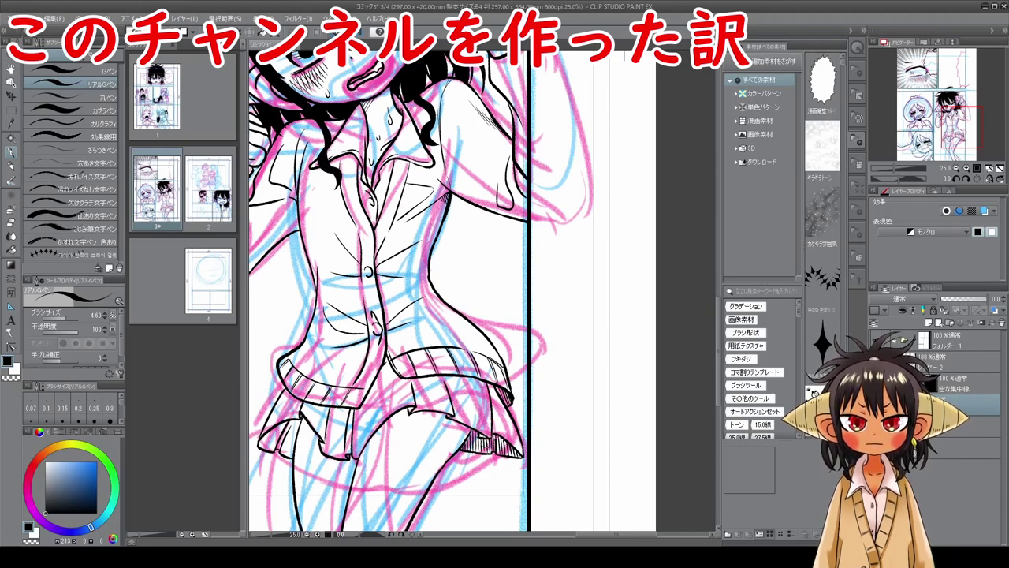
- Hatch the shadowed pleat at the left-hand hem of the dark-haired girl's skirt and save the page
key(shift+space)
drag(604, 331, 605, 282)
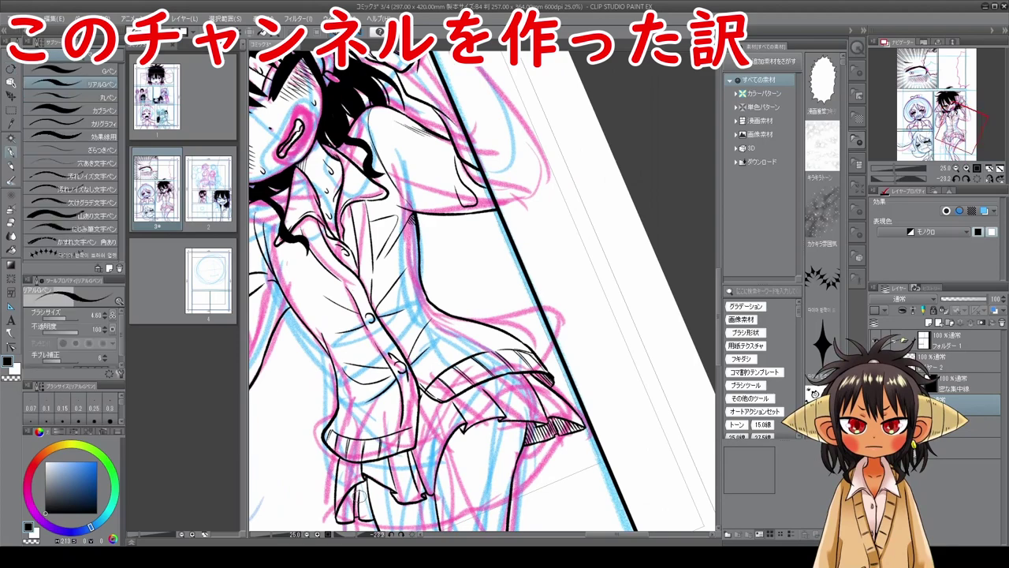
mouse_move(352, 492)
mouse_down()
mouse_move(374, 522)
mouse_move(348, 525)
mouse_up()
drag(347, 490, 352, 517)
drag(350, 492, 354, 519)
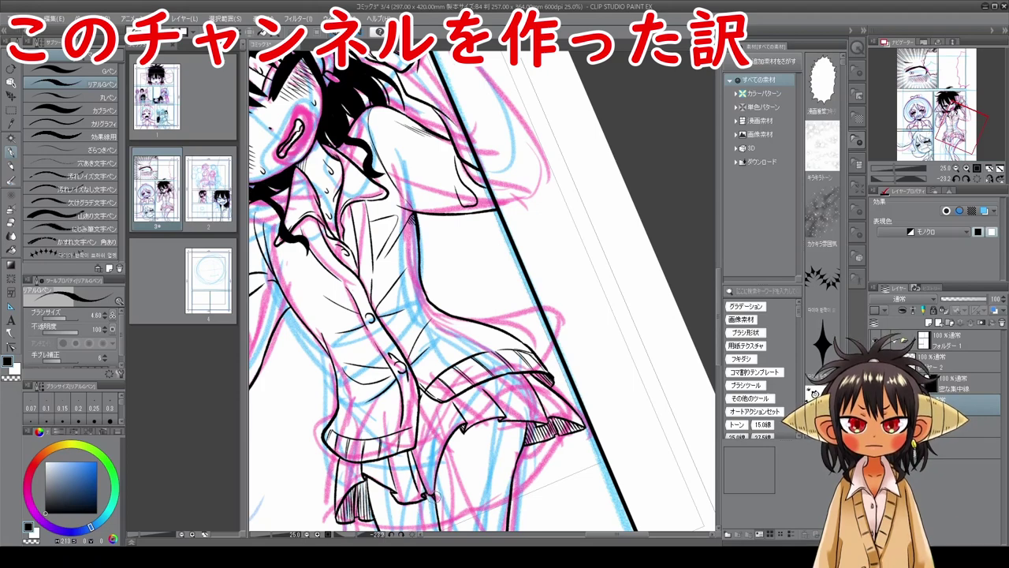
key(ctrl+0)
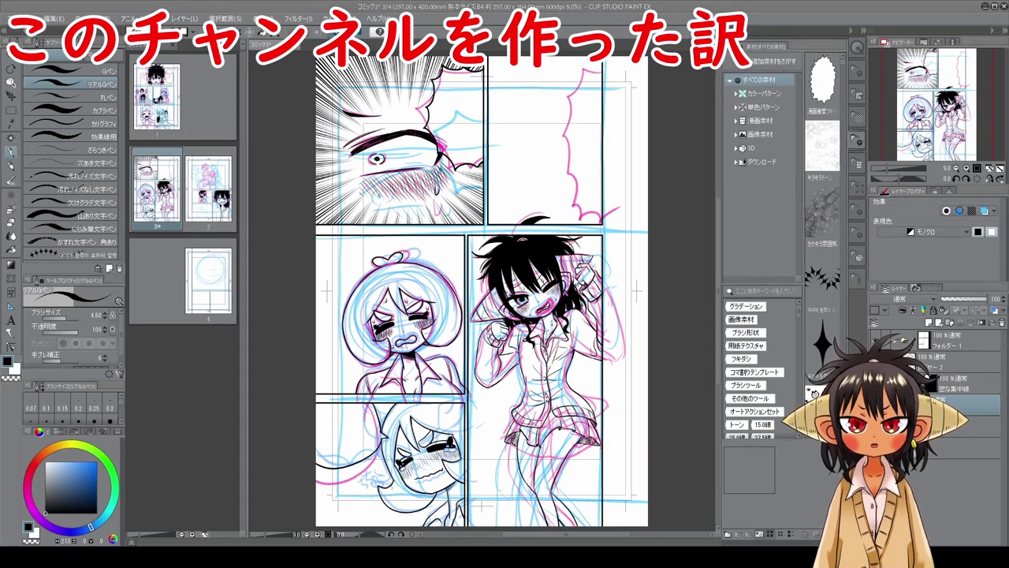
key(ctrl+s)
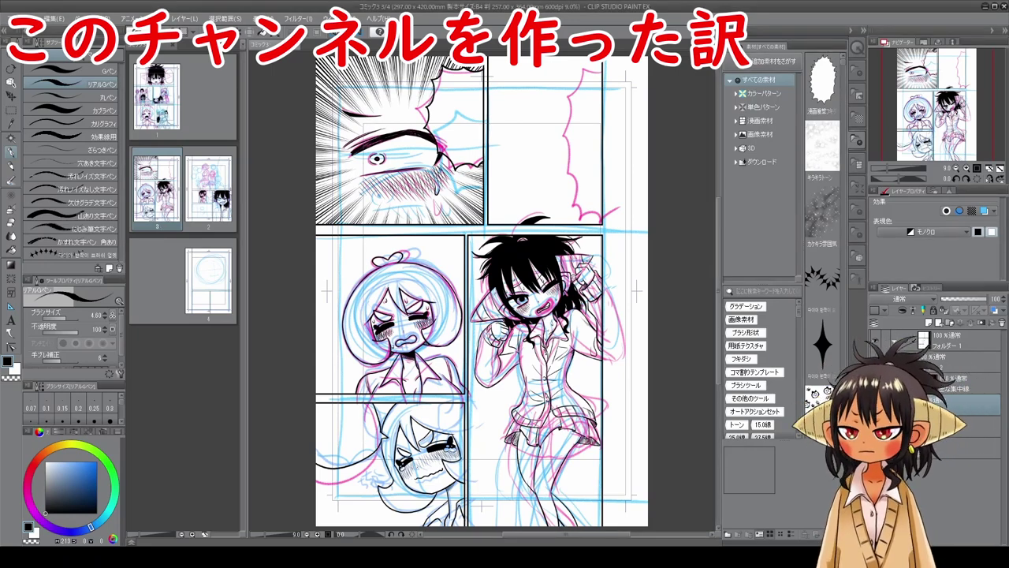
- Ink the jagged speech bubble edge in the page's upper-right panel using the real G-pen (リアルGペン) at brush size 5.00
key(space)
drag(568, 161, 508, 301)
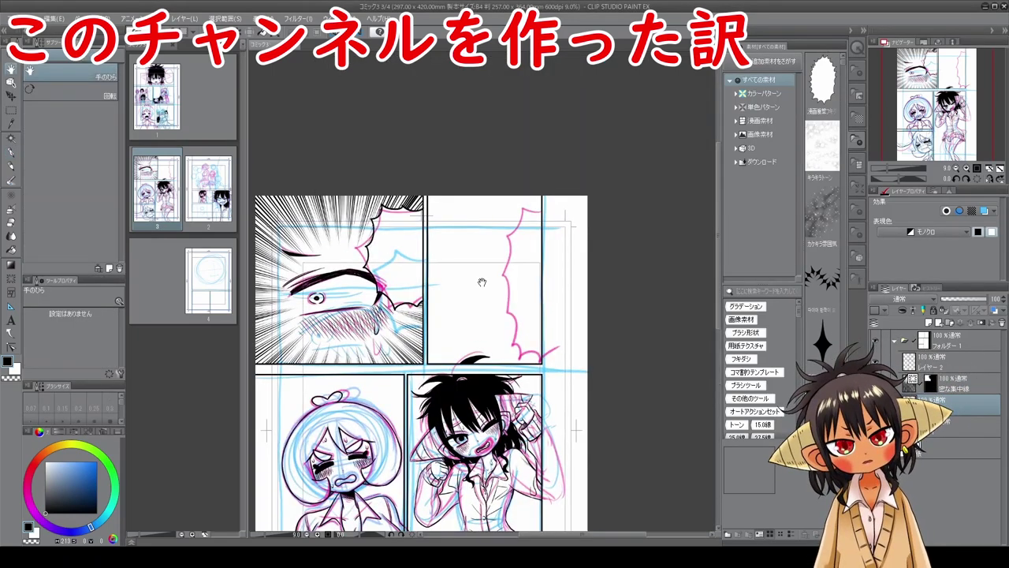
click(111, 71)
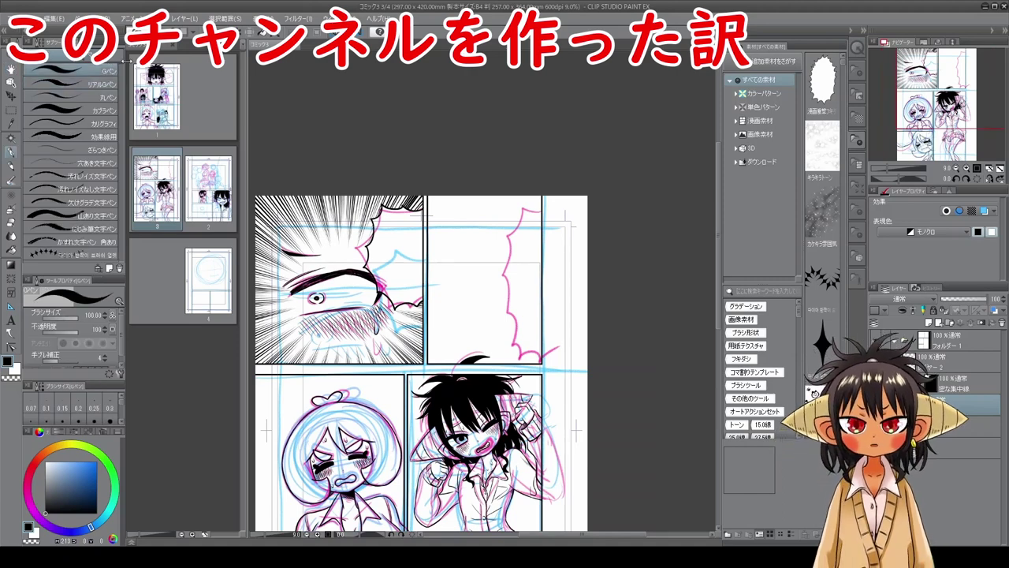
click(115, 84)
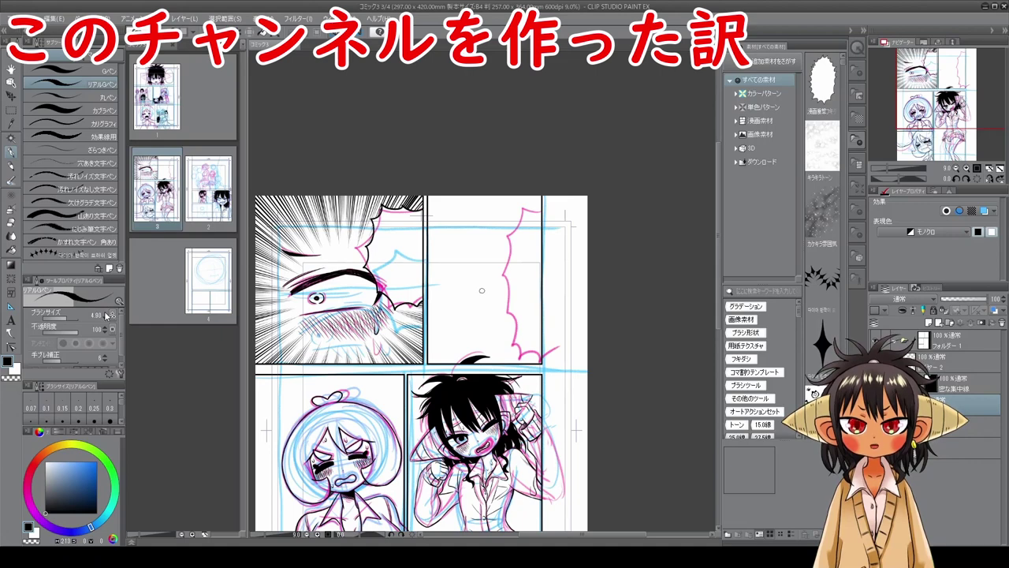
key(space)
drag(563, 247, 531, 286)
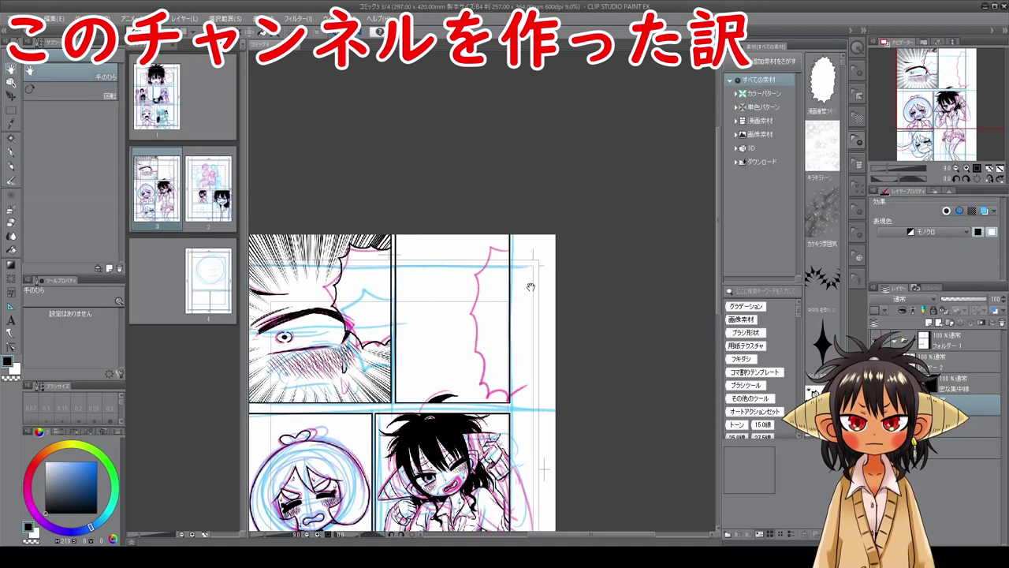
scroll(531, 286, up, 1)
key(space)
mouse_move(500, 234)
mouse_down()
mouse_move(472, 230)
mouse_move(455, 257)
mouse_move(447, 351)
mouse_up()
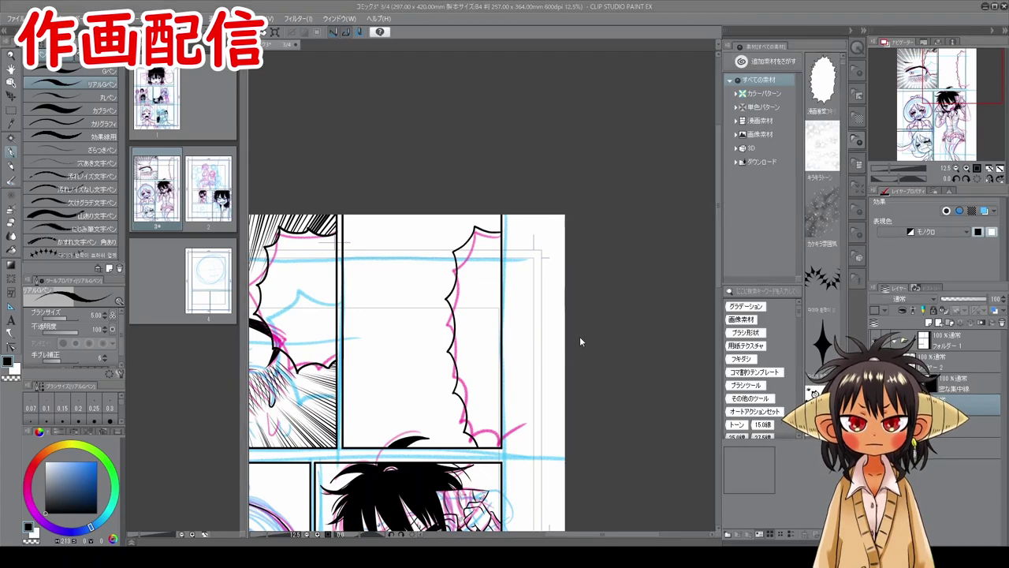
- Review the inked page panel by panel, from the eye close-up and jagged bubble to the two girls' faces and poses
key(space)
drag(513, 416, 677, 155)
drag(606, 461, 610, 502)
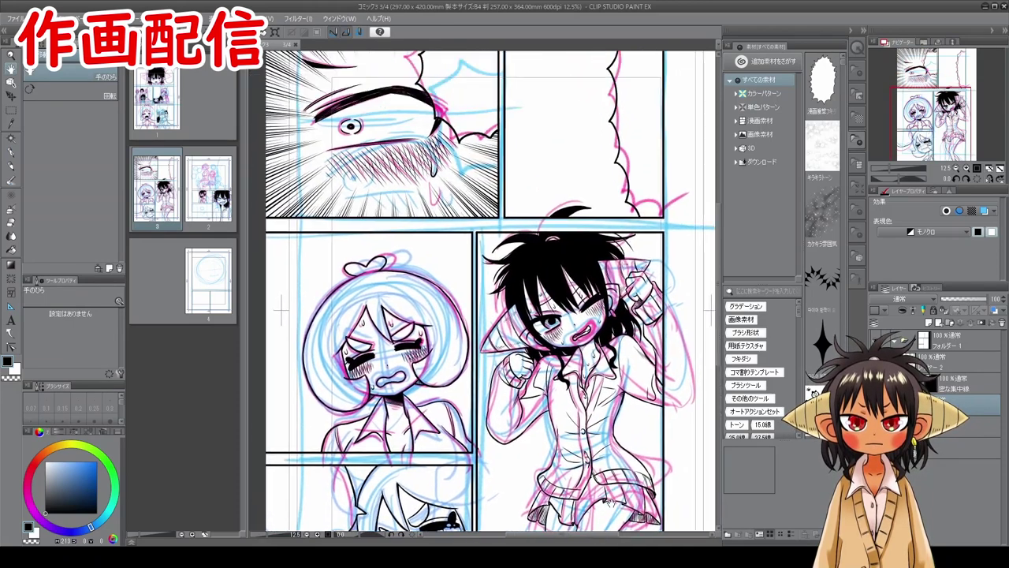
drag(516, 283, 532, 416)
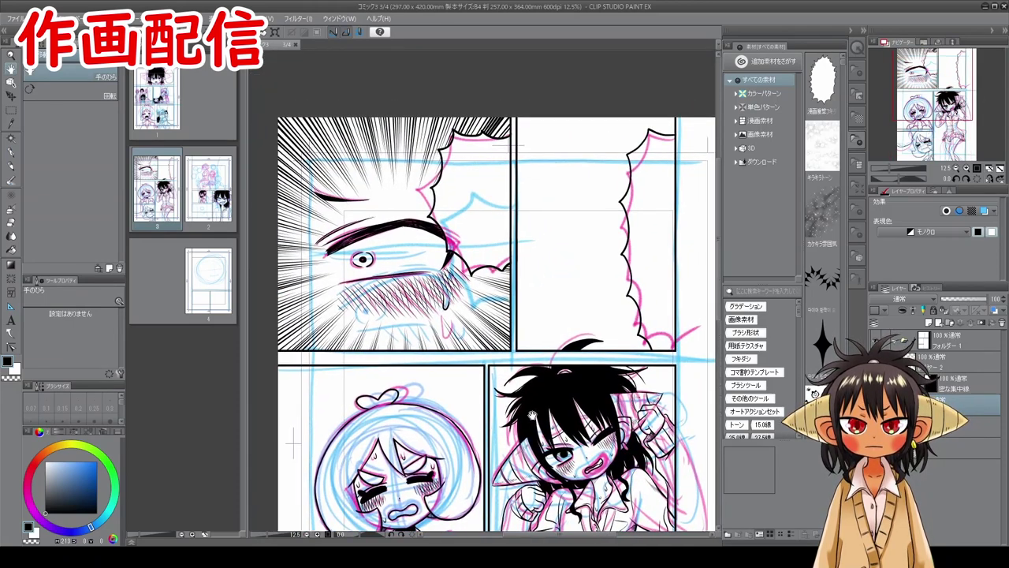
key(p)
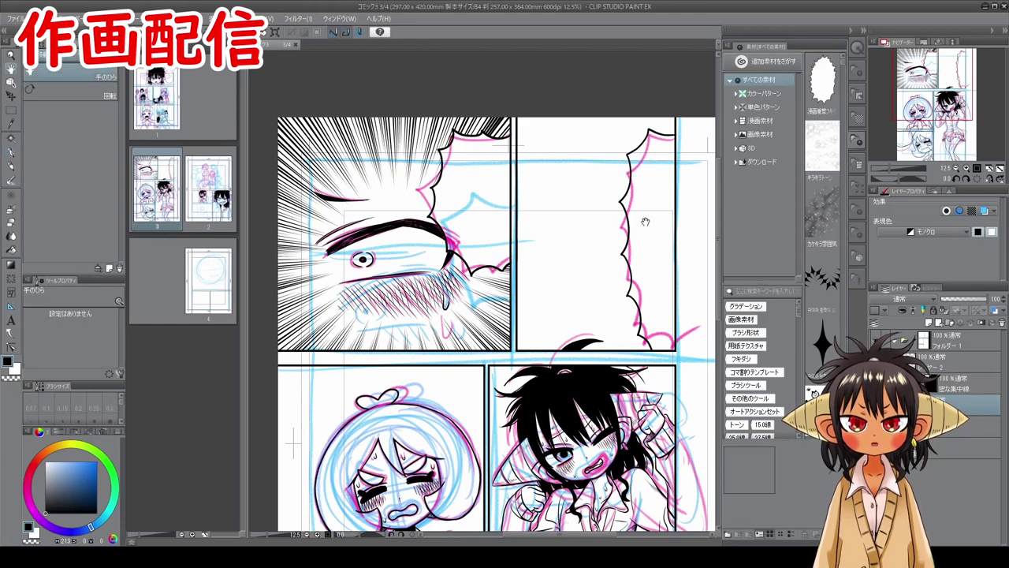
scroll(644, 219, down, 3)
scroll(644, 220, up, 3)
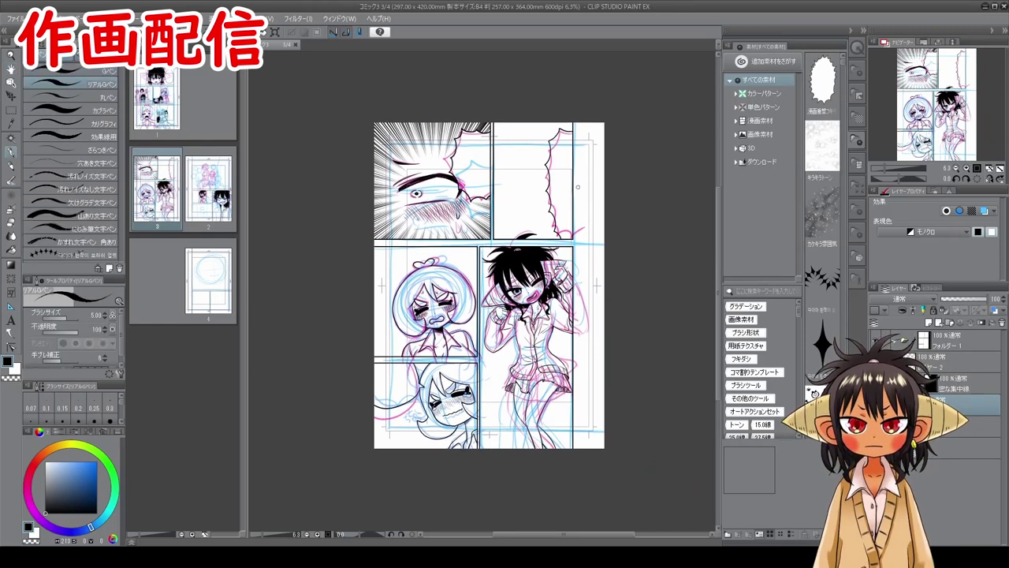
scroll(578, 187, up, 1)
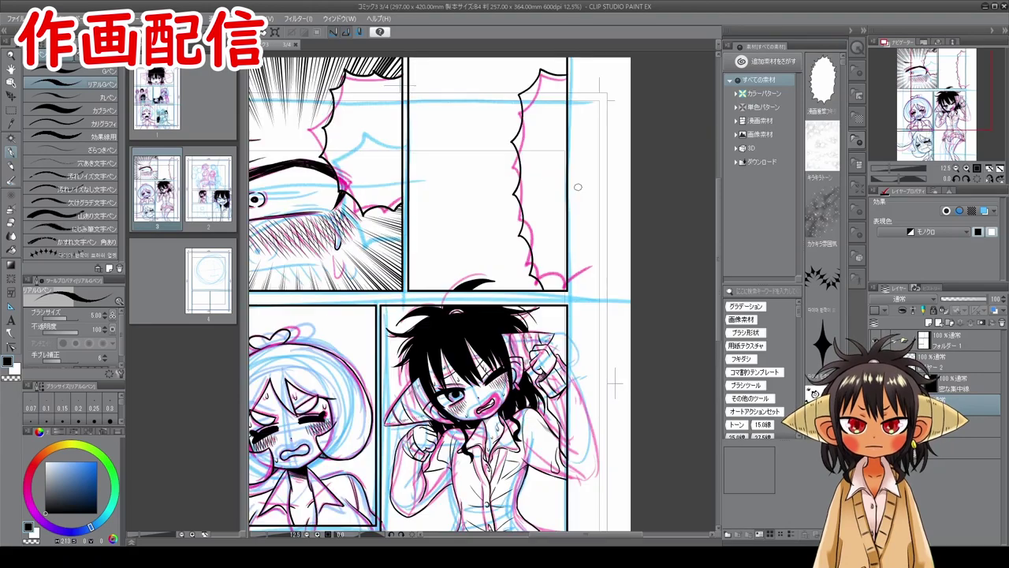
key(space)
drag(543, 237, 634, 298)
drag(602, 266, 599, 221)
key(p)
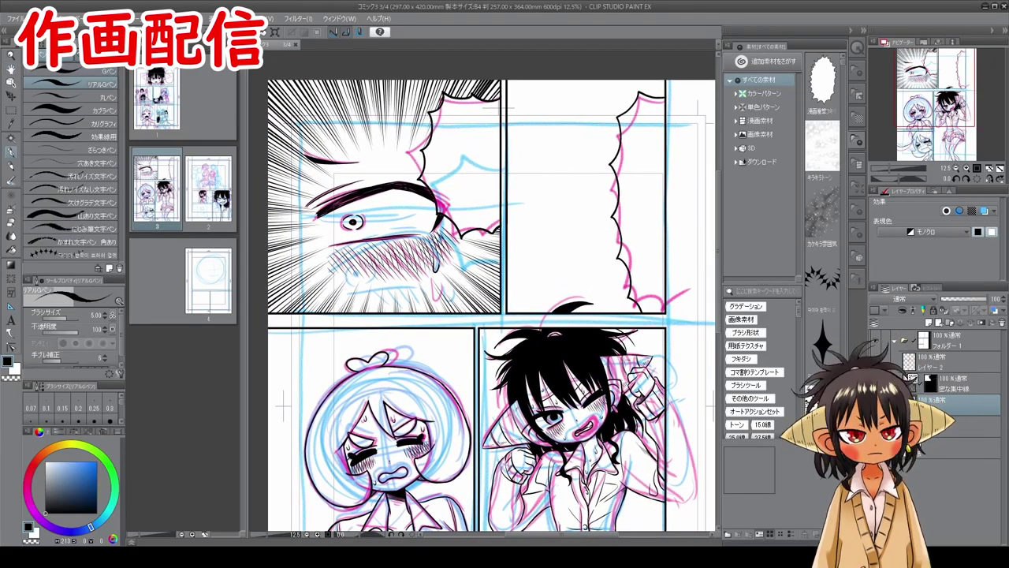
key(space)
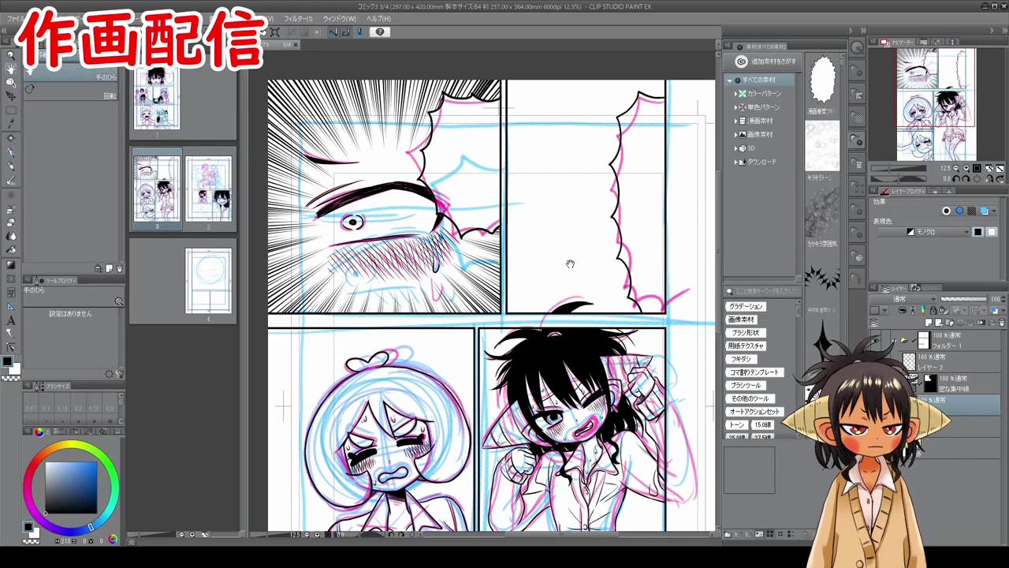
drag(570, 264, 555, 179)
mouse_move(586, 302)
mouse_down()
mouse_move(573, 213)
mouse_move(565, 276)
mouse_up()
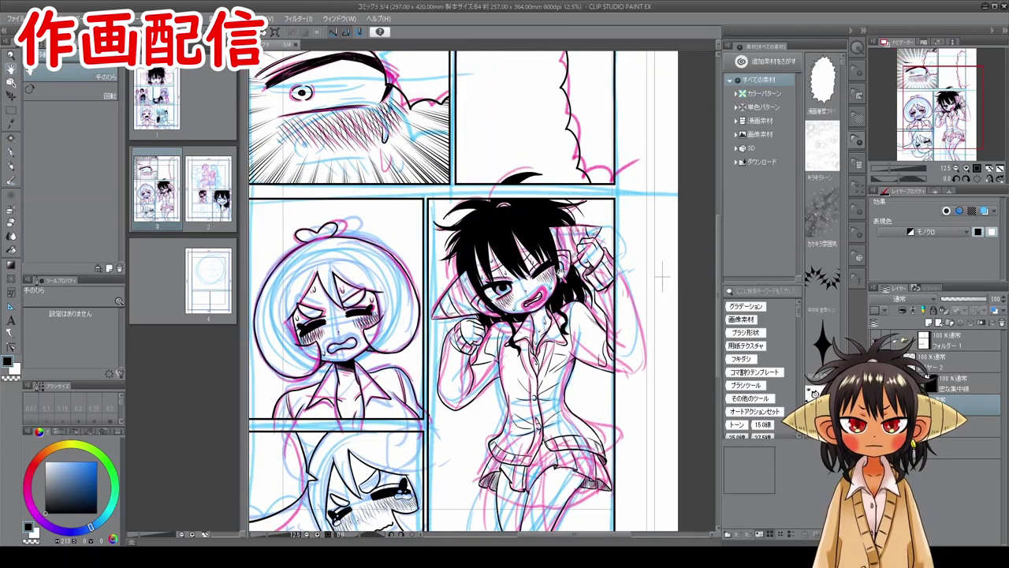
scroll(565, 271, up, 2)
key(space)
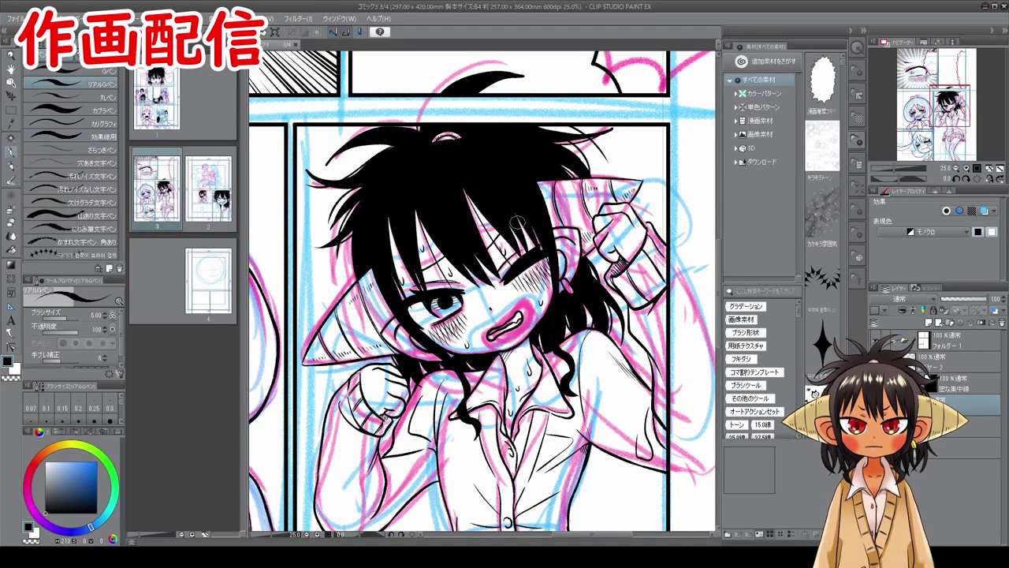
drag(518, 222, 544, 303)
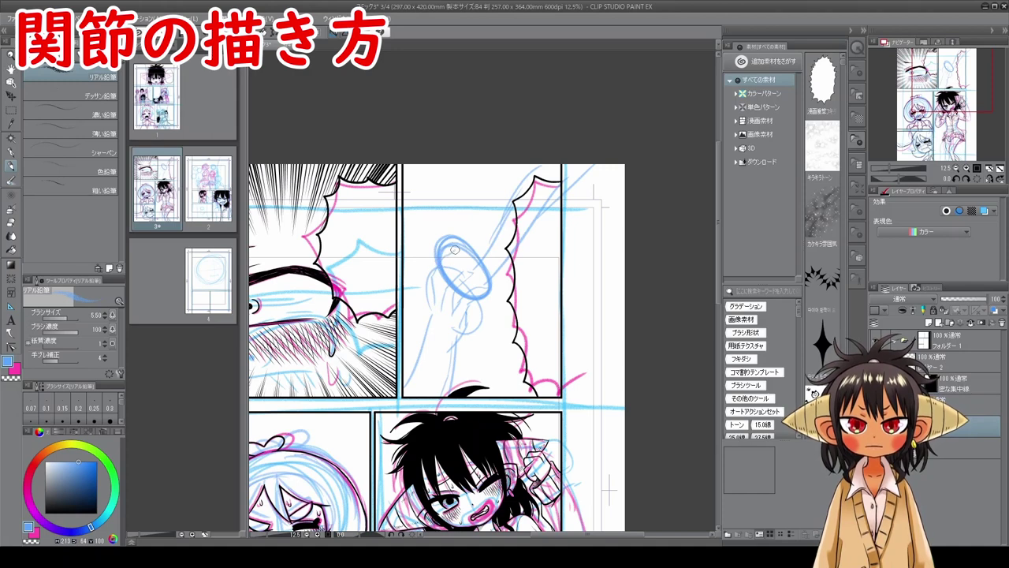
- Rough in the raised hand's forearm down to the panel's lower edge and strengthen the gripping arm's diagonal lines in blue with the real pencil (リアル鉛筆)
drag(426, 295, 436, 350)
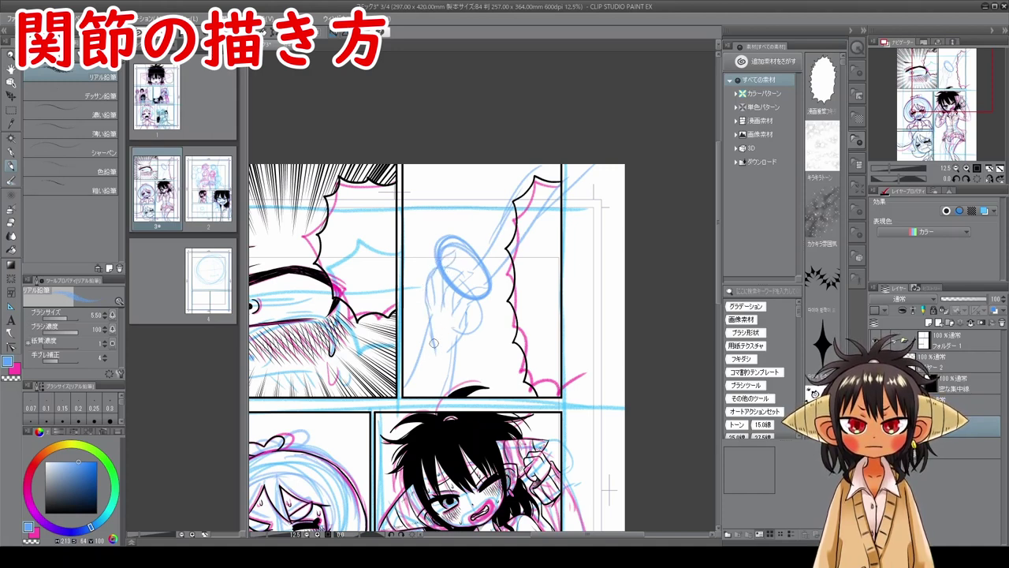
mouse_move(434, 343)
mouse_down()
mouse_move(419, 396)
mouse_move(456, 348)
mouse_move(455, 398)
mouse_up()
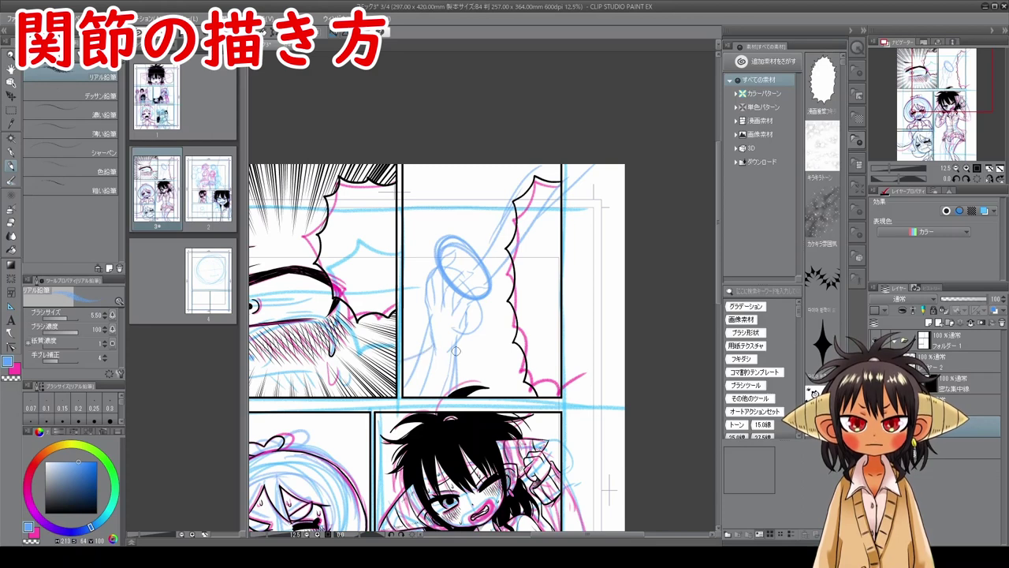
drag(456, 350, 405, 399)
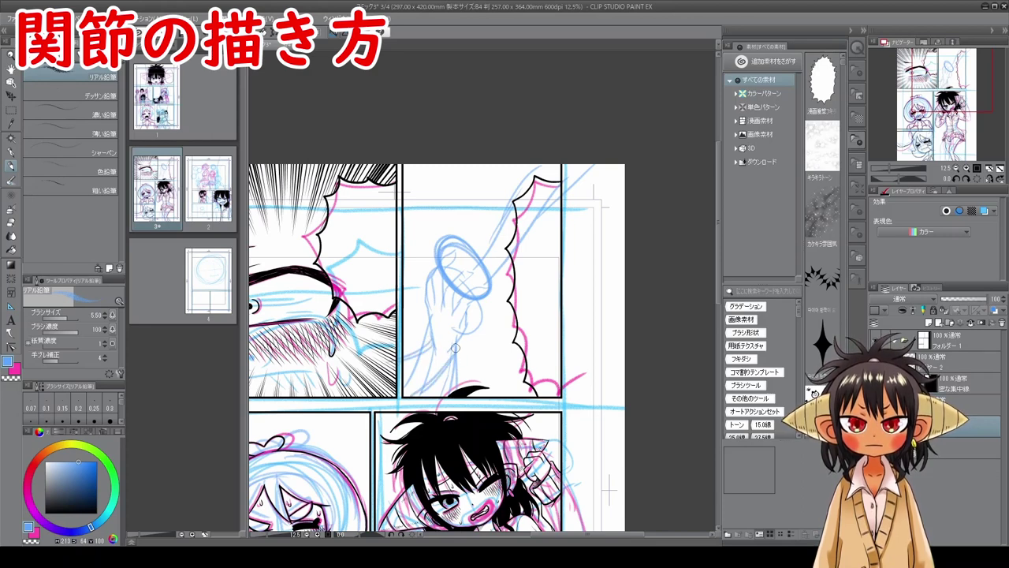
drag(455, 347, 410, 396)
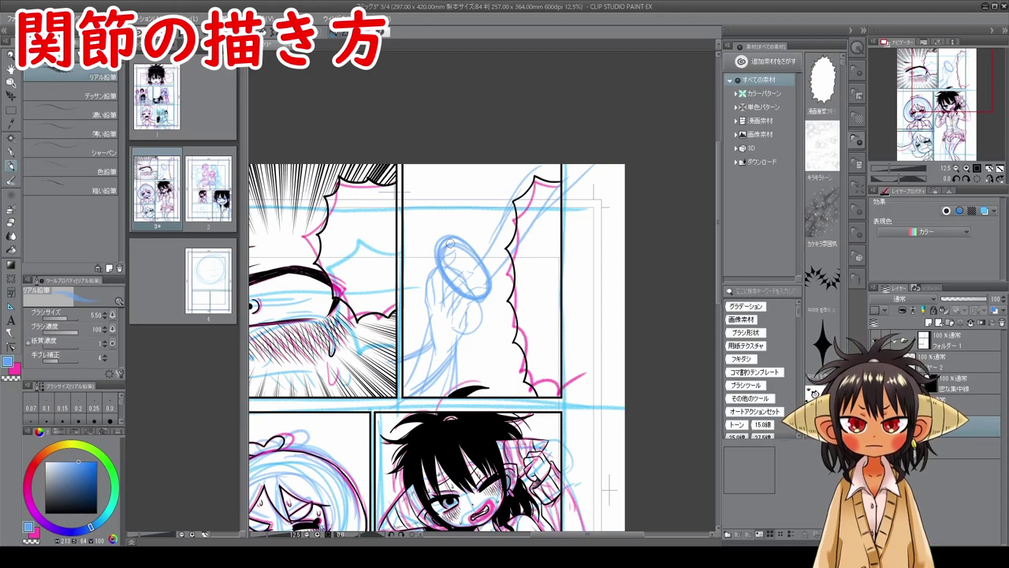
drag(494, 235, 554, 152)
drag(513, 198, 549, 155)
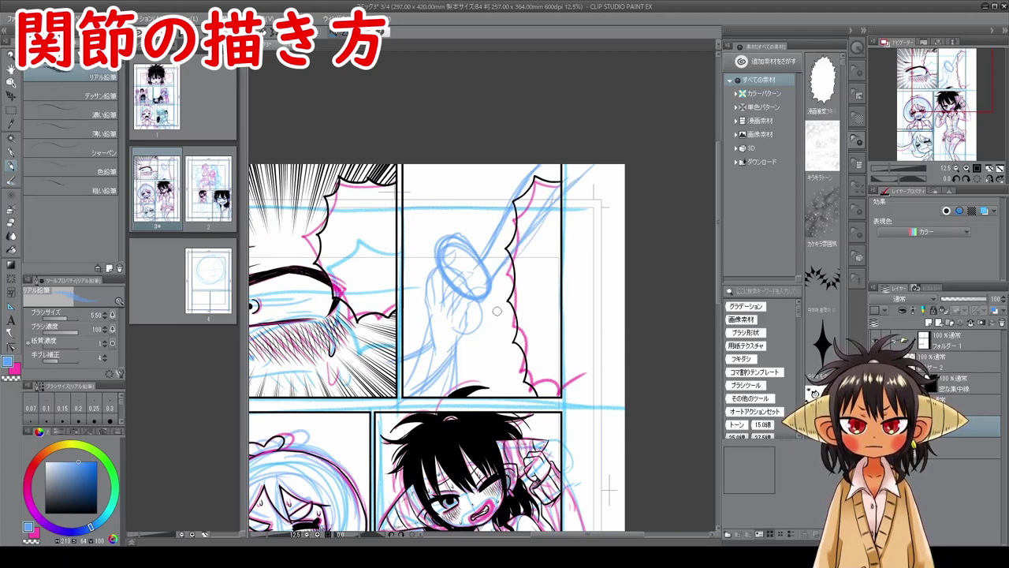
- Refine the raised hand's wrist and both sides of its forearm in pink over the blue rough sketch
drag(660, 244, 576, 158)
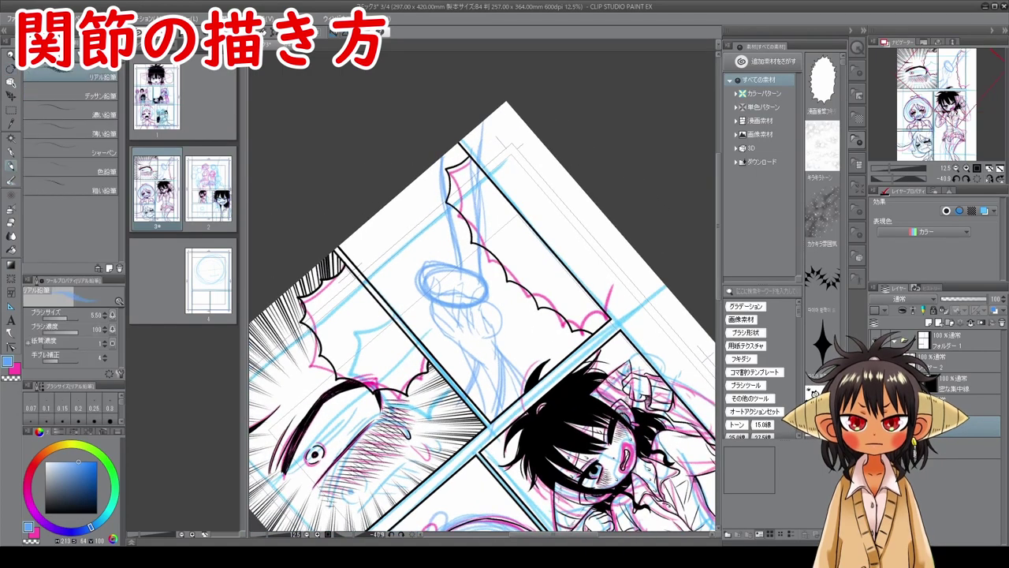
click(15, 369)
scroll(501, 351, up, 3)
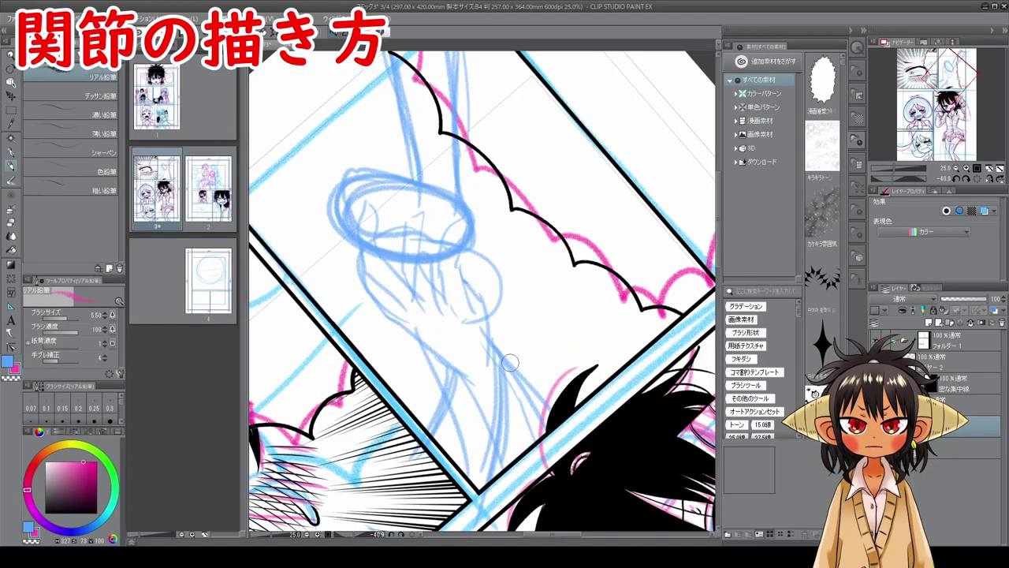
drag(592, 293, 607, 281)
drag(491, 359, 471, 417)
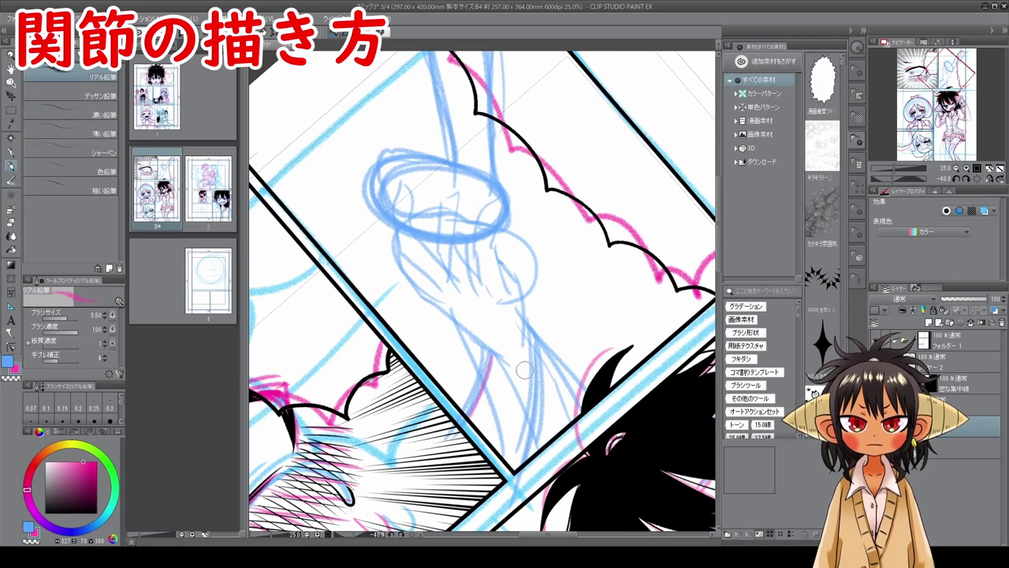
drag(528, 346, 514, 459)
drag(527, 390, 508, 475)
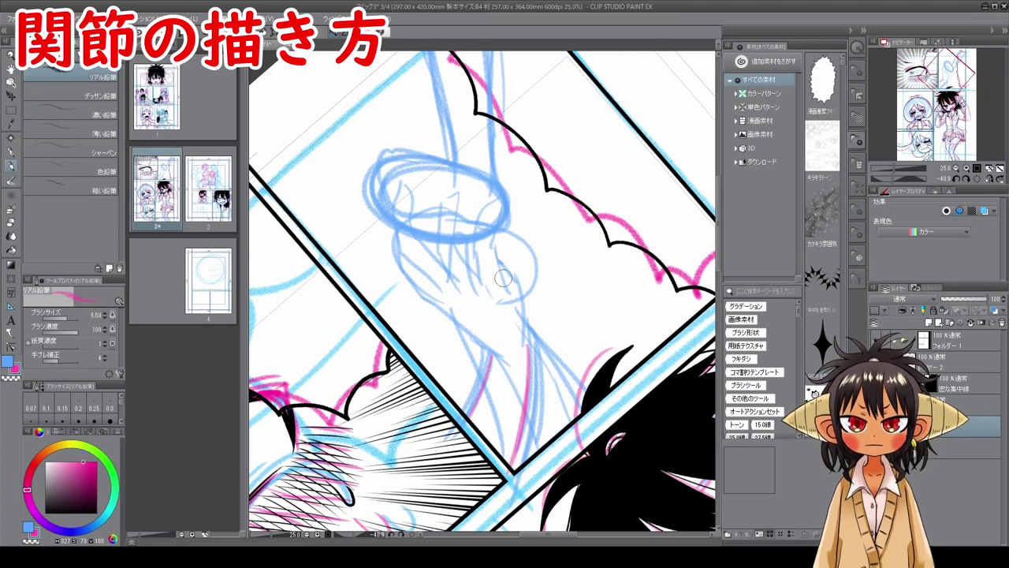
drag(505, 278, 526, 340)
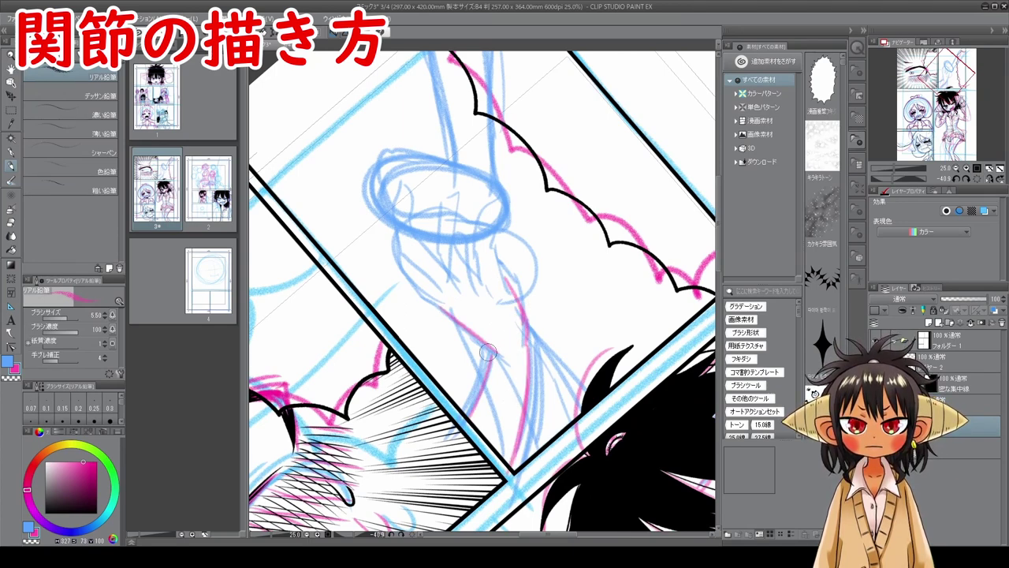
- Sketch four pink knuckle circles across the raised hand and build the rightmost finger with its outline and joint circles
mouse_move(498, 288)
mouse_down()
mouse_move(449, 285)
mouse_move(427, 304)
mouse_up()
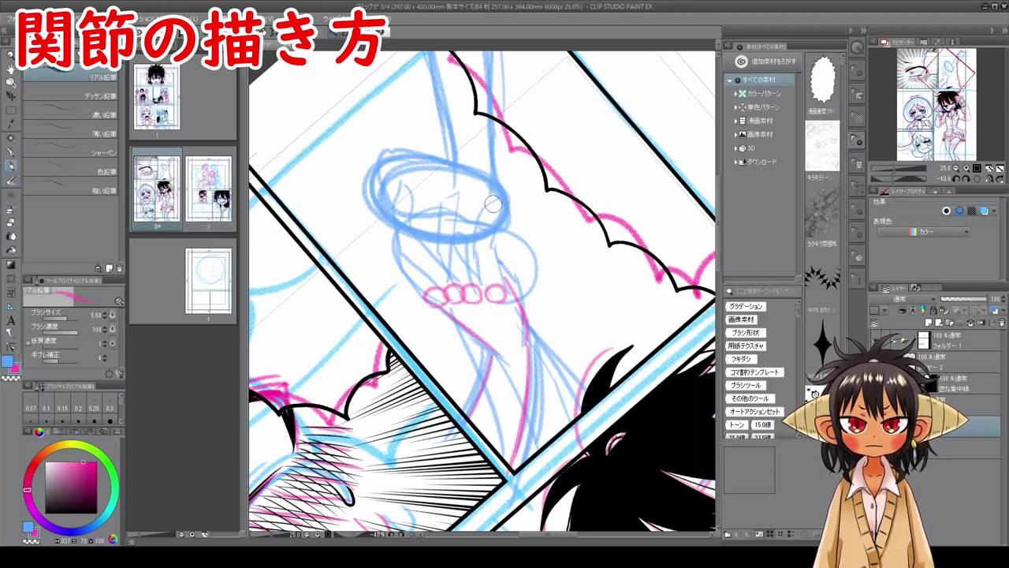
mouse_move(493, 203)
mouse_down()
mouse_move(475, 226)
mouse_move(485, 294)
mouse_up()
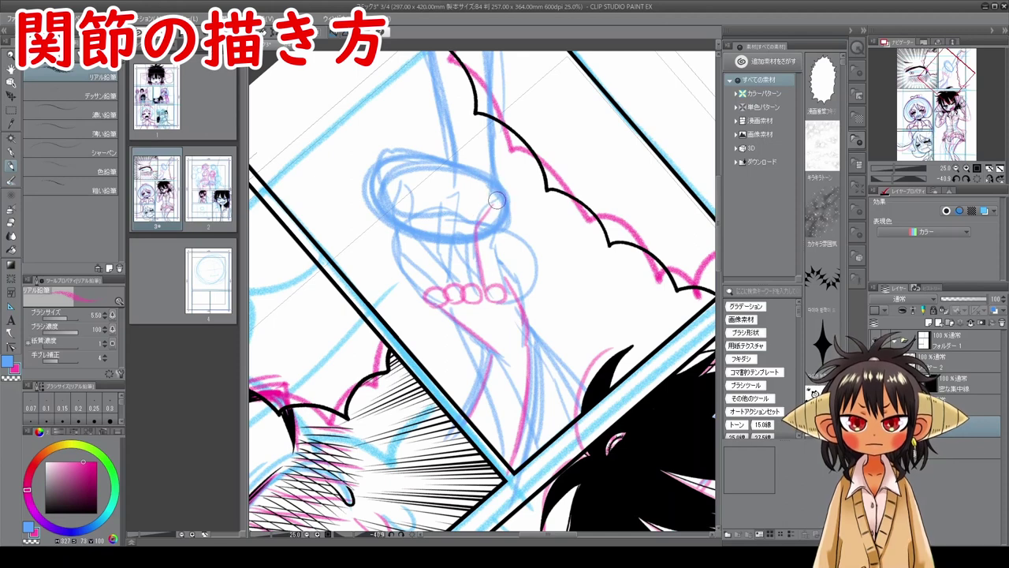
mouse_move(496, 201)
mouse_down()
mouse_move(496, 267)
mouse_move(511, 292)
mouse_up()
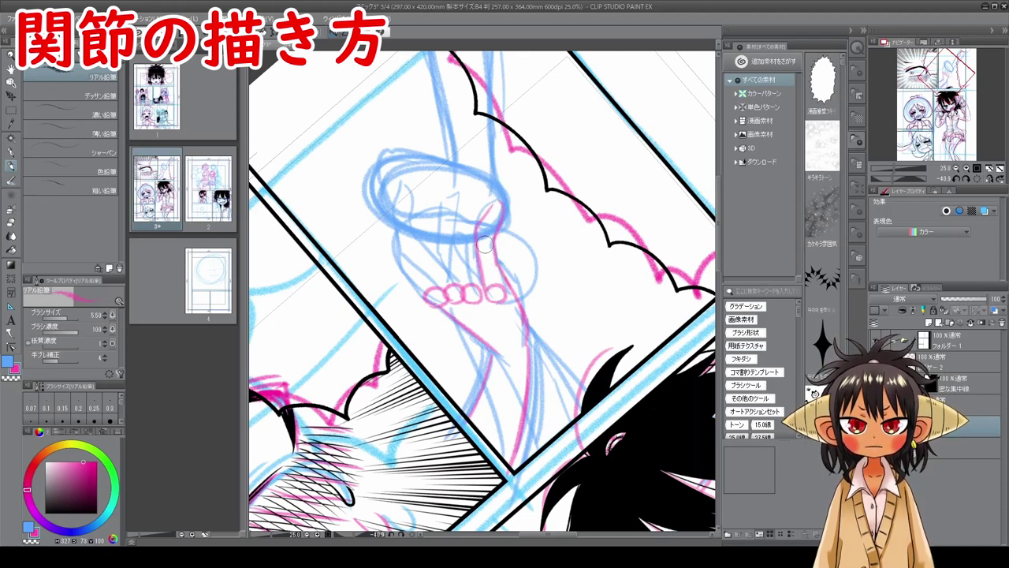
drag(485, 244, 488, 274)
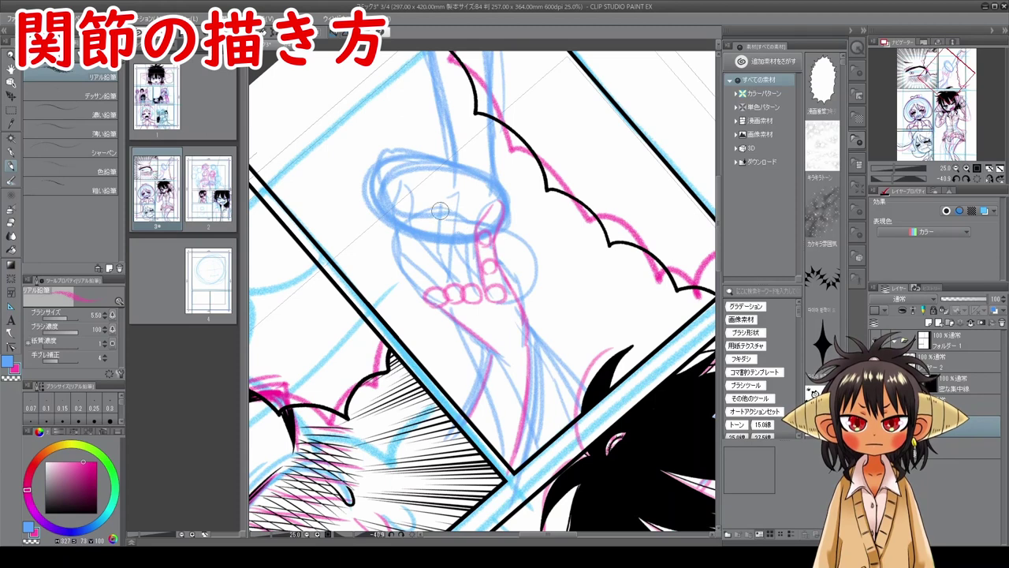
- Sketch the raised hand's remaining fingers in pink with joint circles, reworking the leftmost ones with the hard eraser and real pencil (リアル鉛筆)
mouse_move(436, 212)
mouse_down()
mouse_move(462, 195)
mouse_move(447, 234)
mouse_move(487, 292)
mouse_up()
mouse_move(434, 229)
mouse_down()
mouse_move(465, 293)
mouse_move(423, 246)
mouse_move(458, 285)
mouse_move(444, 297)
mouse_move(409, 254)
mouse_move(400, 211)
mouse_move(414, 195)
mouse_move(422, 234)
mouse_move(400, 209)
mouse_move(410, 248)
mouse_up()
drag(412, 211, 458, 283)
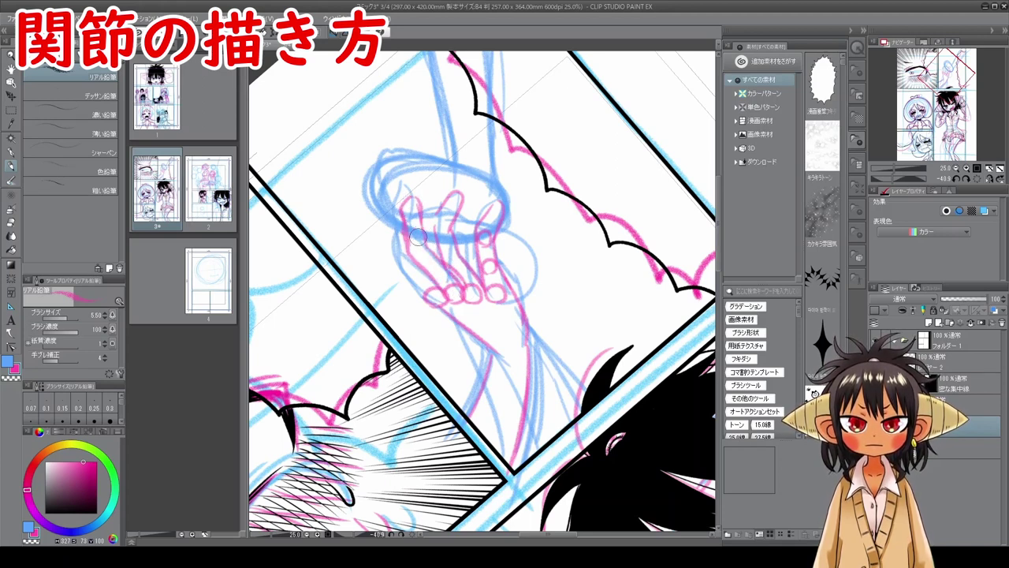
drag(444, 236, 445, 235)
drag(459, 271, 455, 272)
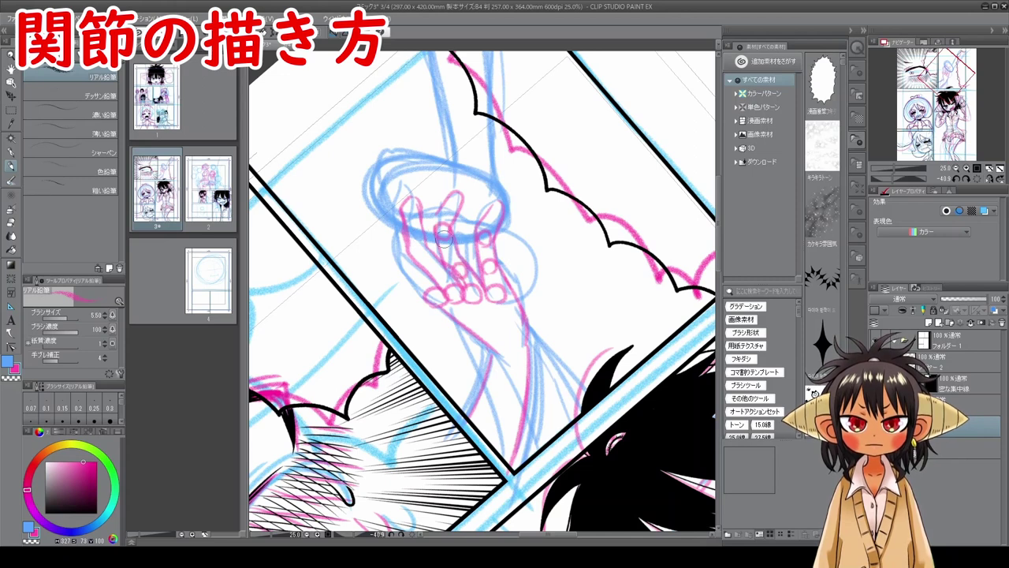
mouse_move(415, 242)
mouse_down()
mouse_move(413, 234)
mouse_move(439, 284)
mouse_up()
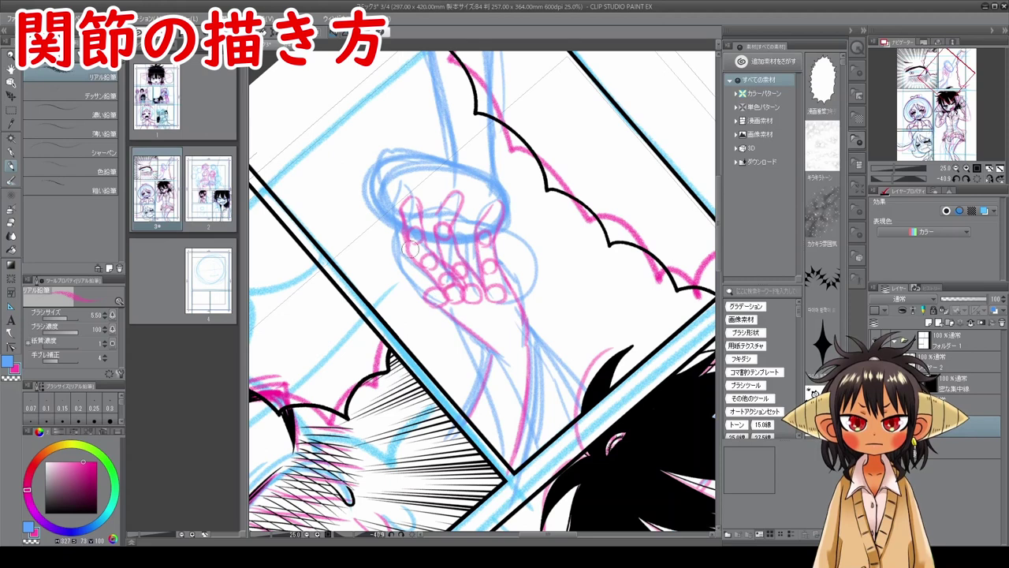
click(11, 223)
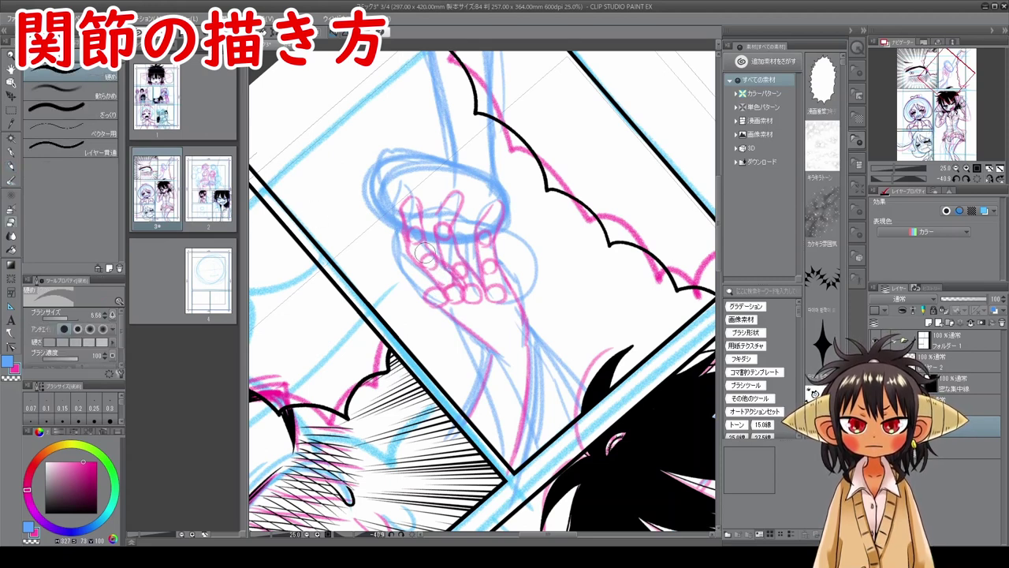
click(11, 168)
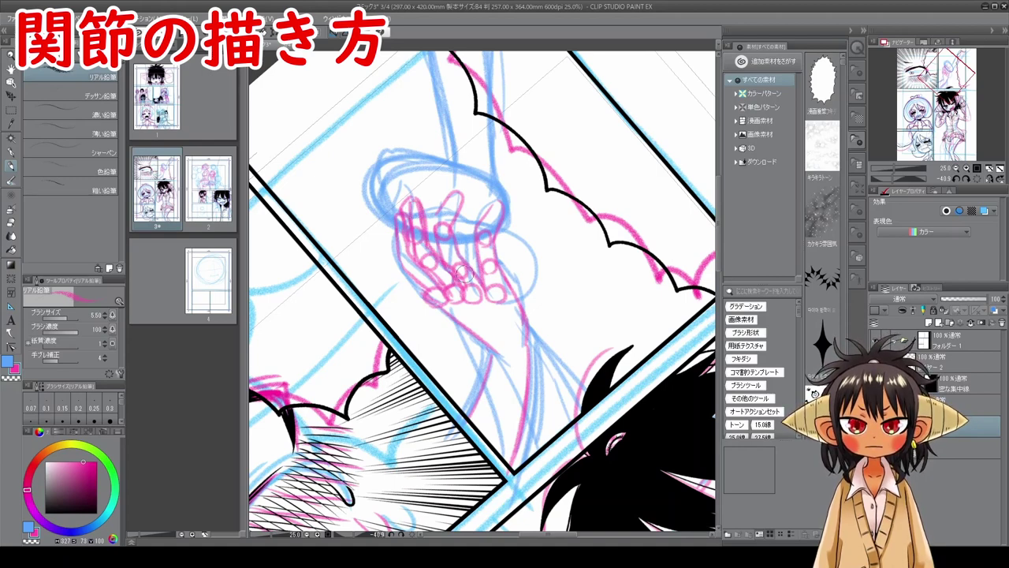
- Sketch the gripping hand in pink around the raised hand, with a circle at its wrist bone and its curled fingers
click(976, 182)
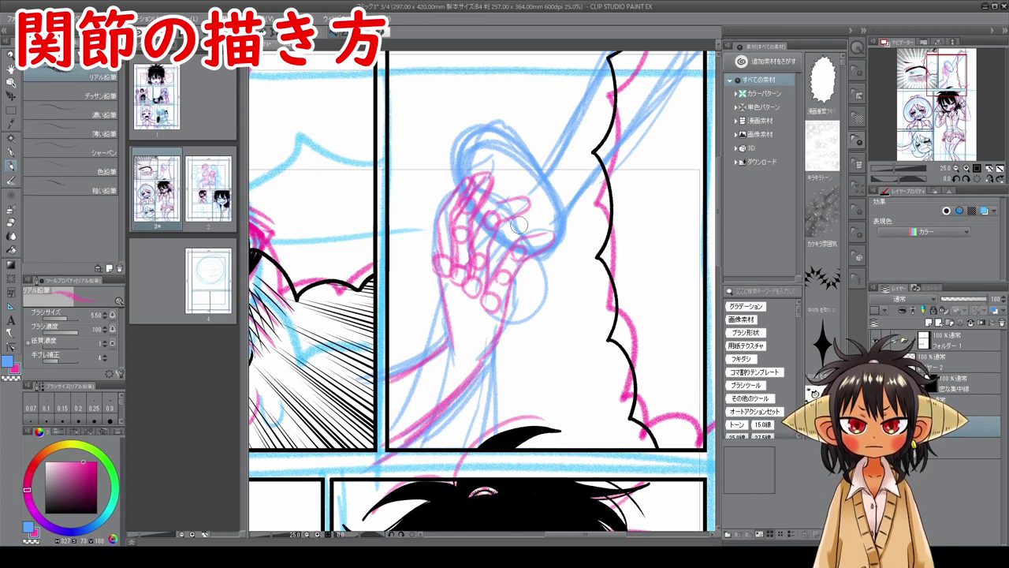
mouse_move(525, 253)
mouse_down()
mouse_move(554, 249)
mouse_move(585, 186)
mouse_move(580, 196)
mouse_move(632, 145)
mouse_up()
mouse_move(509, 214)
mouse_down()
mouse_move(471, 168)
mouse_move(481, 143)
mouse_move(508, 132)
mouse_move(545, 192)
mouse_up()
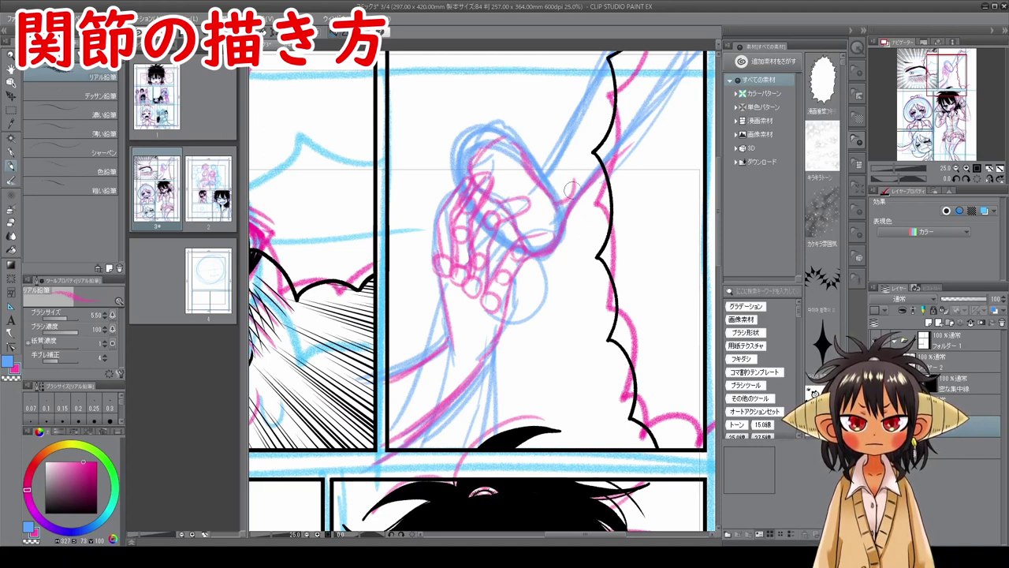
mouse_move(563, 184)
mouse_down()
mouse_move(582, 198)
mouse_move(593, 156)
mouse_move(565, 203)
mouse_up()
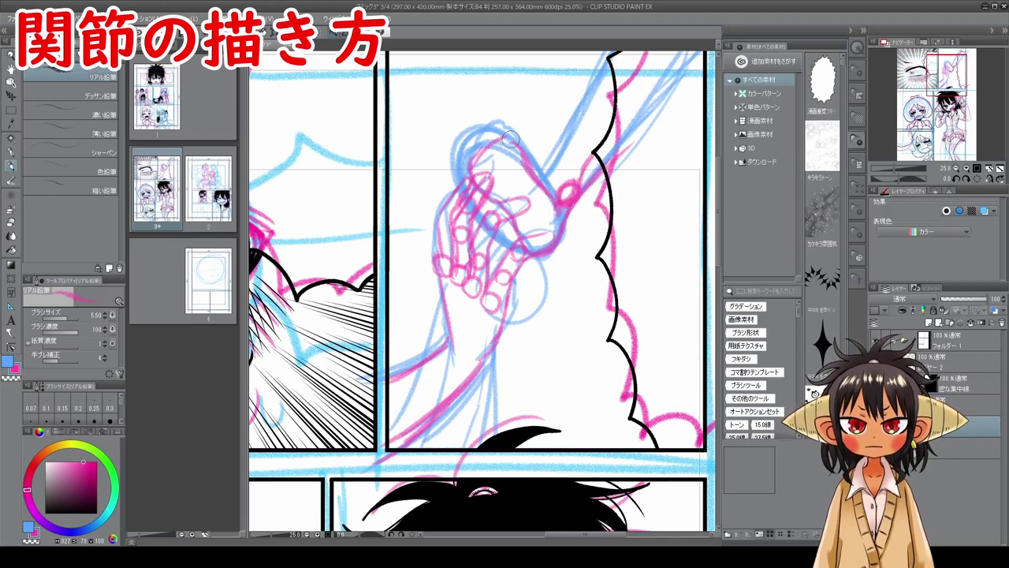
mouse_move(511, 139)
mouse_down()
mouse_move(482, 137)
mouse_move(484, 157)
mouse_move(471, 146)
mouse_move(470, 160)
mouse_move(504, 152)
mouse_up()
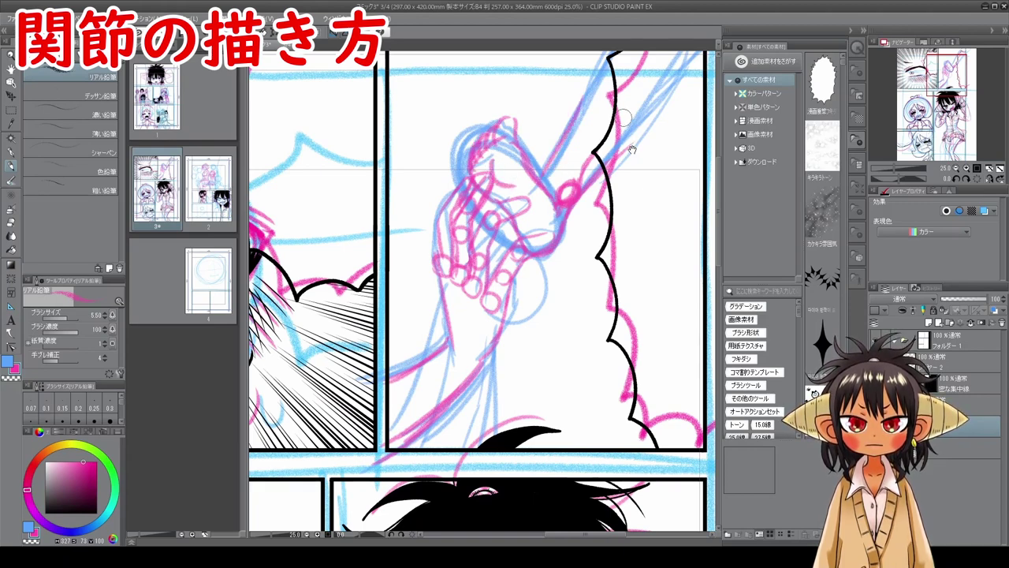
- Trace the trim line across the panel's upper part in pink and label it "たちきりせん" with an arrow
drag(626, 150, 563, 310)
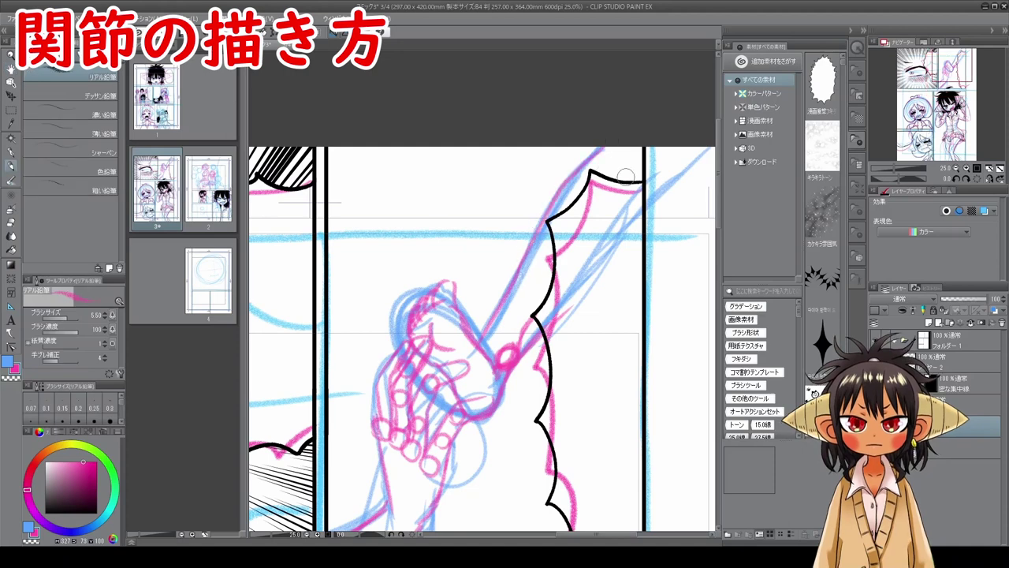
mouse_move(495, 231)
mouse_down()
mouse_move(552, 231)
mouse_move(360, 229)
mouse_move(622, 230)
mouse_move(347, 233)
mouse_move(623, 219)
mouse_move(630, 293)
mouse_move(620, 304)
mouse_move(622, 410)
mouse_move(638, 418)
mouse_move(617, 439)
mouse_move(637, 457)
mouse_up()
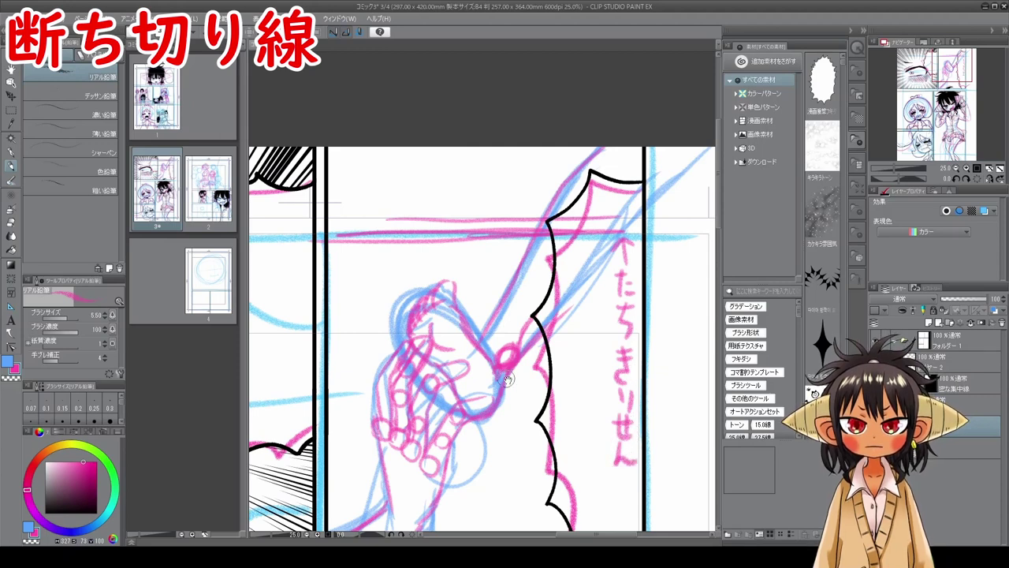
key(space)
drag(520, 372, 574, 292)
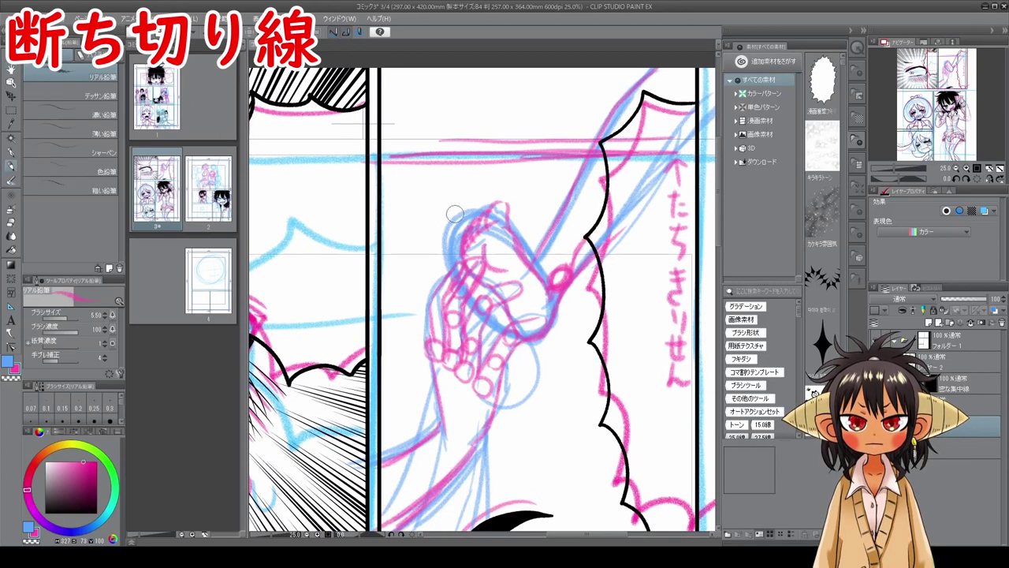
- Continue the pink trim line down the page's right margin and mark the area above it with an arrow and "みえない"
mouse_move(505, 190)
mouse_down()
mouse_move(511, 182)
mouse_move(529, 193)
mouse_move(528, 219)
mouse_up()
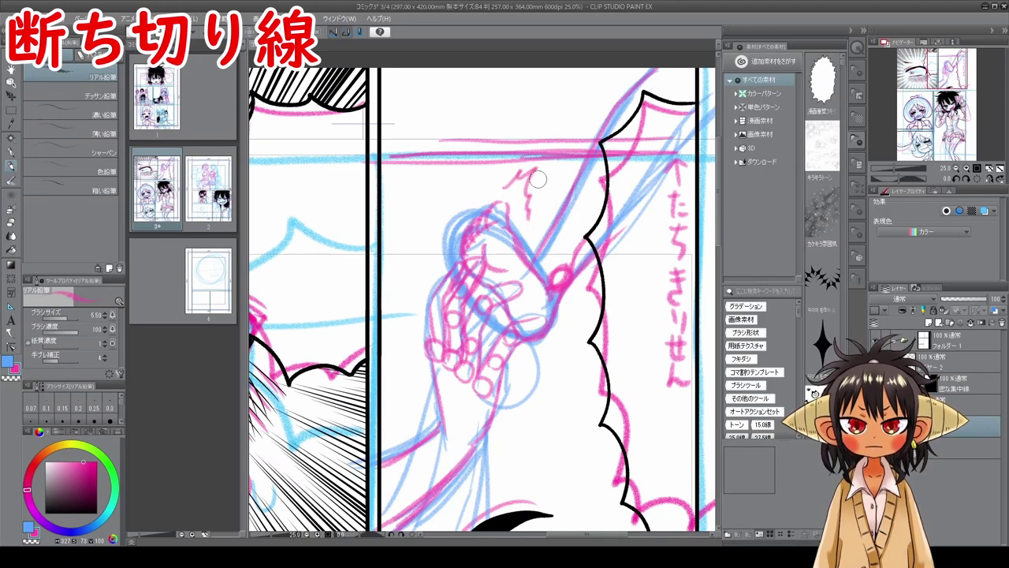
mouse_move(374, 156)
mouse_down()
mouse_move(482, 155)
mouse_move(272, 155)
mouse_move(695, 151)
mouse_move(685, 175)
mouse_move(485, 202)
mouse_move(527, 182)
mouse_move(559, 181)
mouse_move(558, 390)
mouse_up()
mouse_move(366, 175)
mouse_down()
mouse_move(366, 140)
mouse_move(379, 153)
mouse_move(347, 138)
mouse_move(362, 114)
mouse_move(378, 133)
mouse_move(403, 108)
mouse_move(421, 106)
mouse_up()
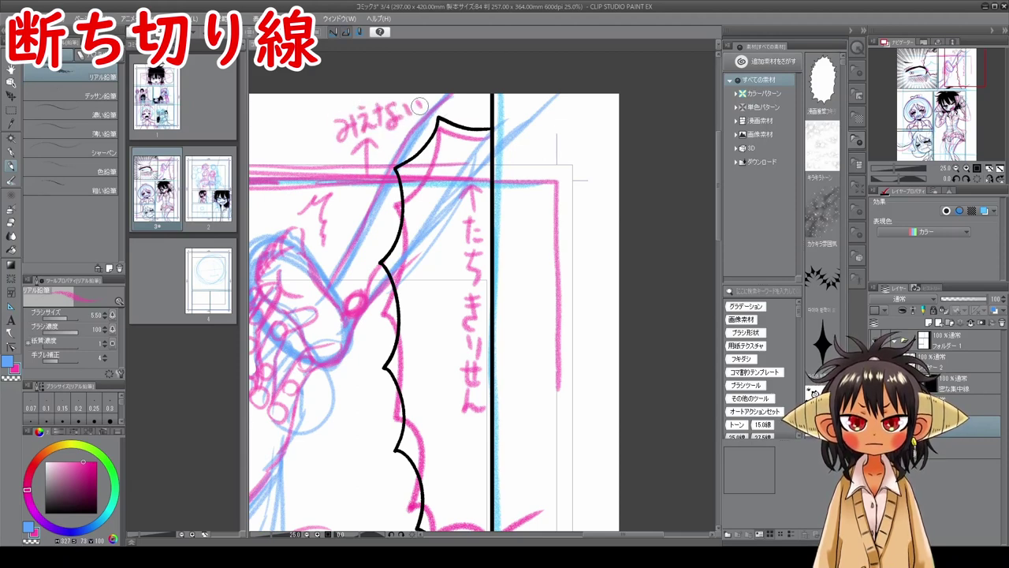
- Add a large pink circle and palm bone lines to the sketched hands, and ink the raised forearm's outlines with the real G-pen (リアルGペン)
key(space)
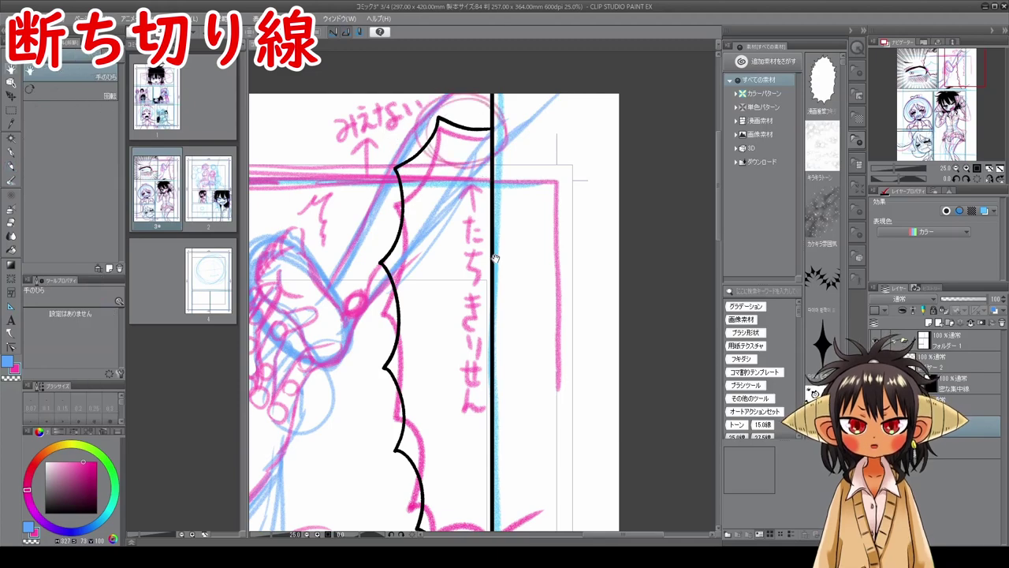
drag(518, 245, 675, 133)
drag(533, 224, 557, 284)
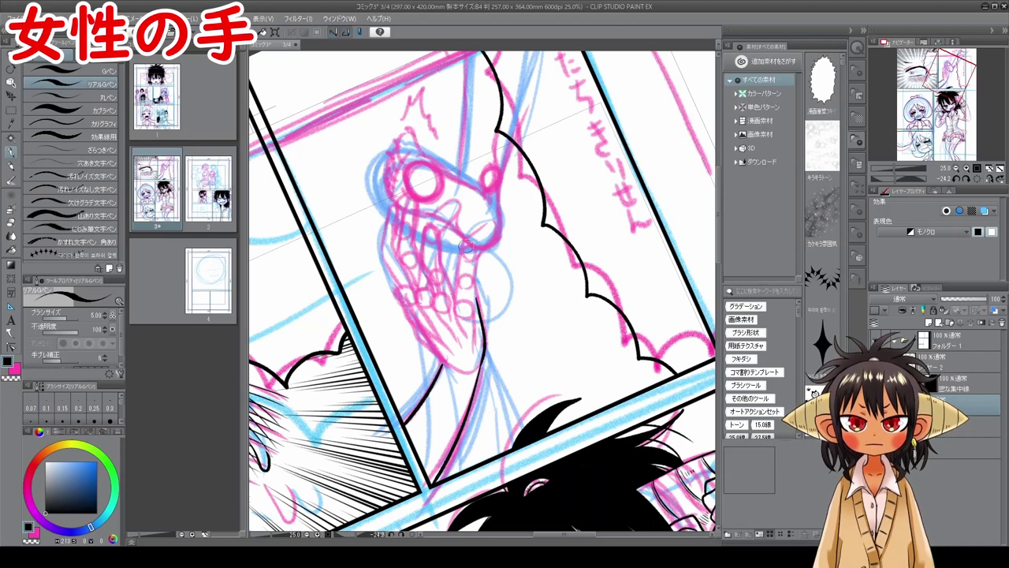
drag(467, 247, 454, 305)
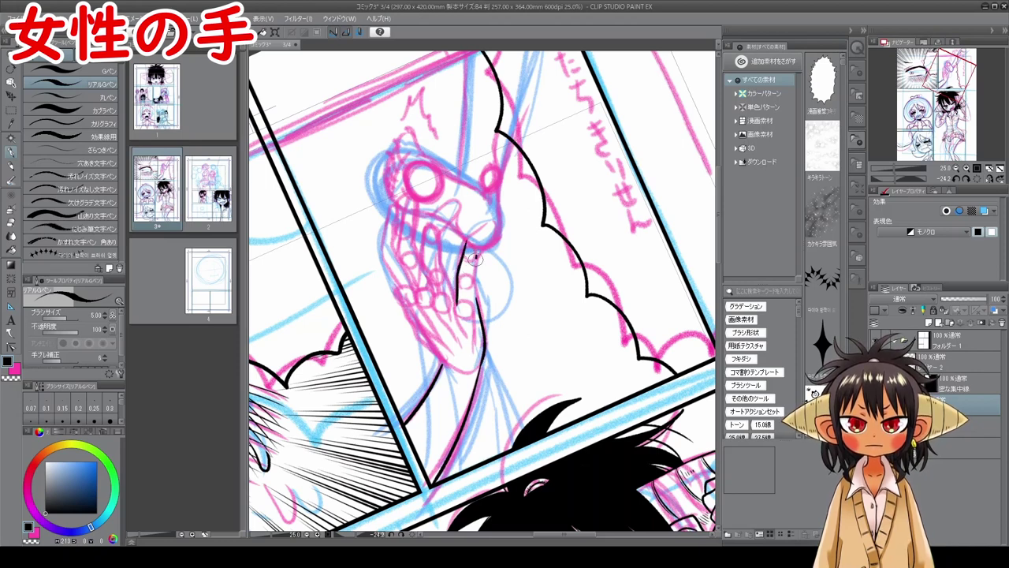
drag(475, 258, 478, 309)
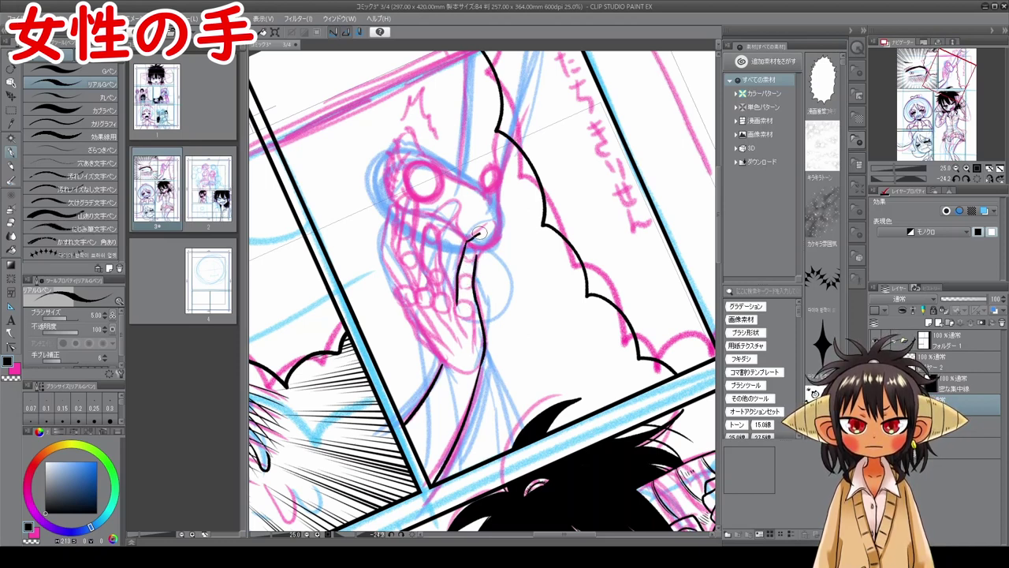
key(ctrl+z)
key(ctrl+z)
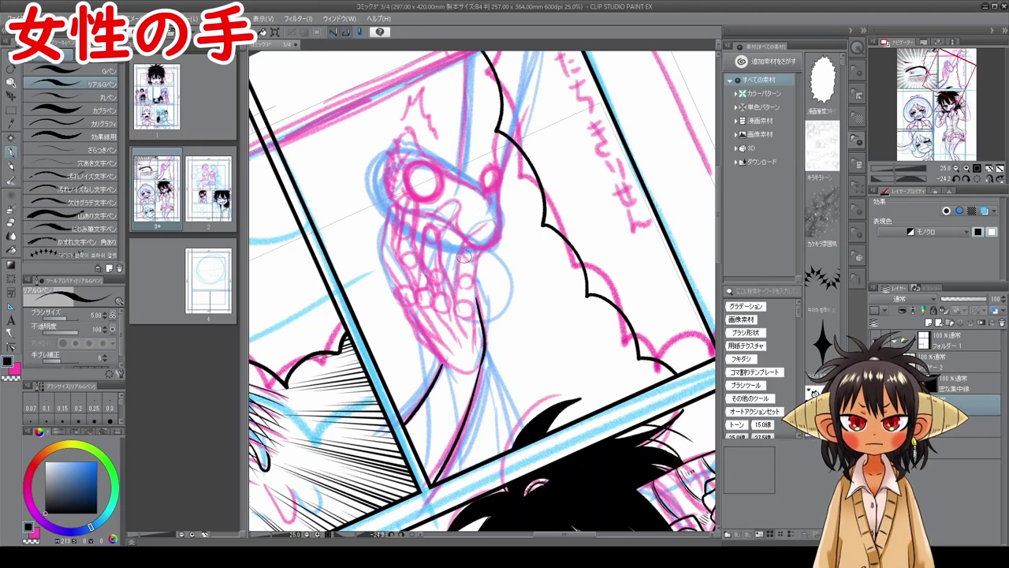
- Ink the first two fingers of the gripping hand over the pink sketch, from the index finger inward
mouse_move(466, 250)
mouse_down()
mouse_move(476, 229)
mouse_move(478, 265)
mouse_move(460, 272)
mouse_move(458, 302)
mouse_up()
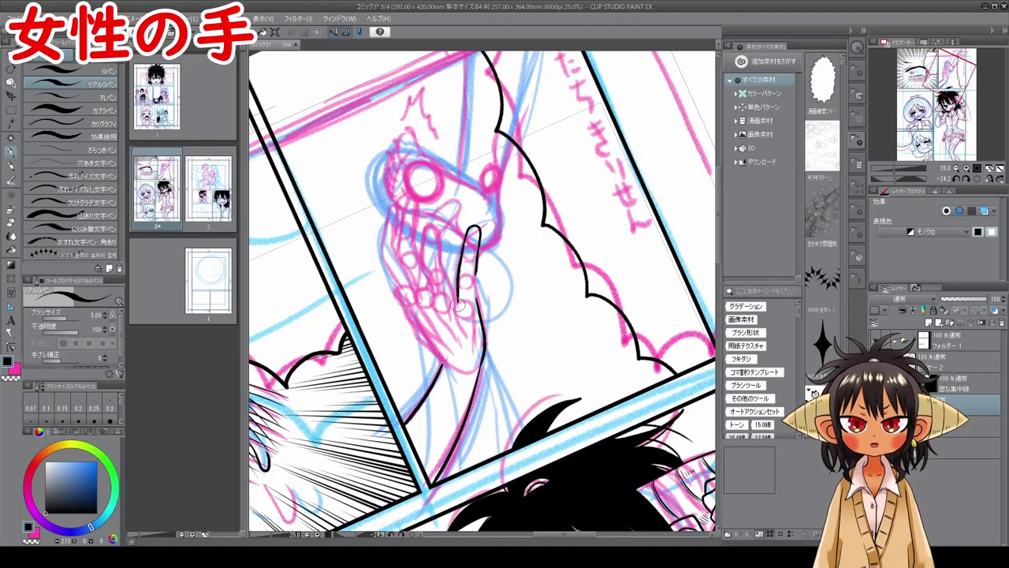
drag(455, 249, 463, 293)
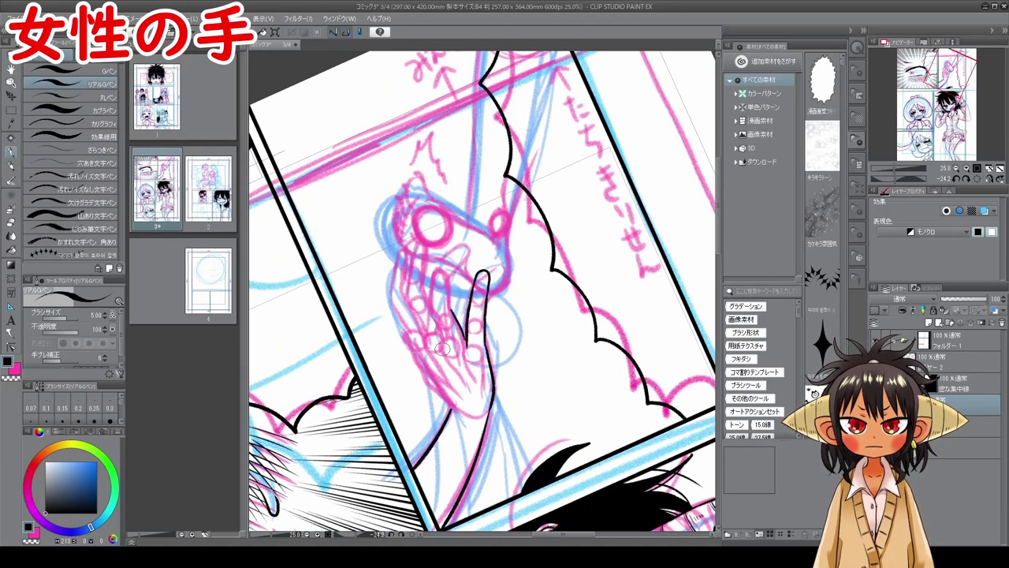
mouse_move(436, 337)
mouse_down()
mouse_move(452, 368)
mouse_move(430, 351)
mouse_move(440, 369)
mouse_move(432, 295)
mouse_move(437, 274)
mouse_move(460, 259)
mouse_move(447, 305)
mouse_up()
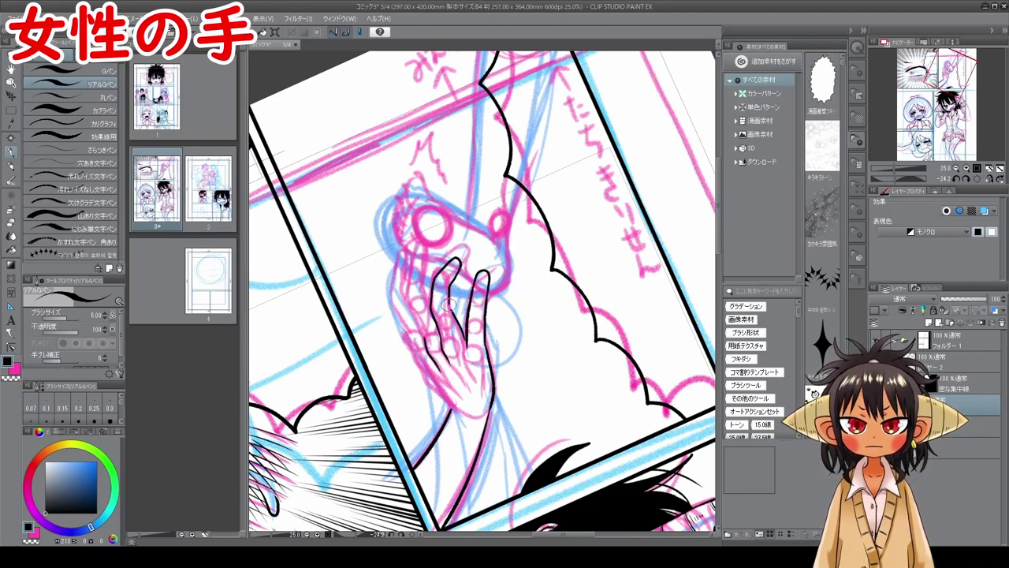
mouse_move(420, 336)
mouse_down()
mouse_move(405, 299)
mouse_move(423, 254)
mouse_move(439, 266)
mouse_move(434, 282)
mouse_up()
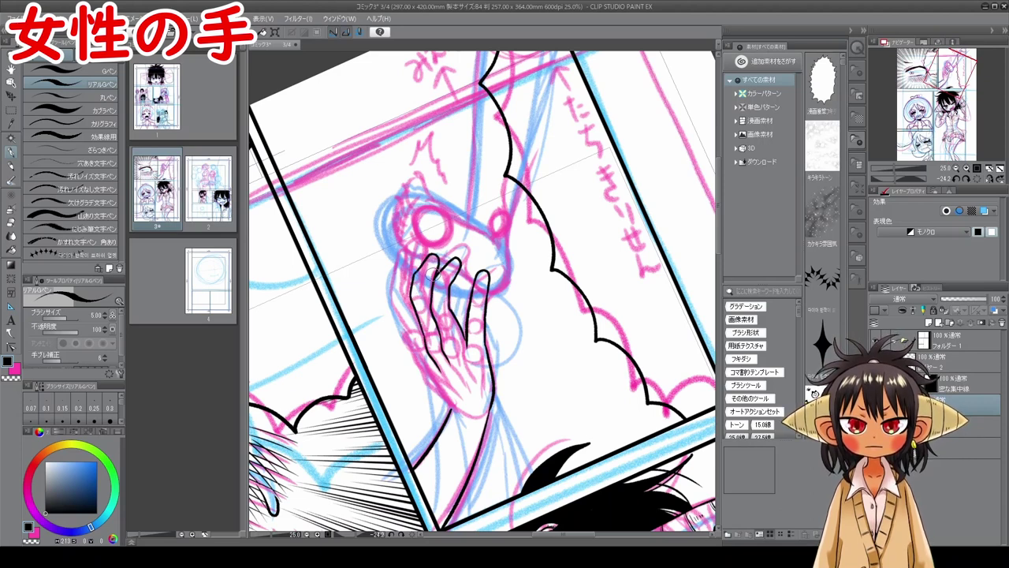
key(ctrl+z)
mouse_move(418, 335)
mouse_down()
mouse_move(437, 265)
mouse_move(430, 279)
mouse_up()
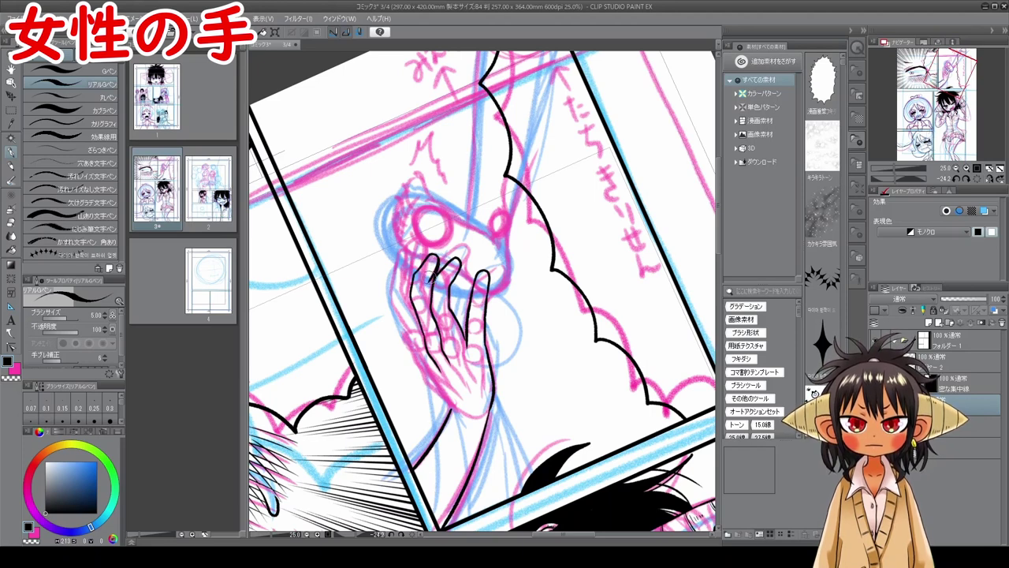
key(ctrl+z)
key(ctrl+z)
key(ctrl+z)
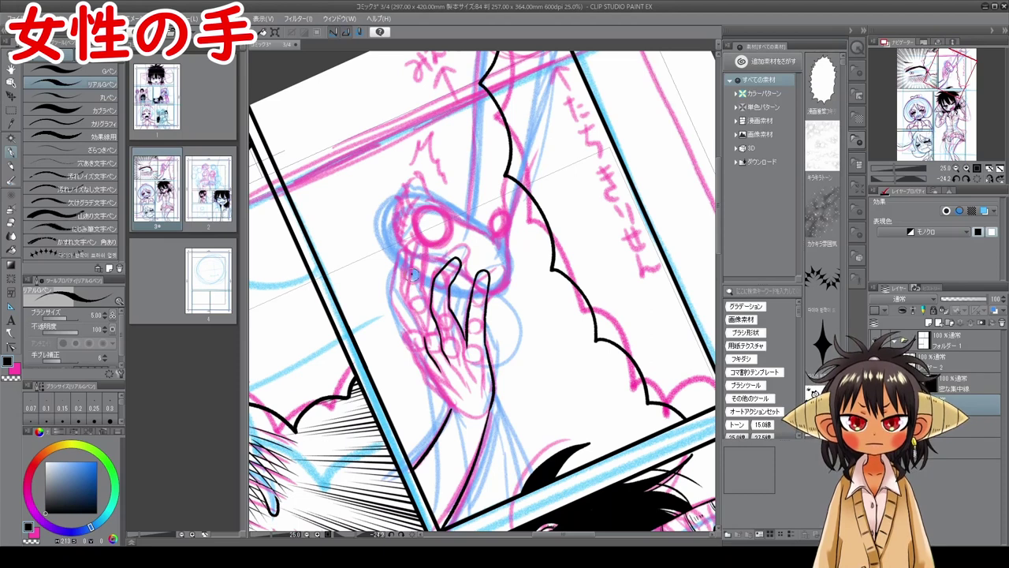
- Ink the gripping hand's third finger and the outer edge of its back down to the wrist
drag(410, 273, 422, 336)
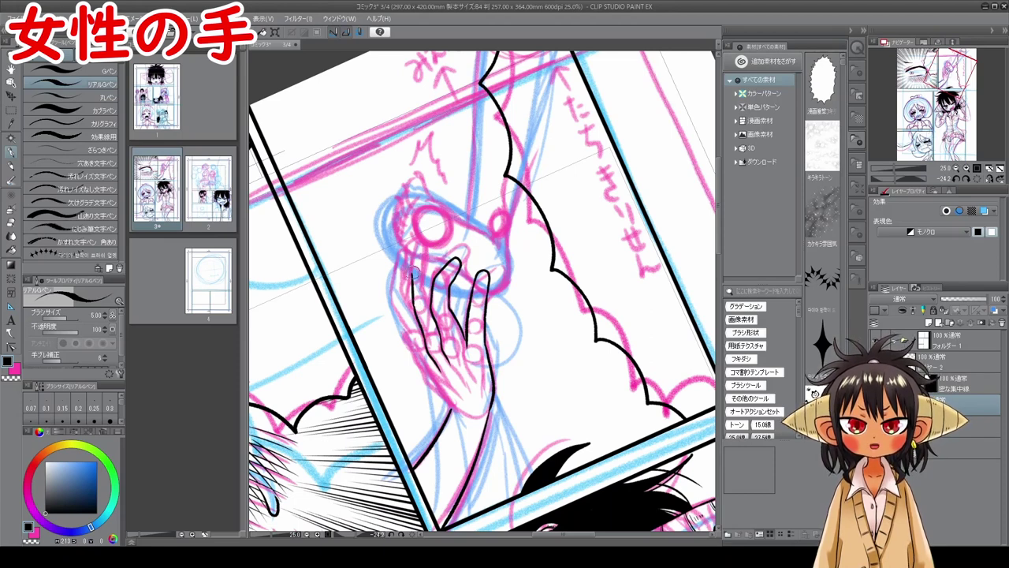
mouse_move(422, 257)
mouse_down()
mouse_move(438, 257)
mouse_move(431, 285)
mouse_up()
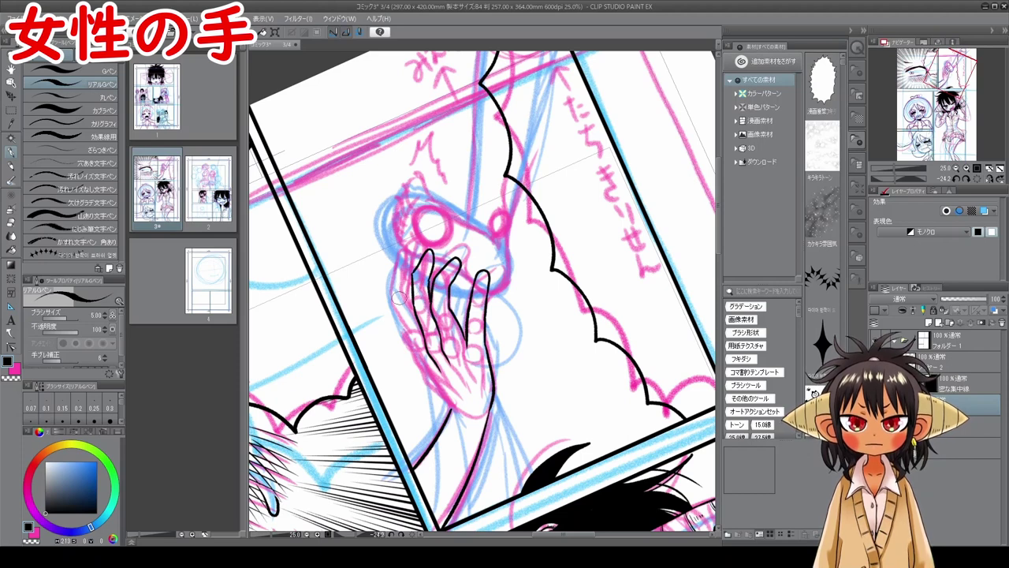
drag(394, 308, 422, 351)
key(ctrl+z)
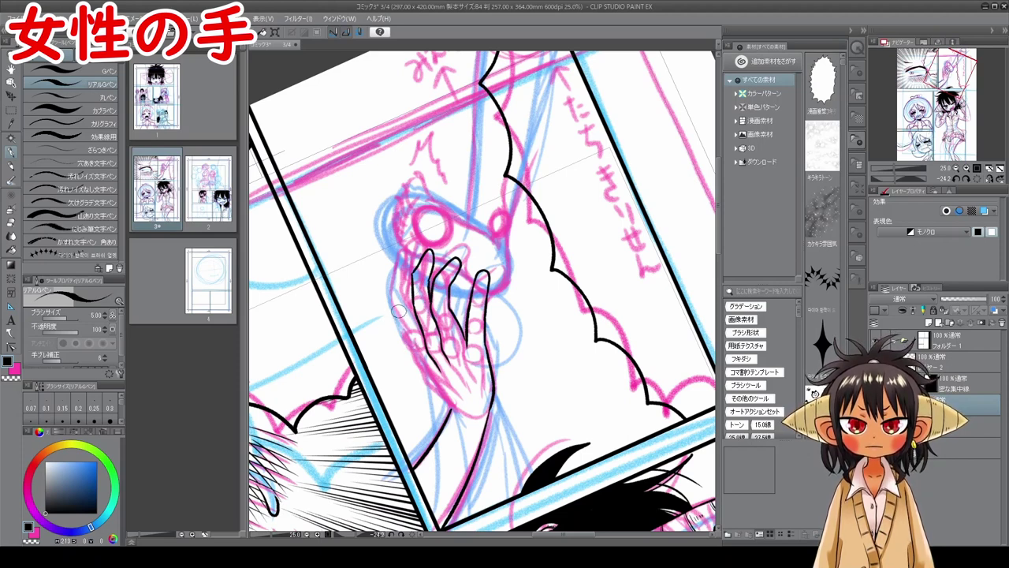
drag(393, 307, 454, 406)
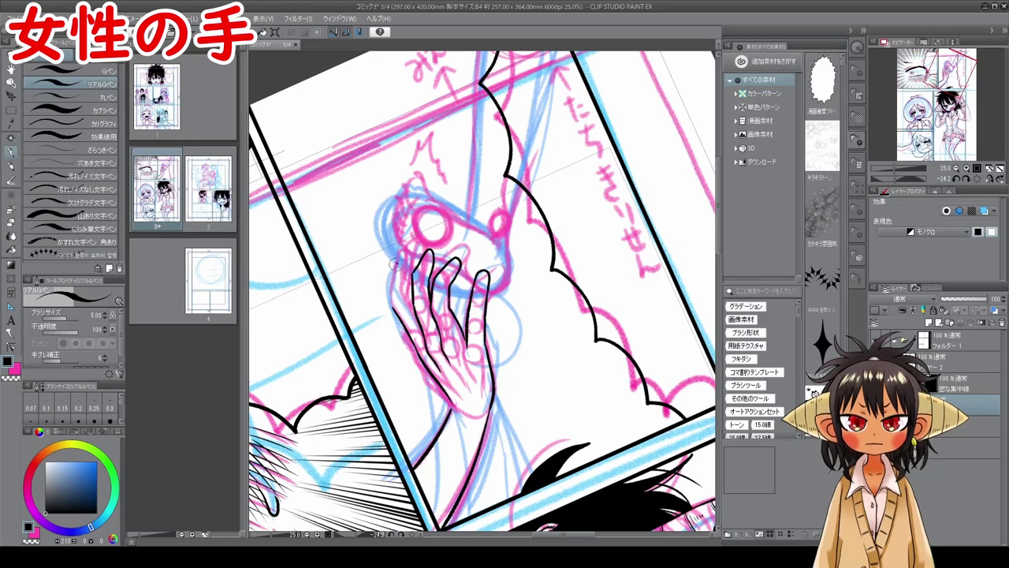
- Ink the gripping hand's outermost finger as a slim shape joining the hand's outer edge
drag(396, 264, 395, 313)
mouse_move(393, 265)
mouse_down()
mouse_move(408, 247)
mouse_move(408, 299)
mouse_move(422, 324)
mouse_up()
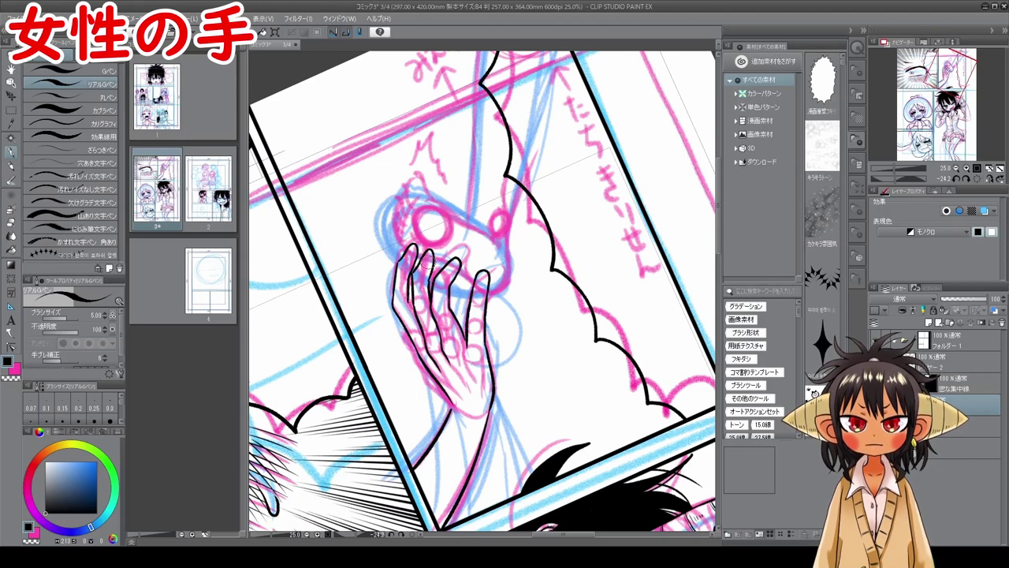
key(ctrl+z)
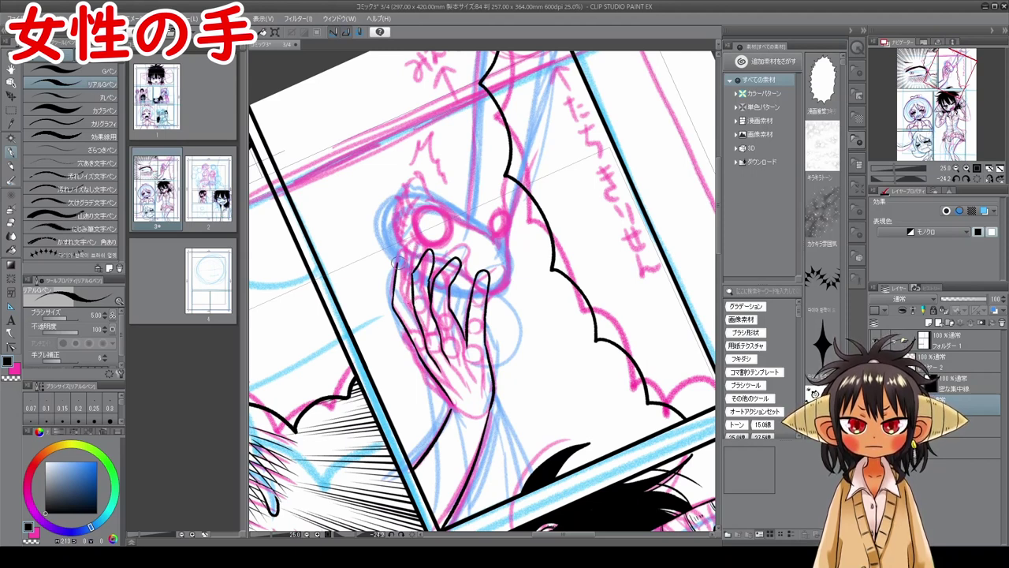
drag(398, 262, 416, 312)
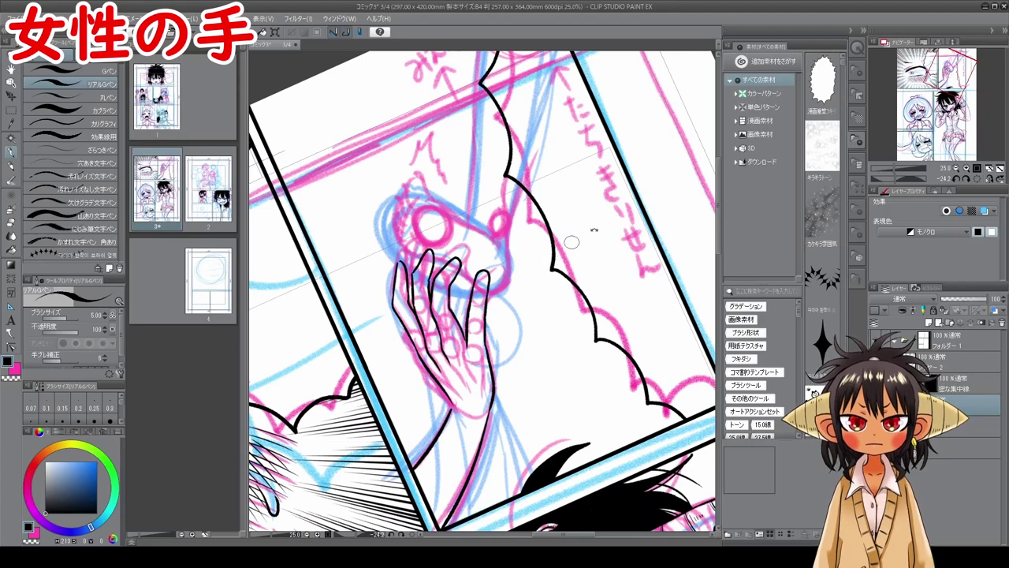
- Rotate the canvas counterclockwise and ink fingernail lines on the gripping hand's fingertips
key(shift+space)
drag(572, 242, 504, 234)
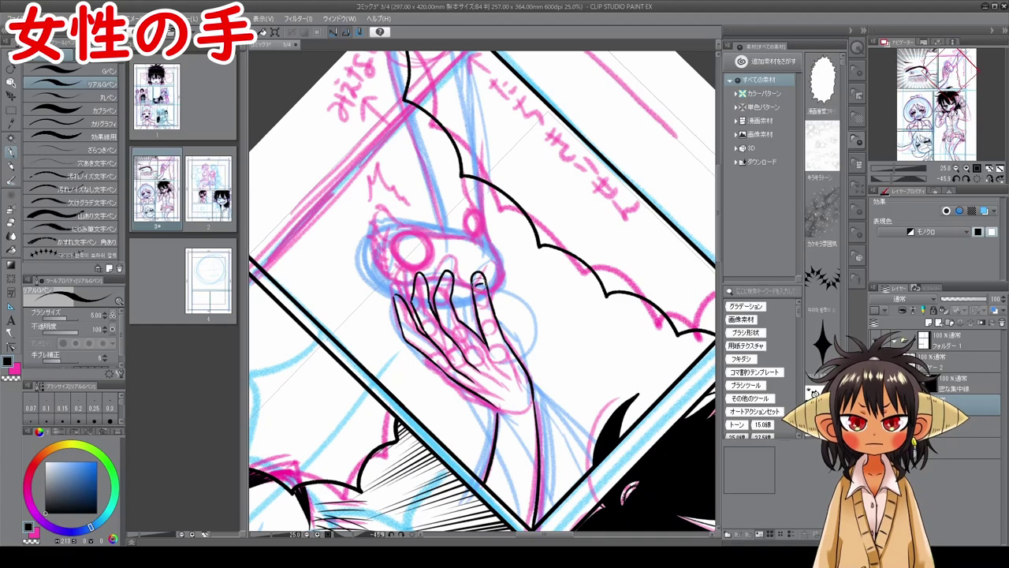
mouse_move(474, 272)
mouse_down()
mouse_move(483, 282)
mouse_move(450, 282)
mouse_up()
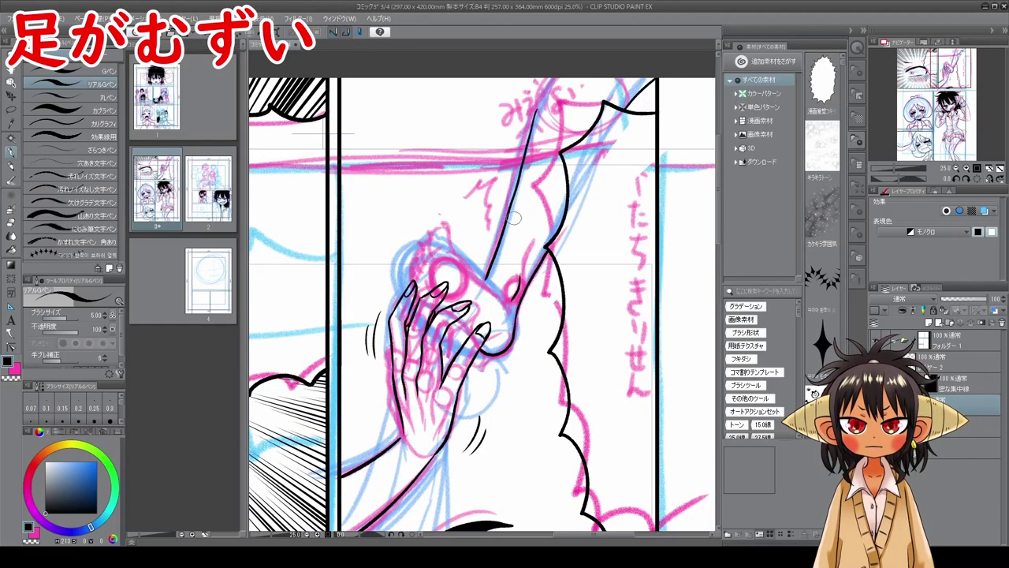
- Ink the leg's outline up to the page edge and the foot's top and toes, and save the page
drag(544, 96, 588, 57)
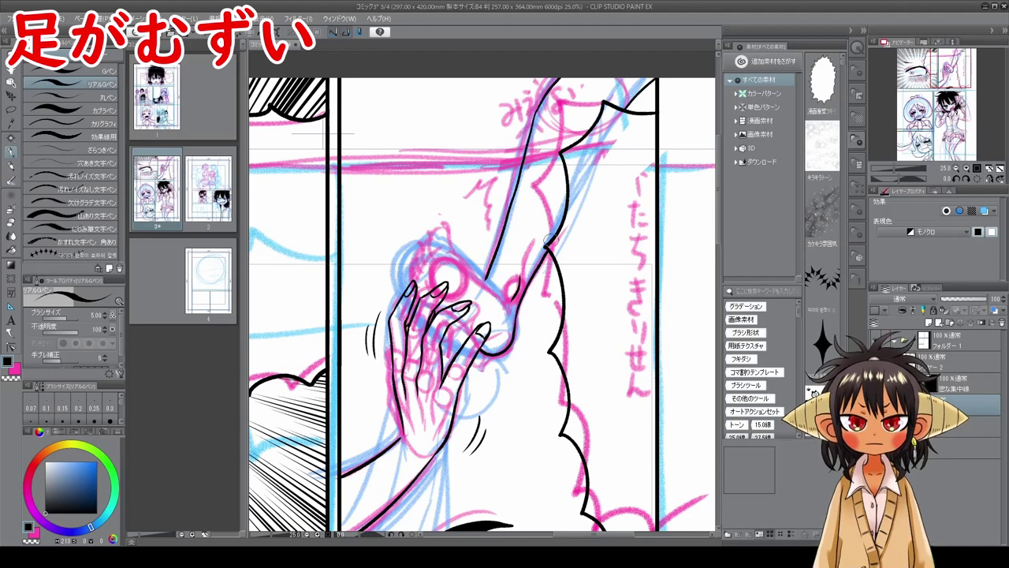
key(space)
drag(574, 318, 581, 375)
drag(460, 307, 506, 352)
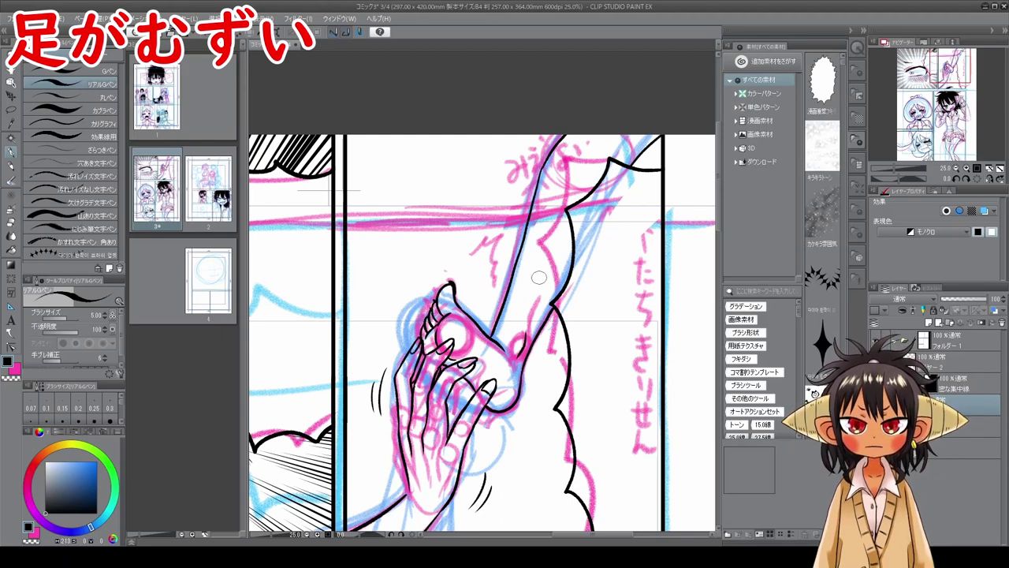
key(ctrl+0)
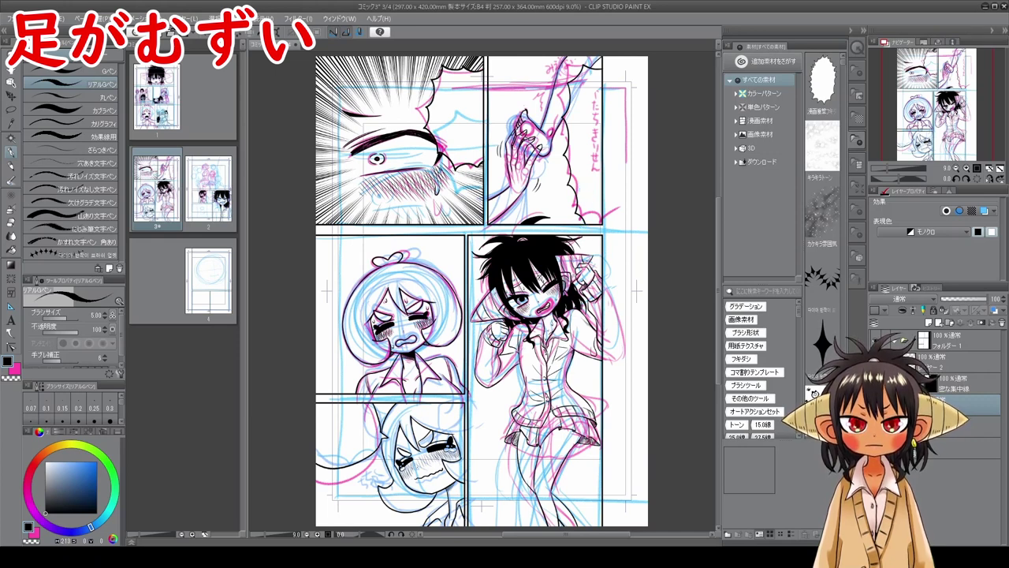
key(ctrl+s)
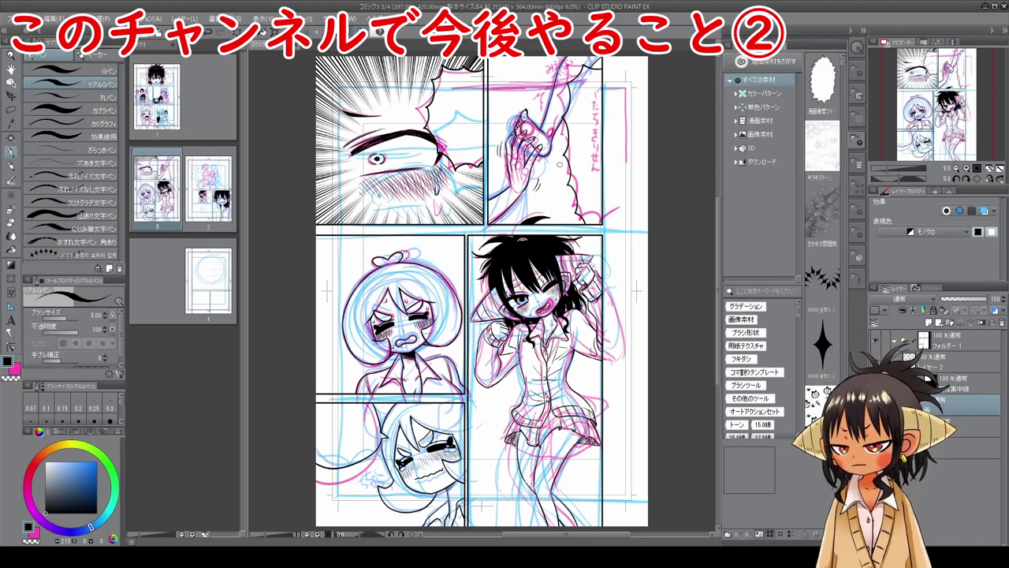
- Examine the inked hand-and-foot panel up close and alongside the page's neighbouring panels
scroll(560, 164, up, 4)
key(space)
drag(565, 237, 555, 382)
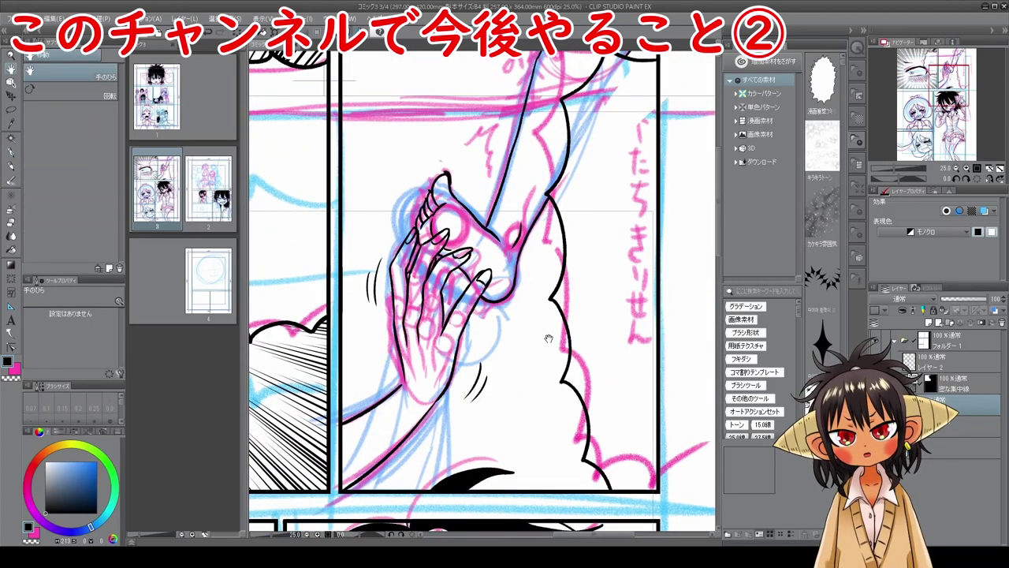
mouse_move(547, 338)
mouse_down()
mouse_move(548, 372)
mouse_move(552, 244)
mouse_move(562, 320)
mouse_move(536, 394)
mouse_move(549, 321)
mouse_move(547, 333)
mouse_up()
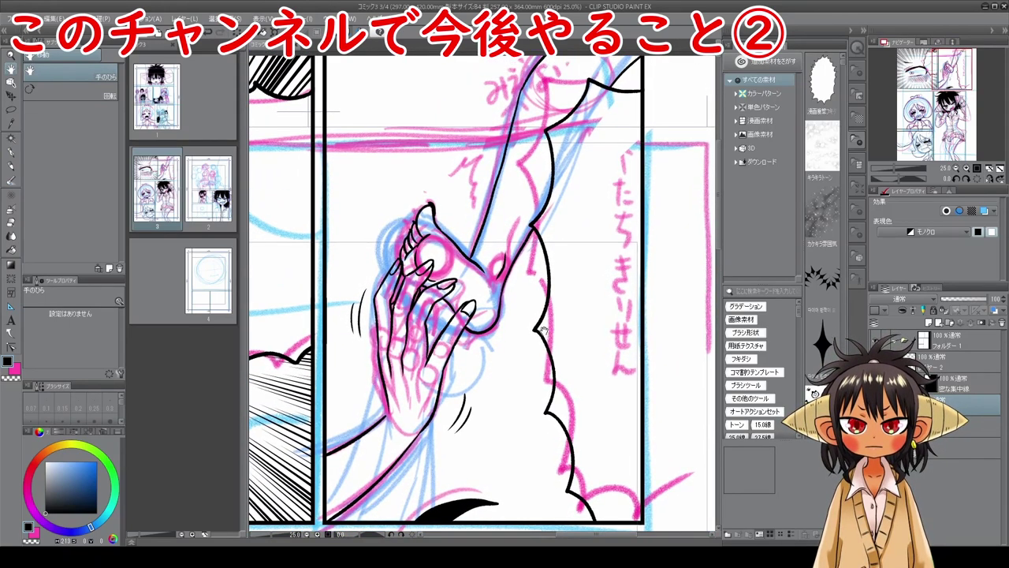
scroll(546, 324, down, 2)
drag(548, 299, 563, 235)
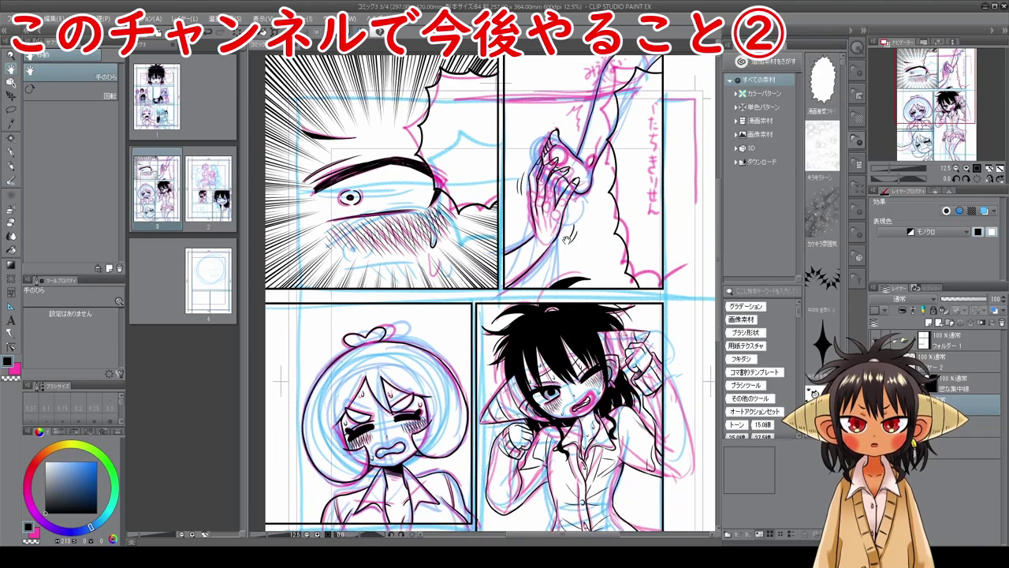
drag(566, 293, 560, 167)
mouse_move(559, 272)
mouse_down()
mouse_move(578, 201)
mouse_move(561, 270)
mouse_up()
drag(541, 202, 540, 403)
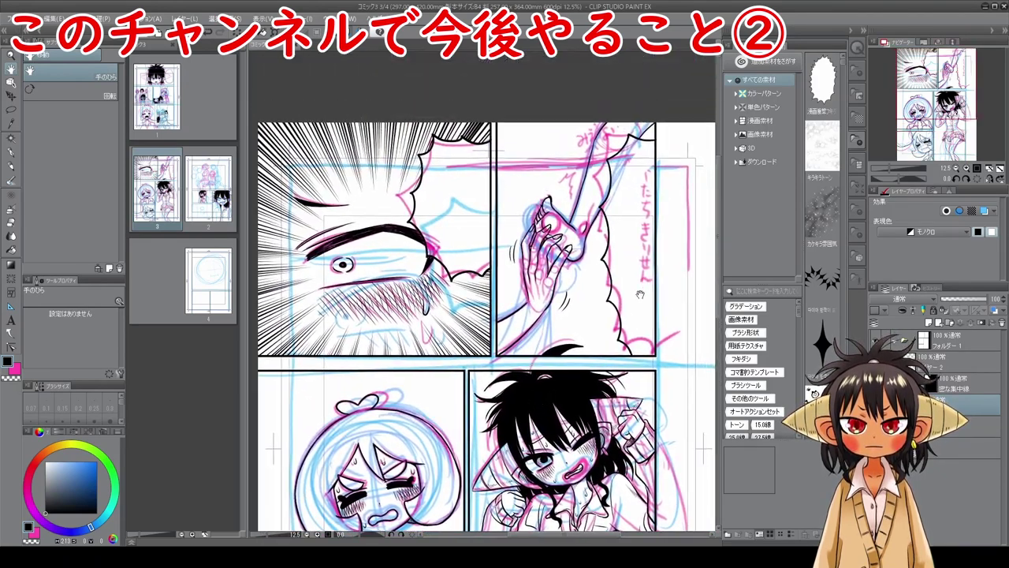
drag(630, 298, 627, 254)
- Ink a jagged impact mark just above the foot's big toe with the real G-pen (リアルGペン)
key(p)
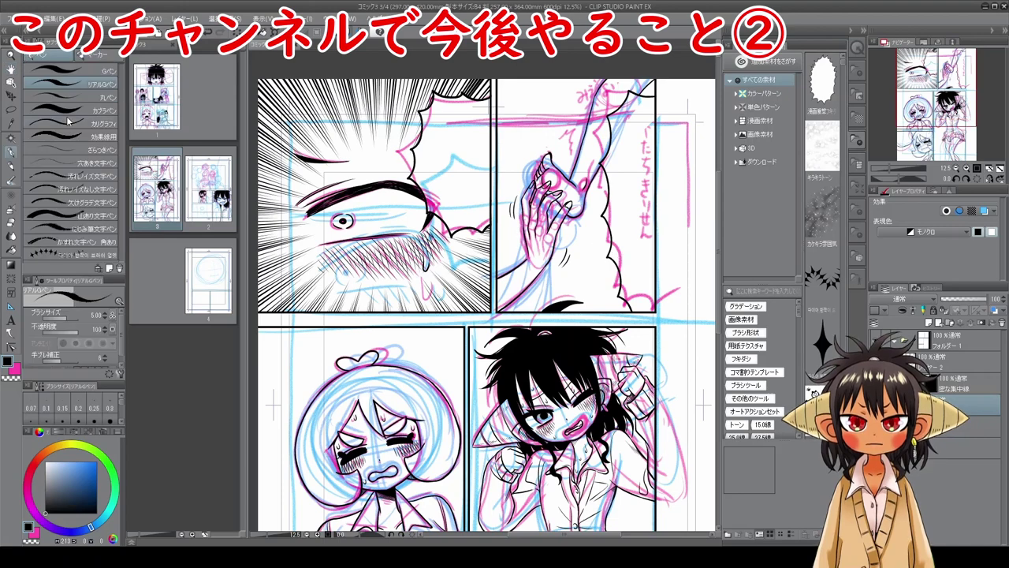
scroll(555, 152, up, 3)
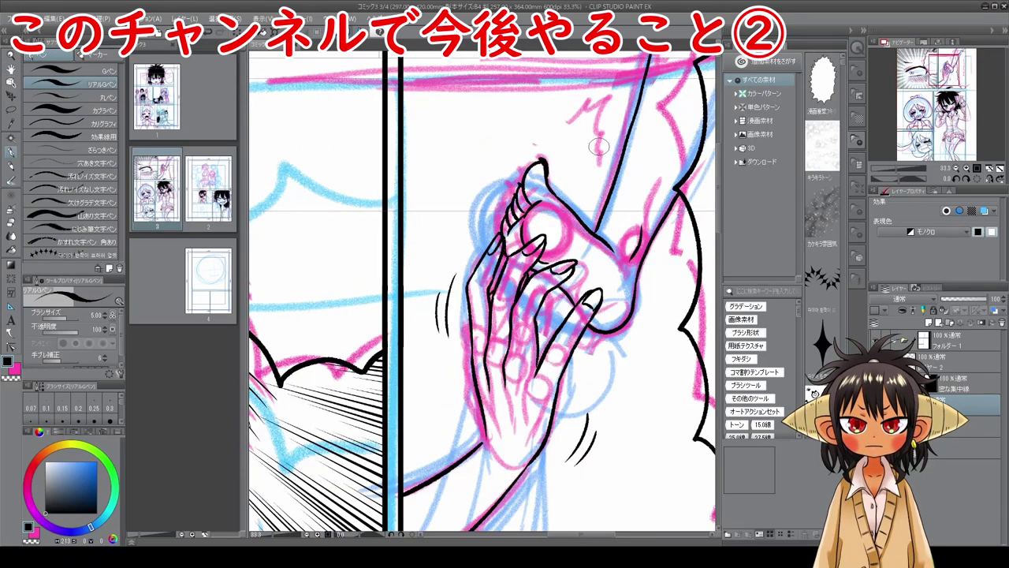
drag(576, 192, 544, 257)
mouse_move(487, 226)
mouse_down()
mouse_move(502, 172)
mouse_move(513, 206)
mouse_move(532, 191)
mouse_move(525, 233)
mouse_up()
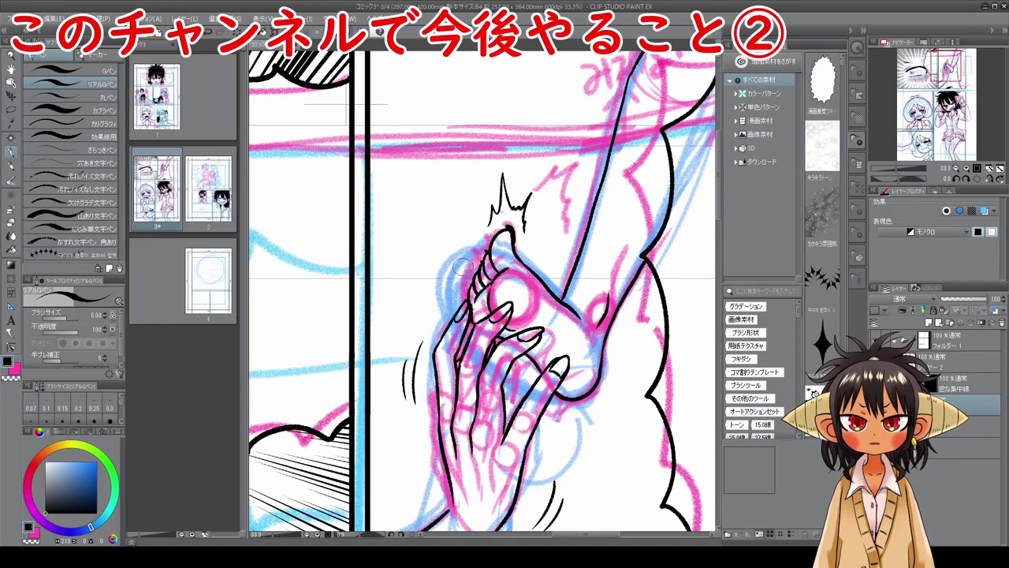
mouse_move(473, 261)
mouse_down()
mouse_move(435, 306)
mouse_move(449, 294)
mouse_up()
key(ctrl+z)
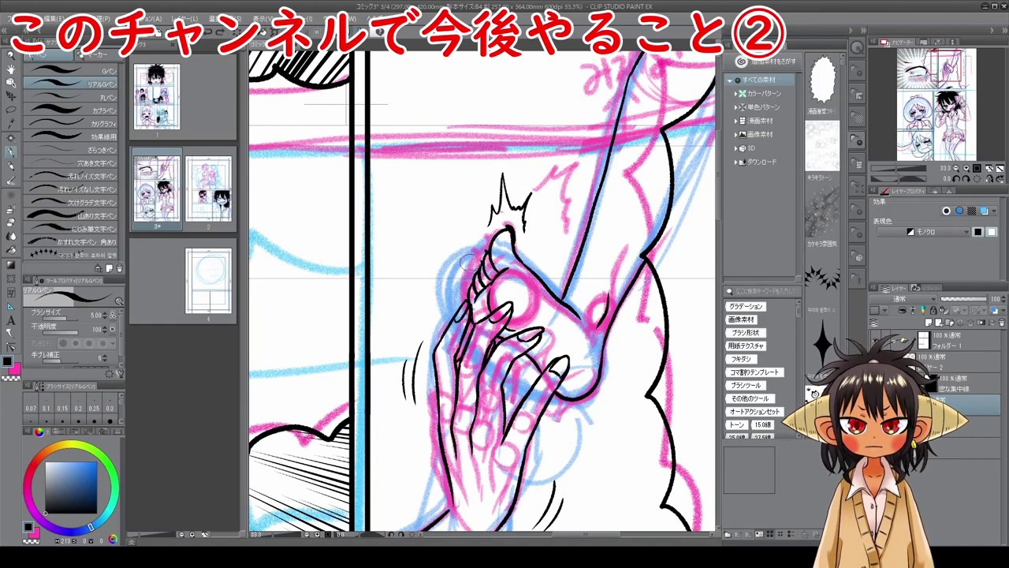
- Ink more jagged impact marks beside the toes, below the heel and behind the ankle, and save the page
key(r)
mouse_move(509, 238)
mouse_down()
mouse_move(473, 232)
mouse_move(437, 253)
mouse_up()
key(p)
mouse_move(456, 301)
mouse_down()
mouse_move(470, 314)
mouse_move(452, 331)
mouse_move(462, 356)
mouse_move(482, 334)
mouse_move(505, 386)
mouse_move(520, 436)
mouse_move(508, 465)
mouse_move(522, 490)
mouse_move(554, 456)
mouse_up()
key(r)
key(p)
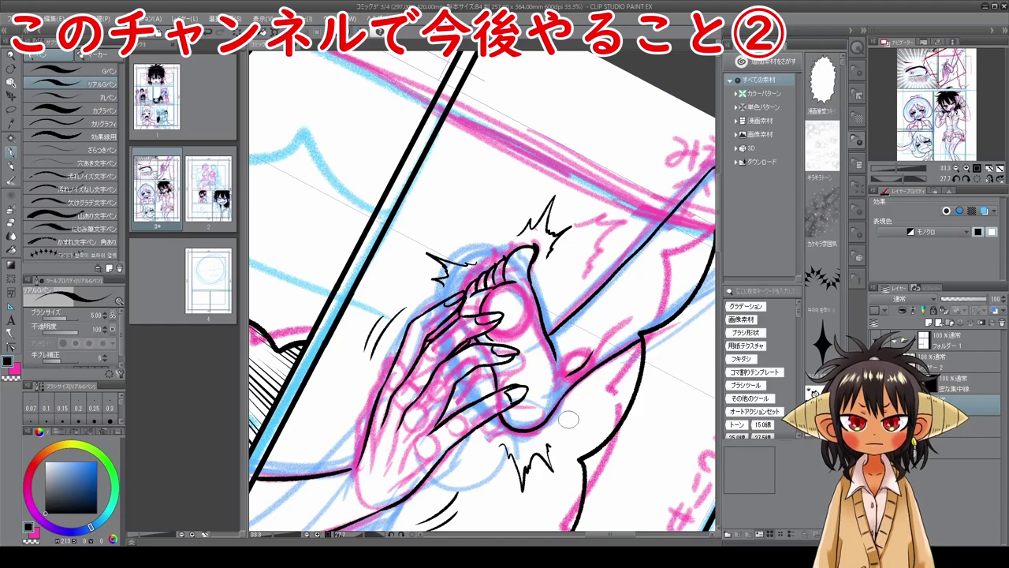
drag(590, 395, 617, 379)
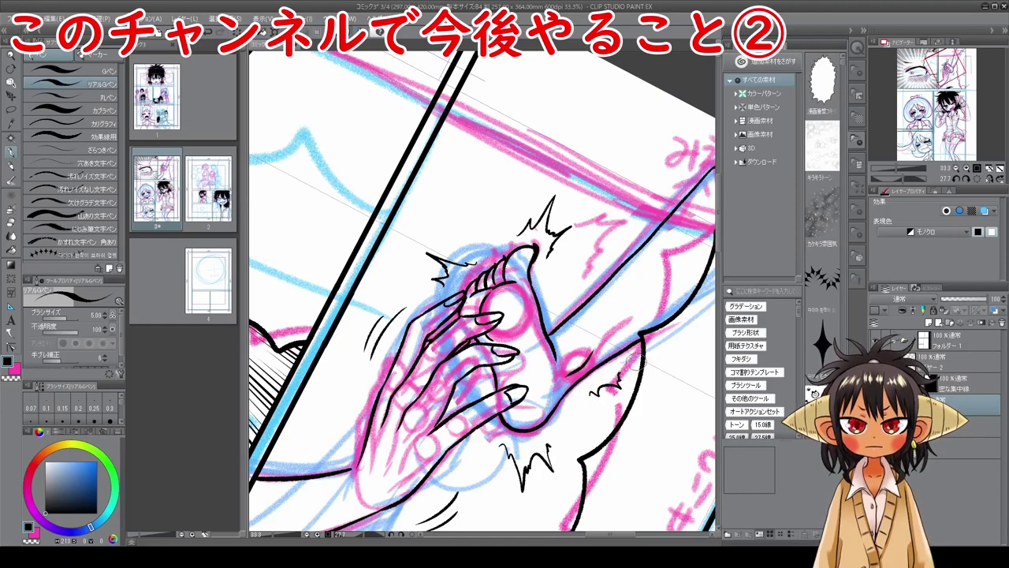
key(ctrl+0)
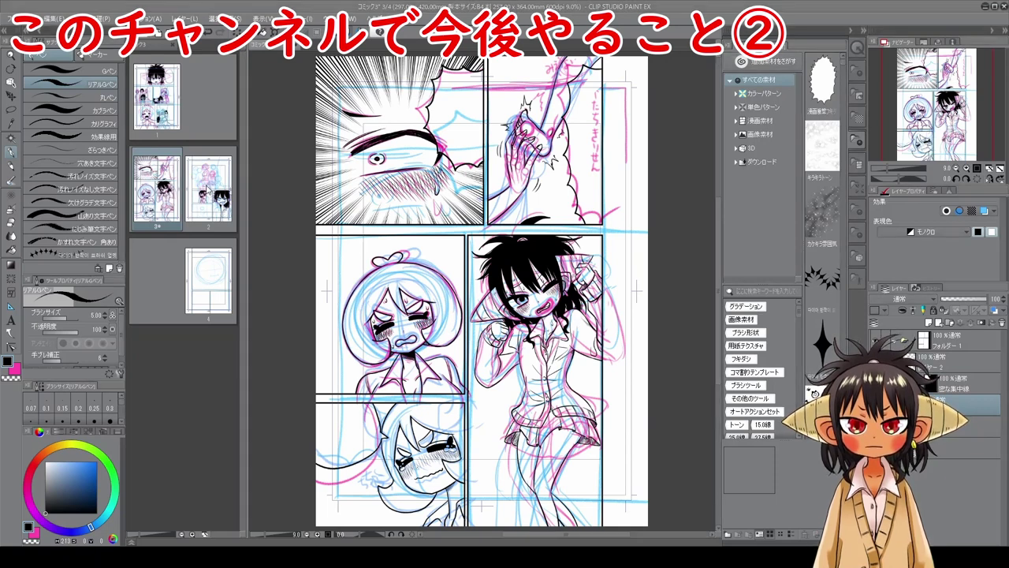
key(ctrl+s)
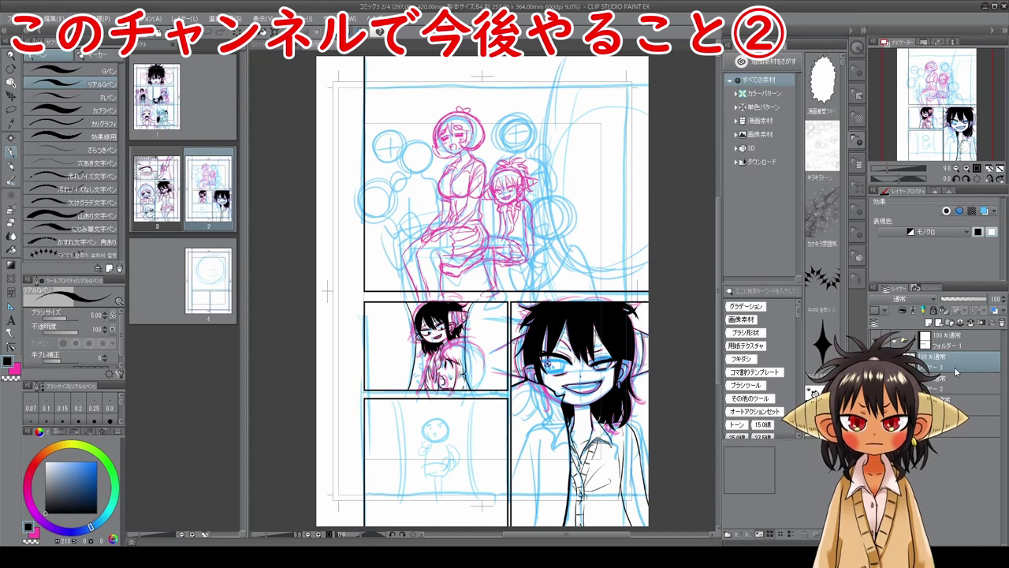
- Ink the large jagged speech balloon beside the seated characters in page 2's upper panel with the real G-pen (リアルGペン), and save the page
click(875, 362)
click(875, 362)
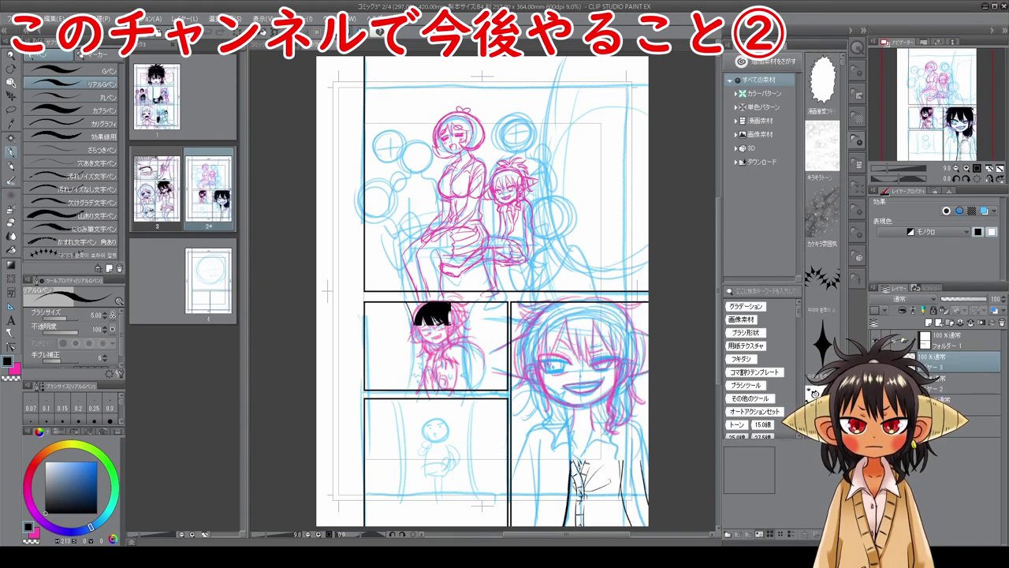
key(space)
drag(566, 345, 514, 409)
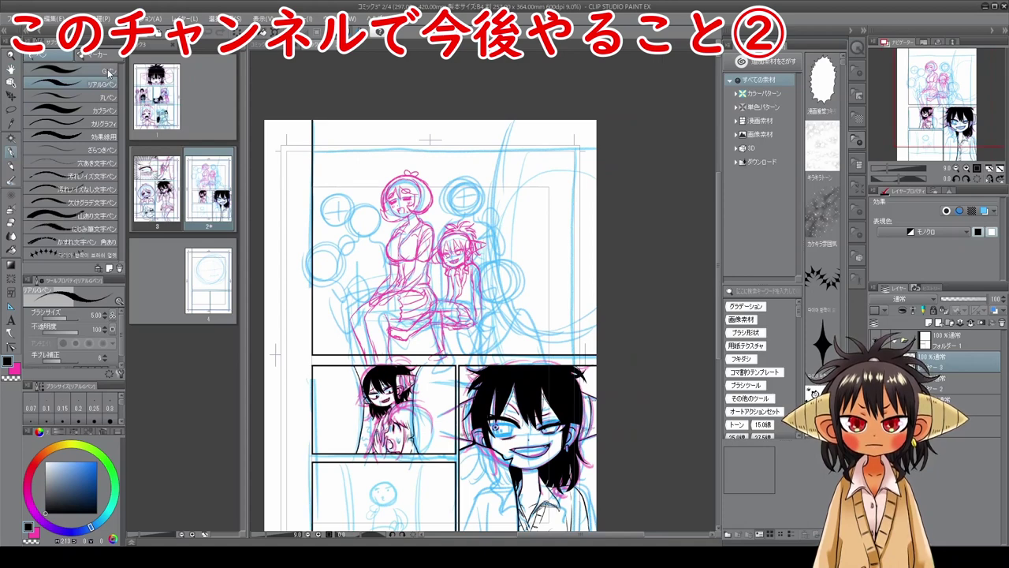
click(109, 72)
click(106, 83)
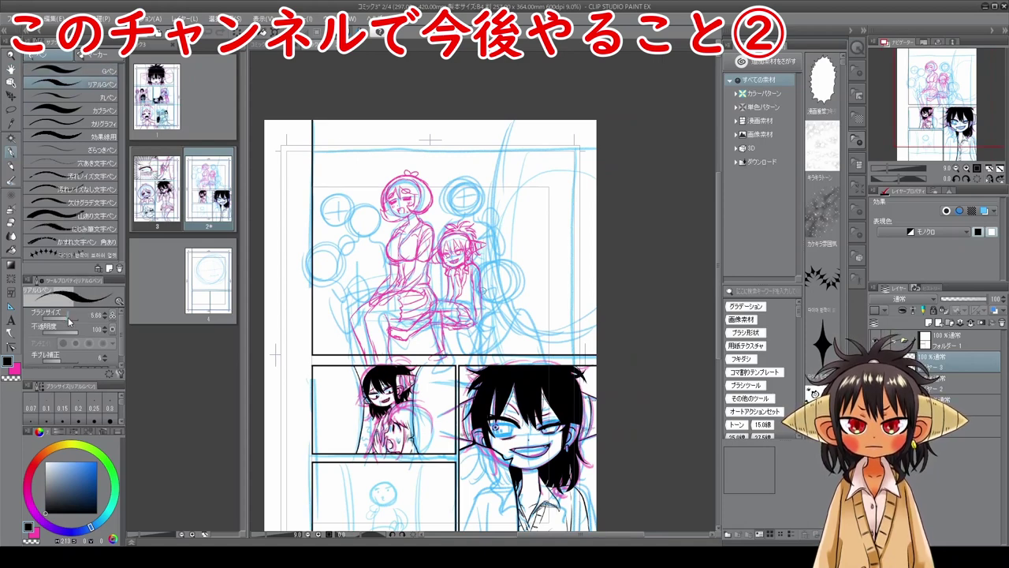
drag(510, 119, 500, 163)
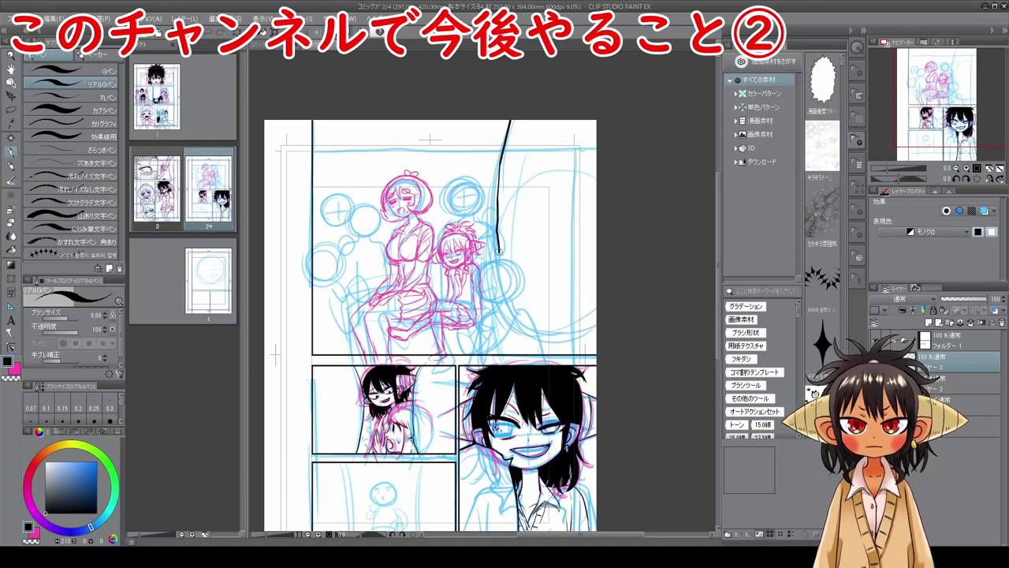
key(ctrl+z)
drag(511, 119, 494, 163)
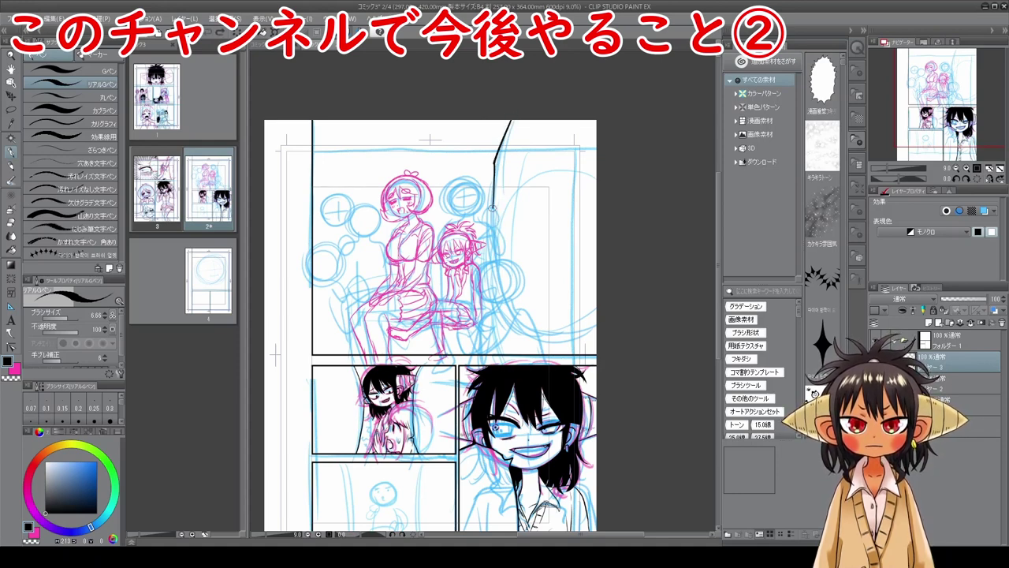
mouse_move(494, 273)
mouse_down()
mouse_move(533, 333)
mouse_move(570, 344)
mouse_move(600, 320)
mouse_up()
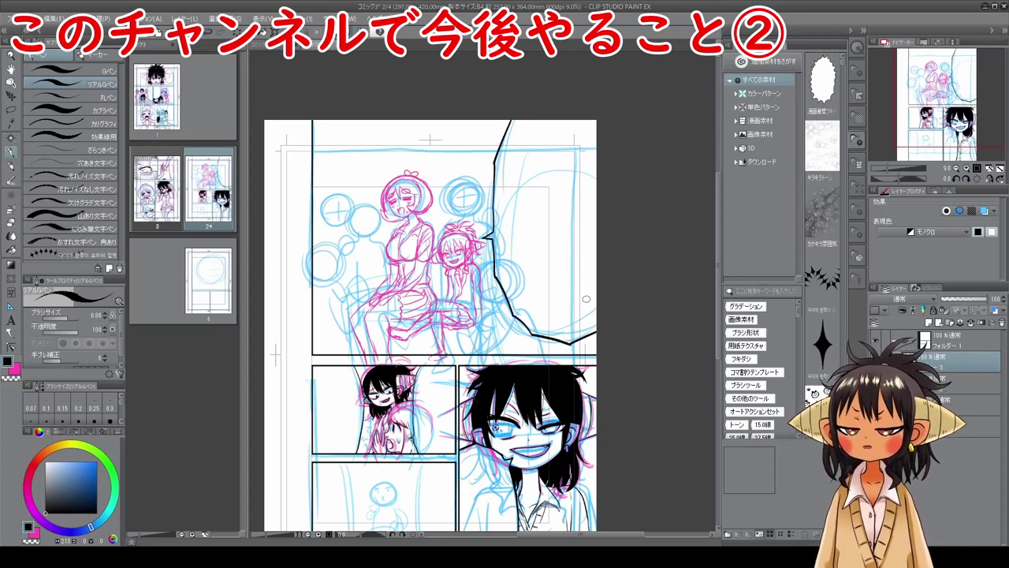
key(ctrl+s)
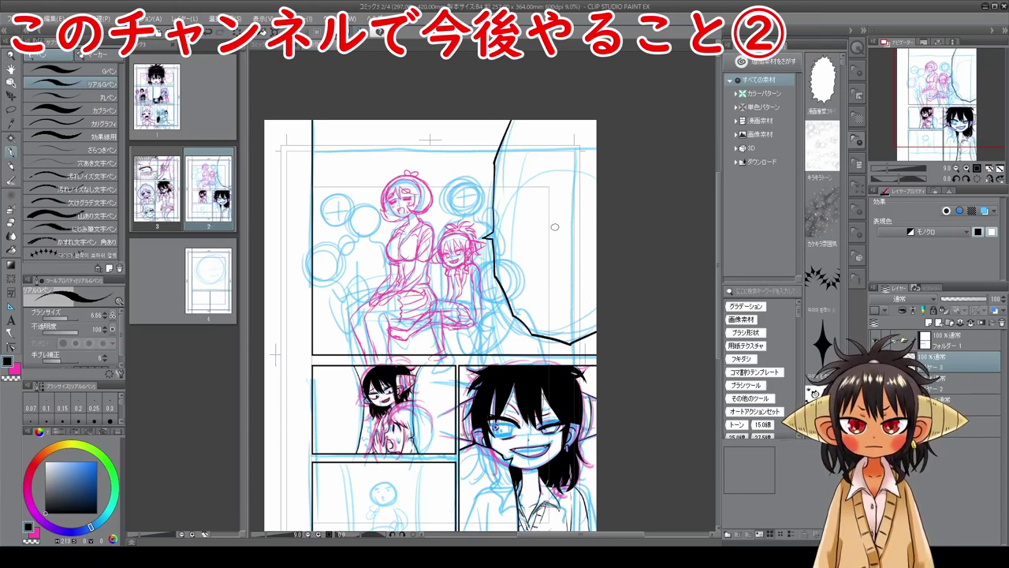
- Ink the seated pointy-eared character's jawline, nose and toothy grin with the real G-pen at a smaller brush size
key(h)
drag(591, 277, 638, 324)
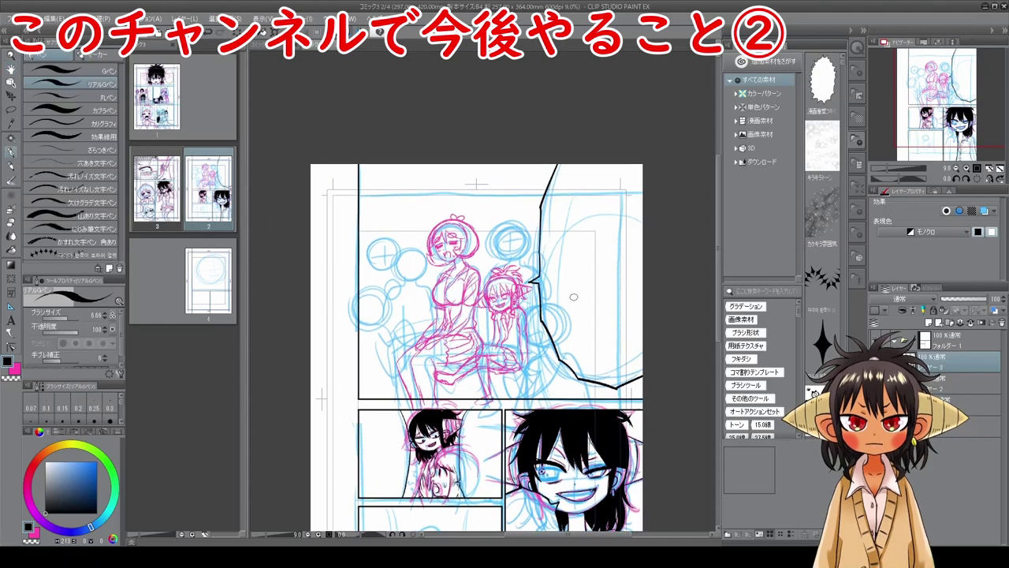
scroll(571, 301, up, 1)
scroll(565, 313, up, 3)
key(h)
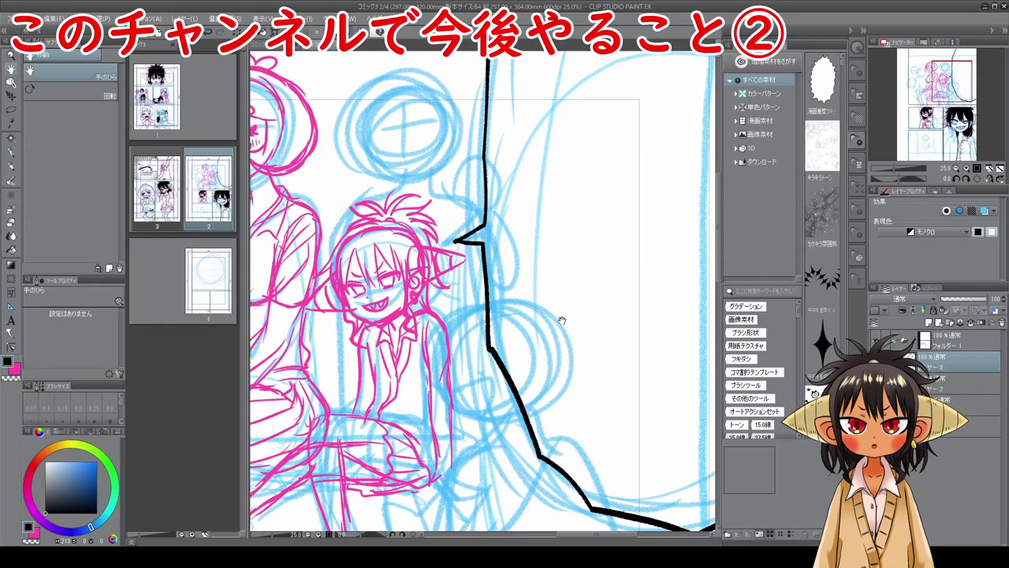
drag(559, 315, 619, 337)
key(p)
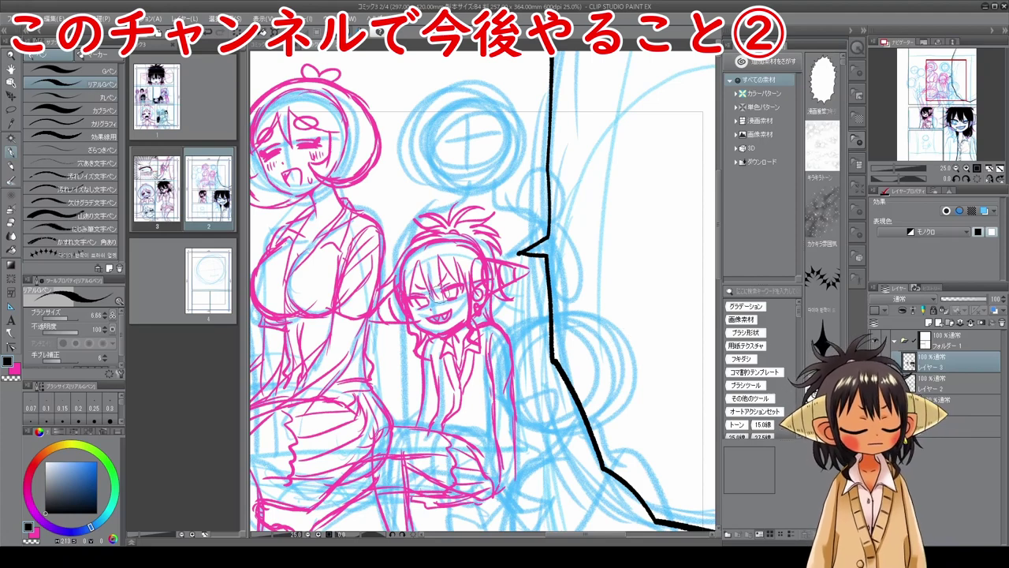
click(68, 320)
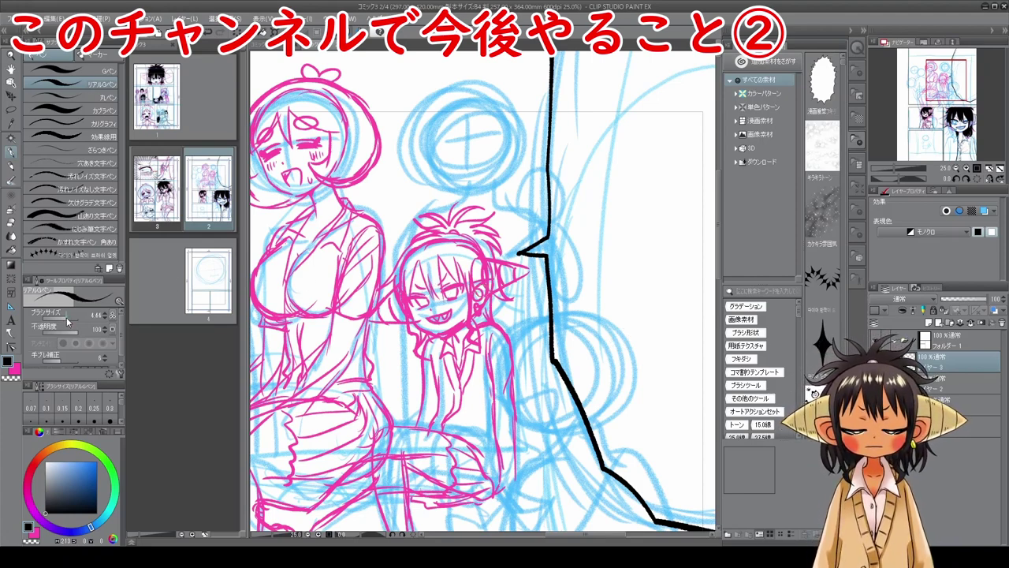
click(66, 321)
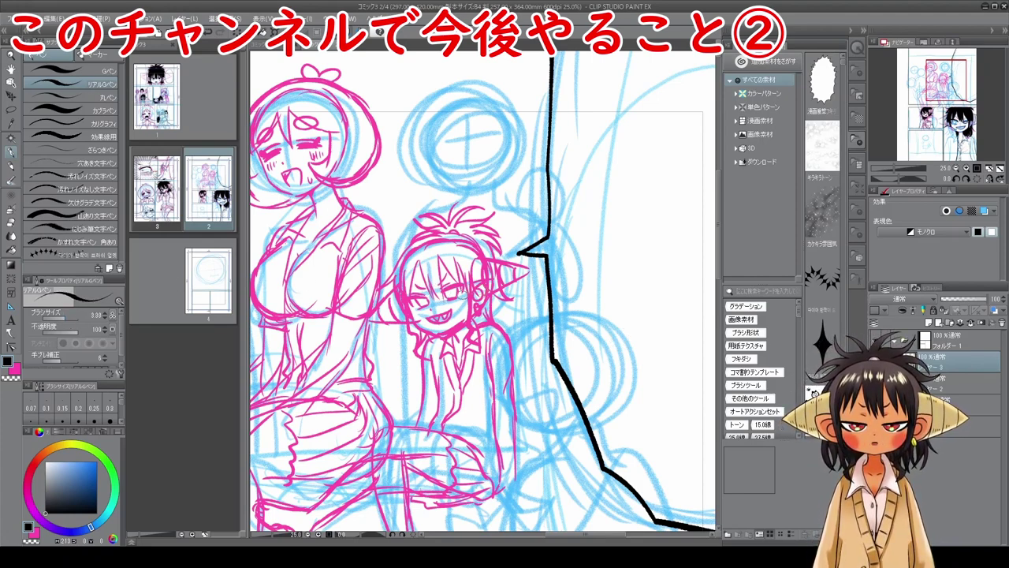
scroll(464, 294, up, 1)
key(space)
drag(447, 291, 450, 328)
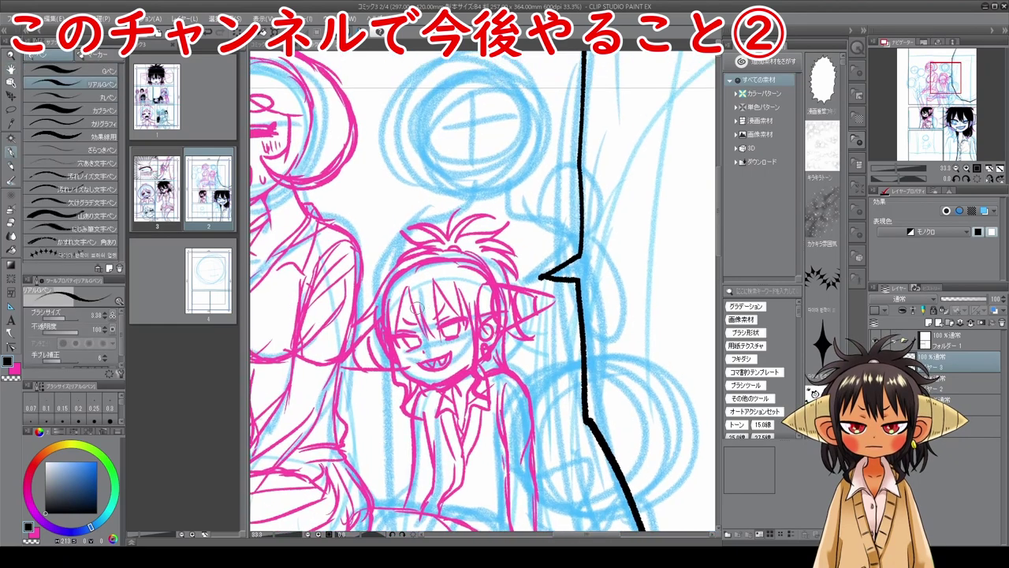
scroll(415, 305, up, 1)
drag(378, 371, 398, 400)
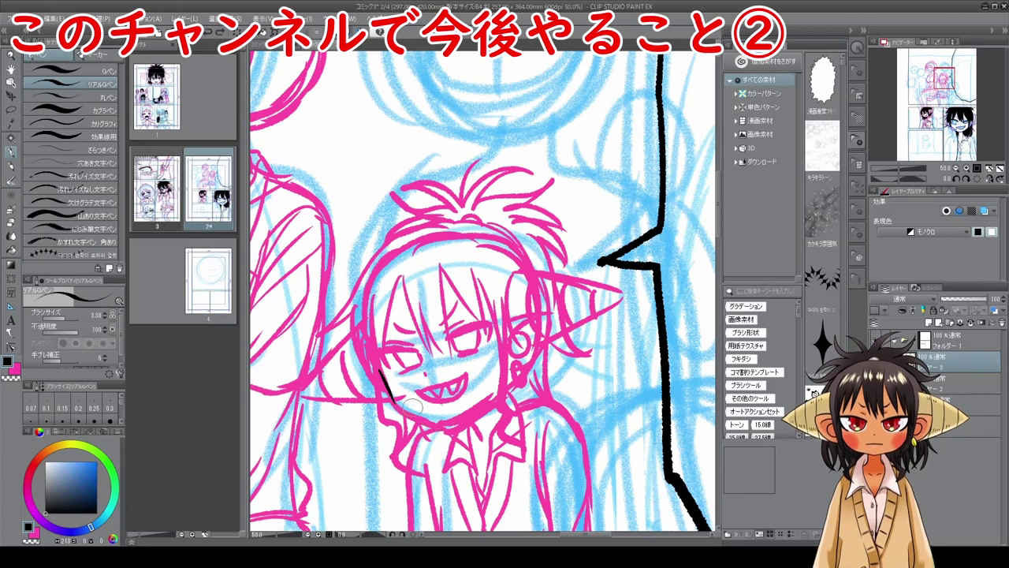
mouse_move(388, 392)
mouse_down()
mouse_move(441, 422)
mouse_move(495, 395)
mouse_up()
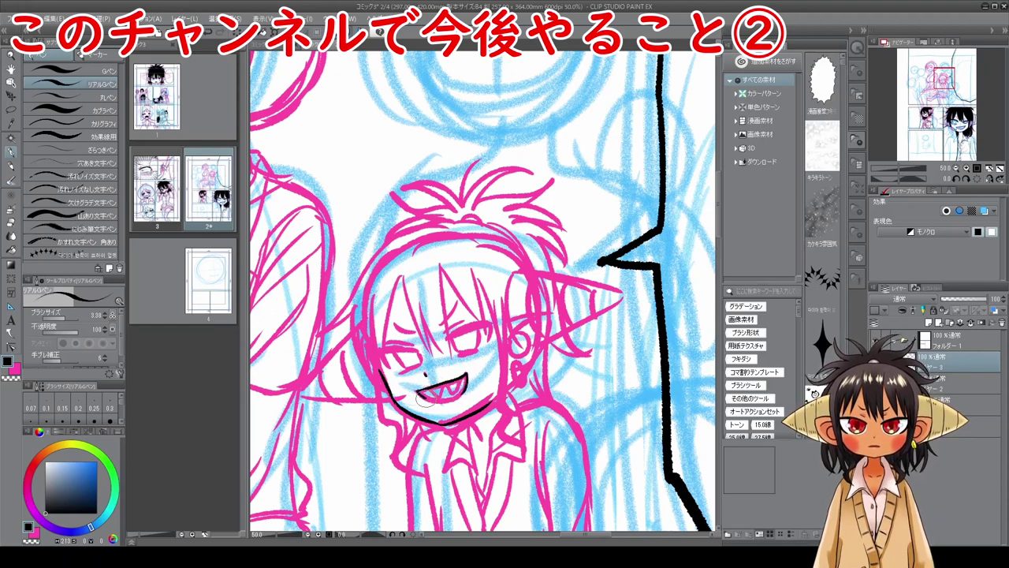
mouse_move(418, 396)
mouse_down()
mouse_move(469, 390)
mouse_move(427, 399)
mouse_move(443, 385)
mouse_up()
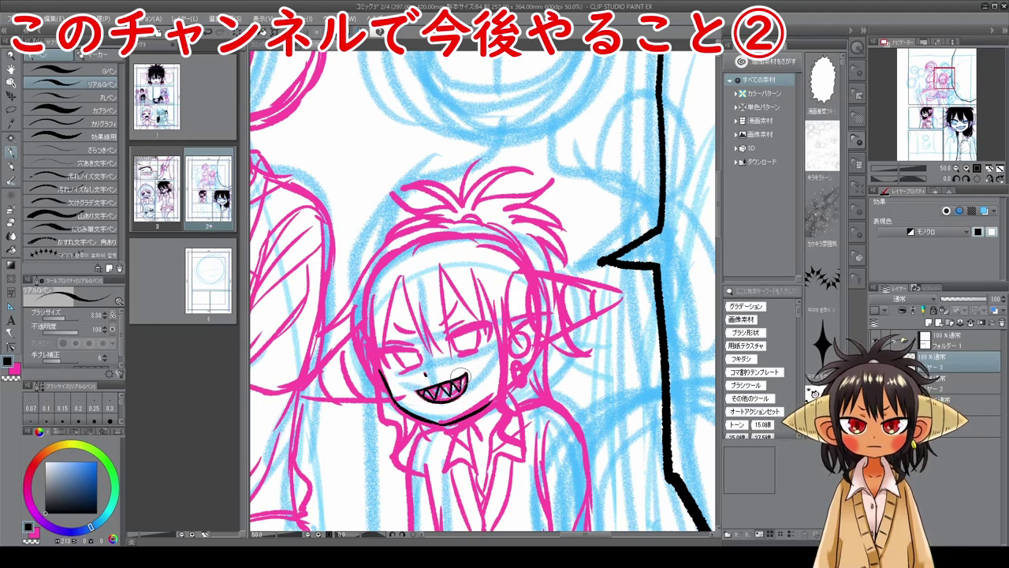
- Ink the thick upper lash lines of both of the pointy-eared character's eyes on a rotated canvas
key(shift+space)
drag(562, 298, 477, 212)
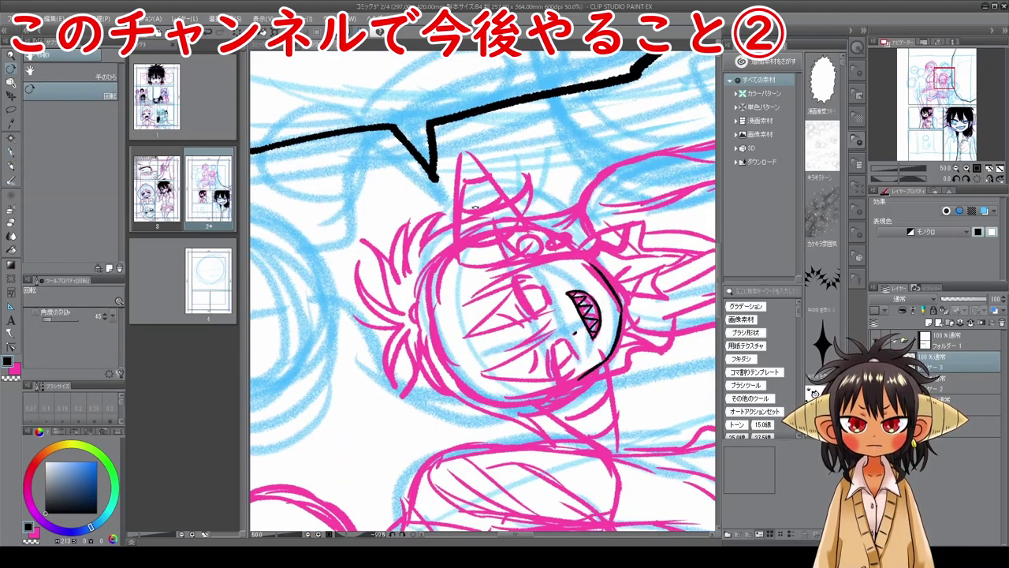
key(space)
drag(585, 298, 561, 368)
key(p)
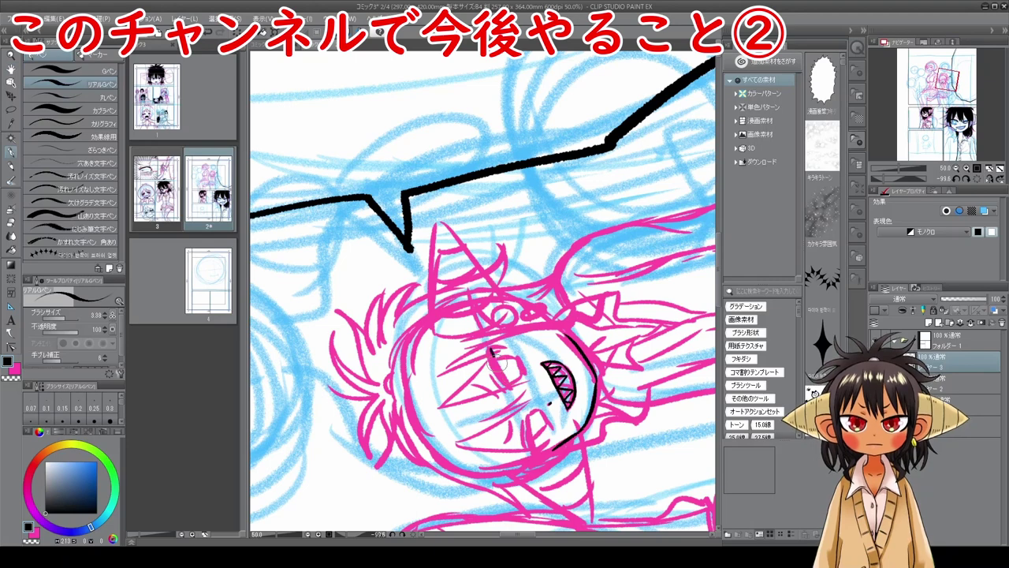
drag(497, 363, 533, 453)
key(shift+space)
drag(528, 418, 534, 454)
- Extend and thicken the lash lines at the outer corners of both eyes
key(shift+space)
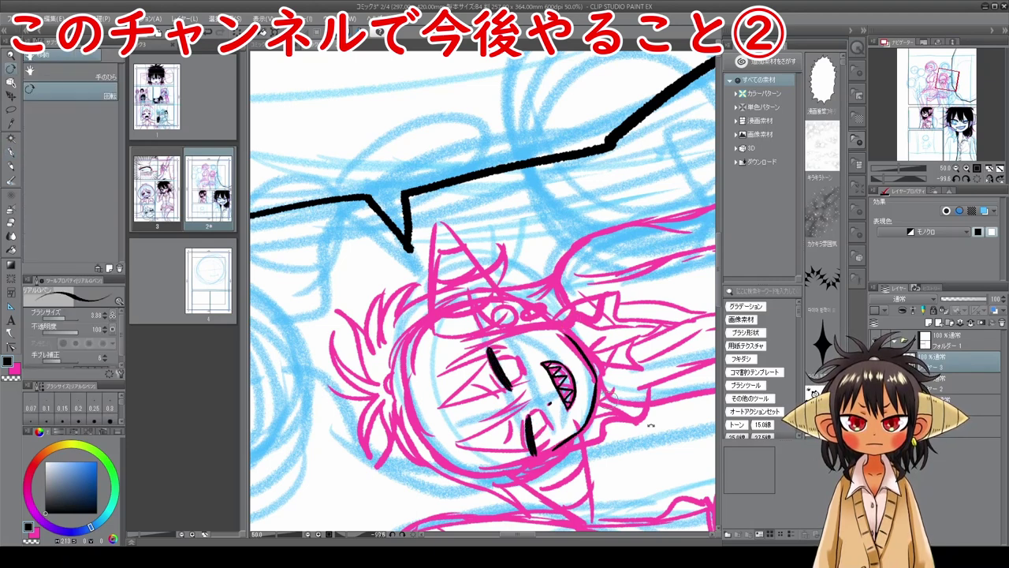
mouse_move(651, 425)
mouse_down()
mouse_move(503, 511)
mouse_move(473, 510)
mouse_up()
drag(443, 338, 463, 351)
key(r)
drag(473, 392, 405, 354)
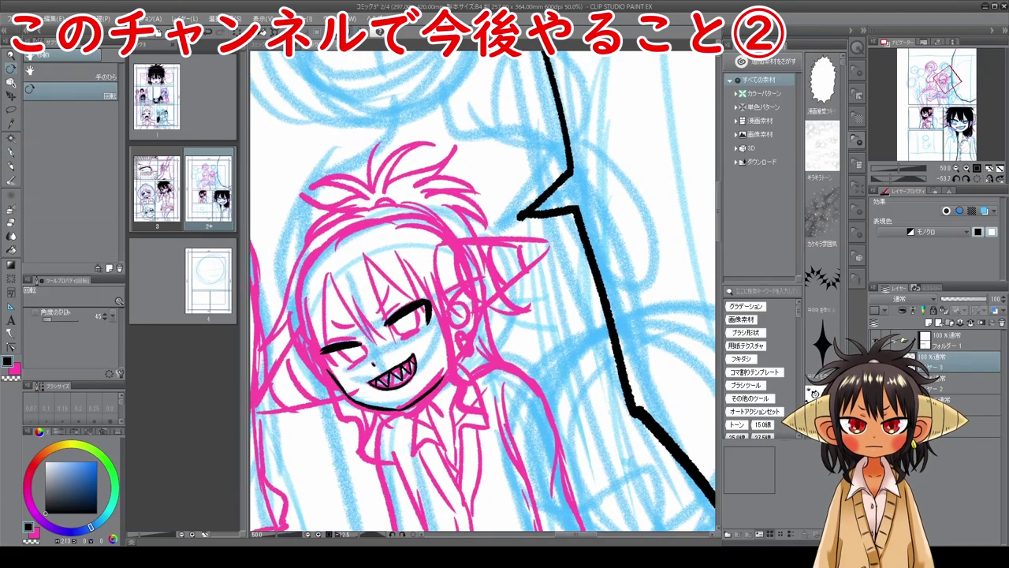
key(p)
drag(324, 355, 337, 368)
drag(400, 317, 418, 304)
- Ink the slanted eyebrows above both eyes of the pointy-eared character
key(r)
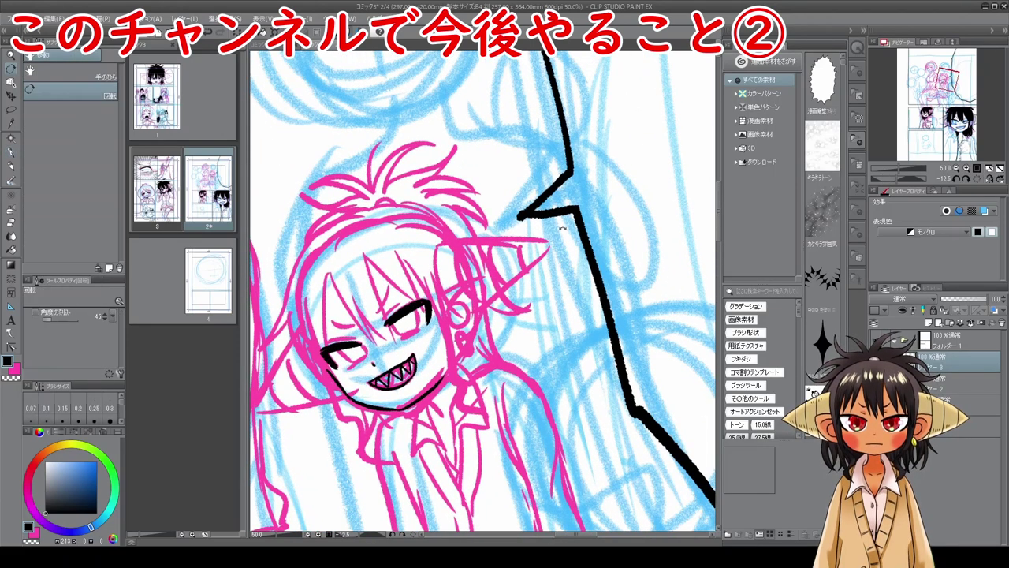
drag(406, 347, 503, 383)
key(p)
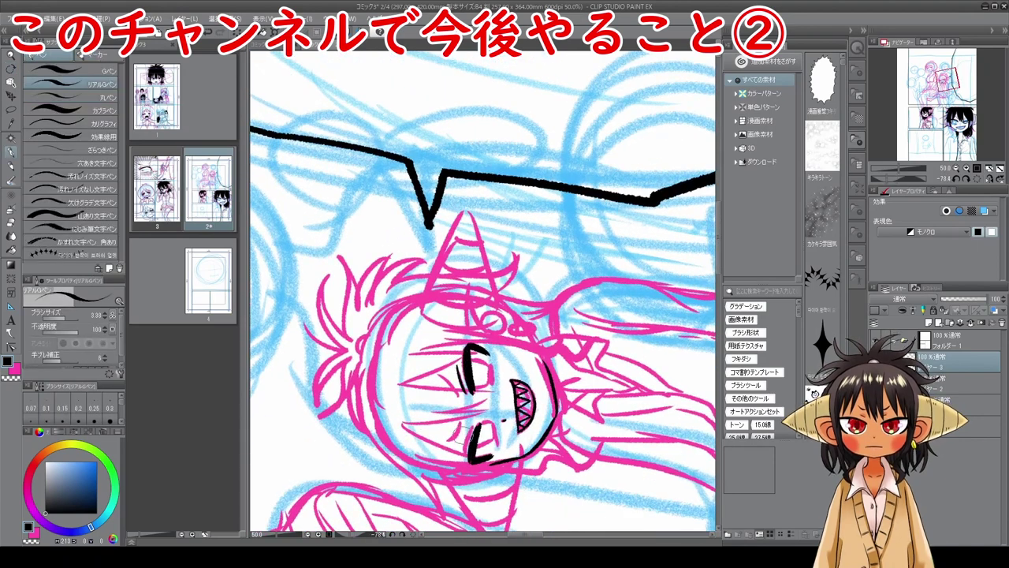
mouse_move(472, 422)
mouse_down()
mouse_move(466, 454)
mouse_move(450, 441)
mouse_up()
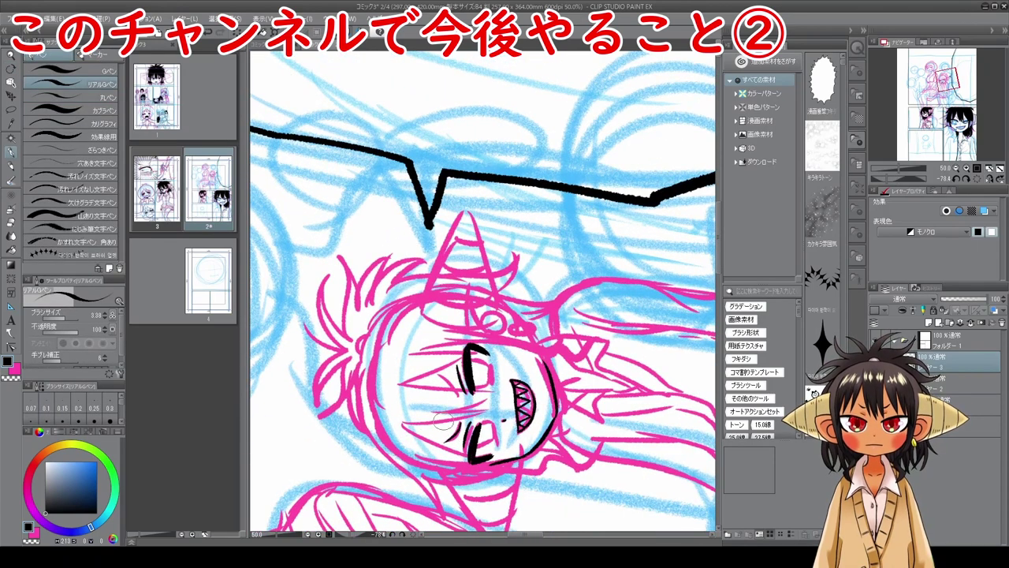
drag(463, 394, 444, 377)
- Finish inking the eyes, and ink the inner ear with its hanging earring
key(r)
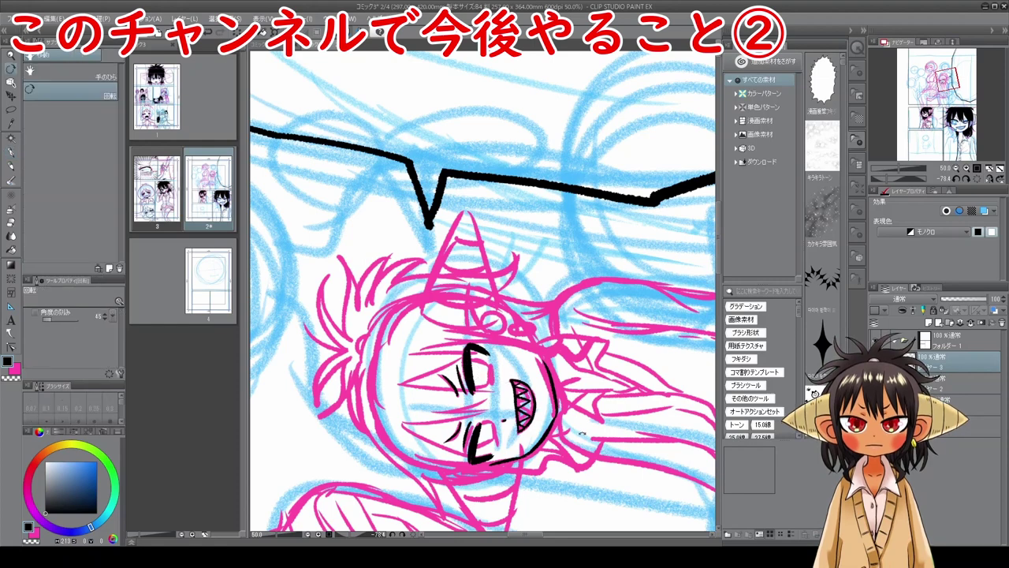
mouse_move(581, 430)
mouse_down()
mouse_move(443, 477)
mouse_move(366, 441)
mouse_up()
key(space)
drag(458, 458, 482, 507)
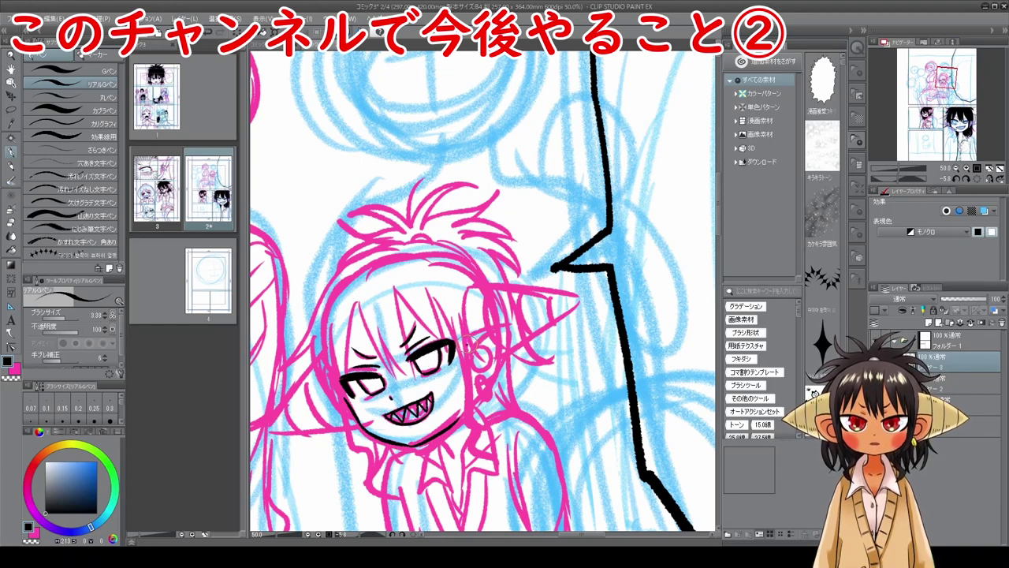
mouse_move(472, 347)
mouse_down()
mouse_move(501, 371)
mouse_move(487, 385)
mouse_move(477, 376)
mouse_move(488, 400)
mouse_up()
mouse_move(470, 357)
mouse_down()
mouse_move(492, 354)
mouse_move(477, 375)
mouse_up()
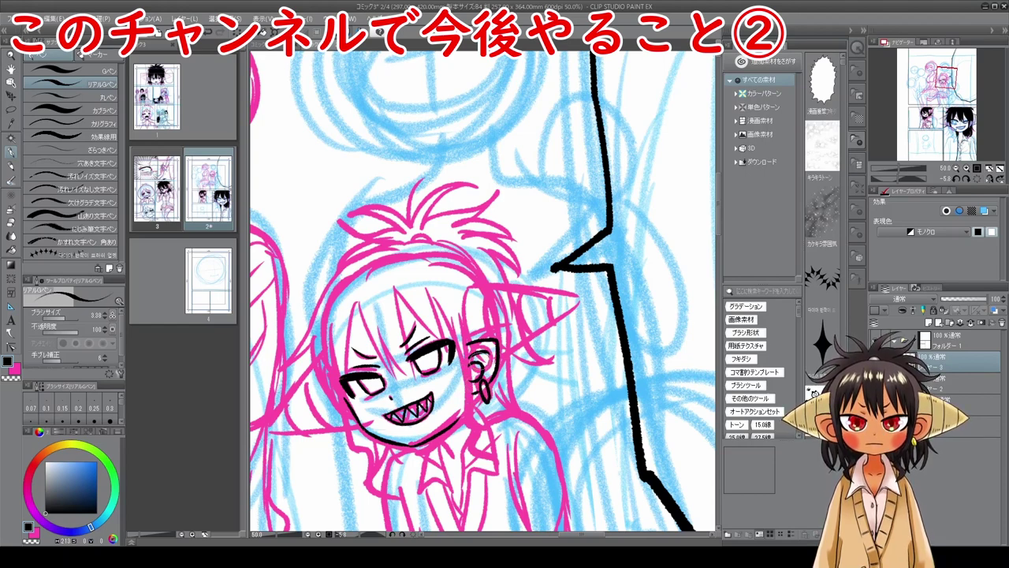
- Ink the pointed bangs falling between the eyes, redoing the strokes that do not fit
mouse_move(356, 301)
mouse_down()
mouse_move(393, 374)
mouse_move(386, 347)
mouse_move(412, 378)
mouse_up()
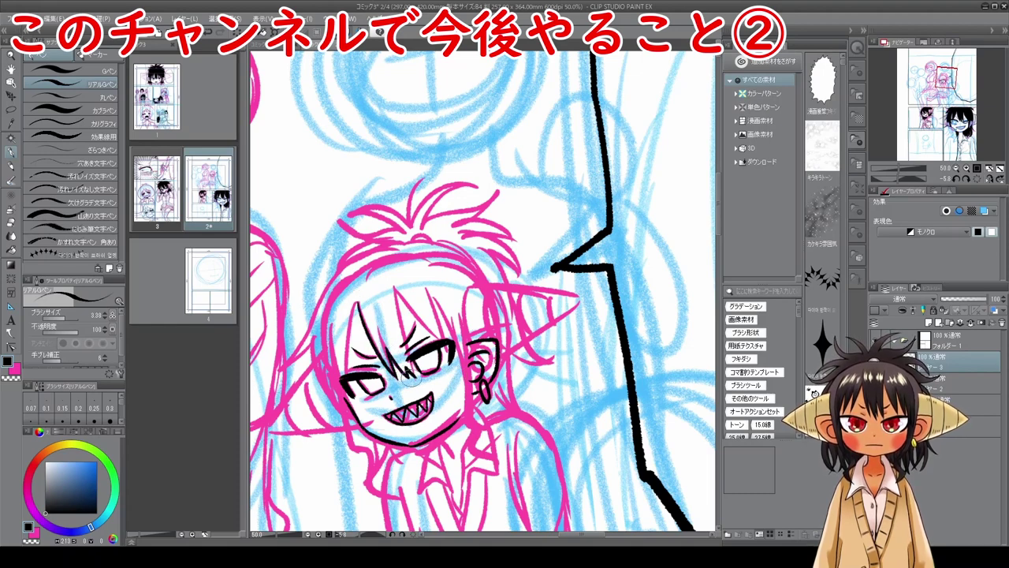
drag(394, 286, 414, 375)
key(ctrl+z)
key(ctrl+z)
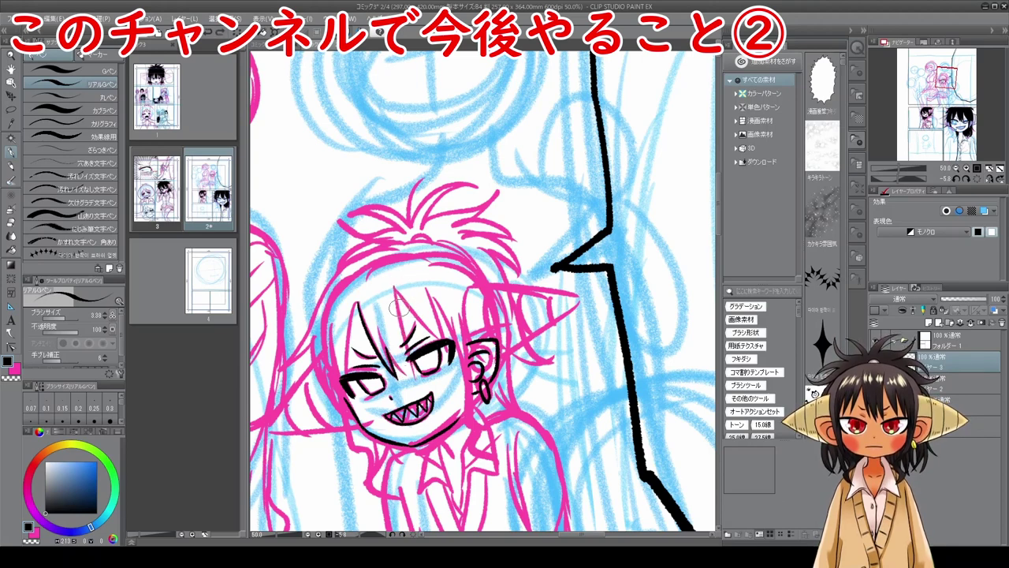
drag(387, 349, 409, 368)
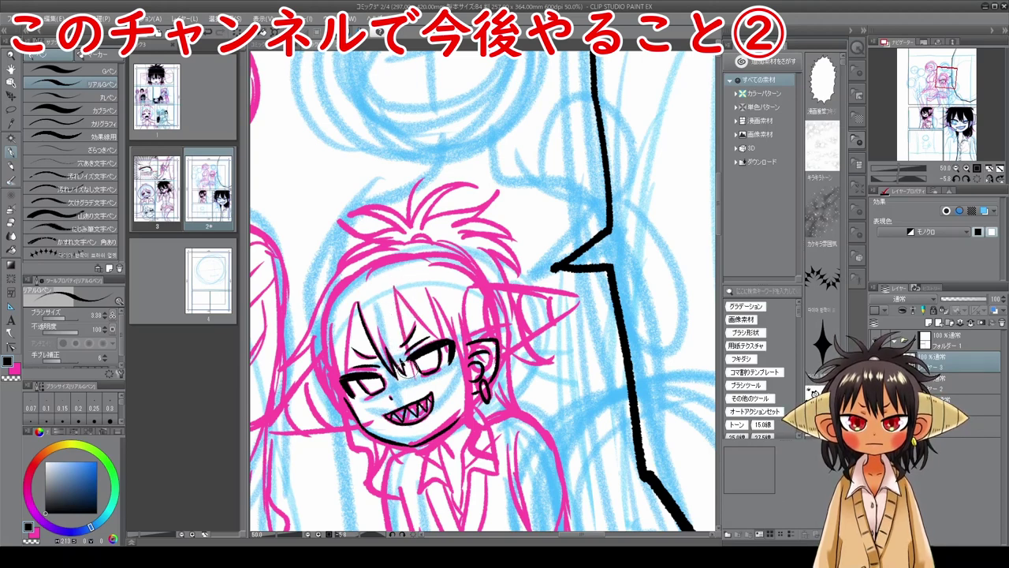
drag(395, 288, 411, 373)
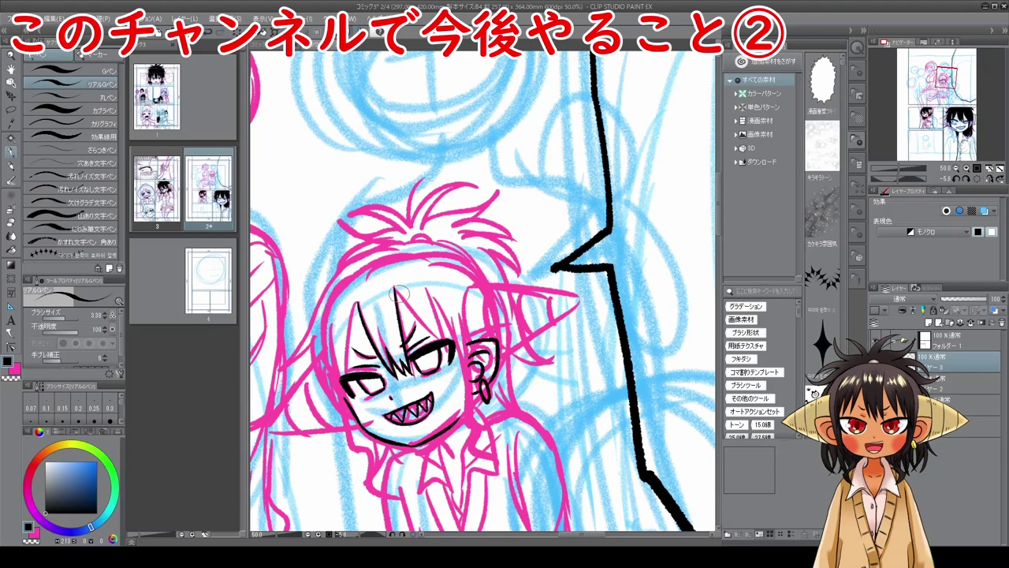
drag(397, 289, 433, 340)
mouse_move(418, 284)
mouse_down()
mouse_move(448, 359)
mouse_move(428, 294)
mouse_up()
key(ctrl+z)
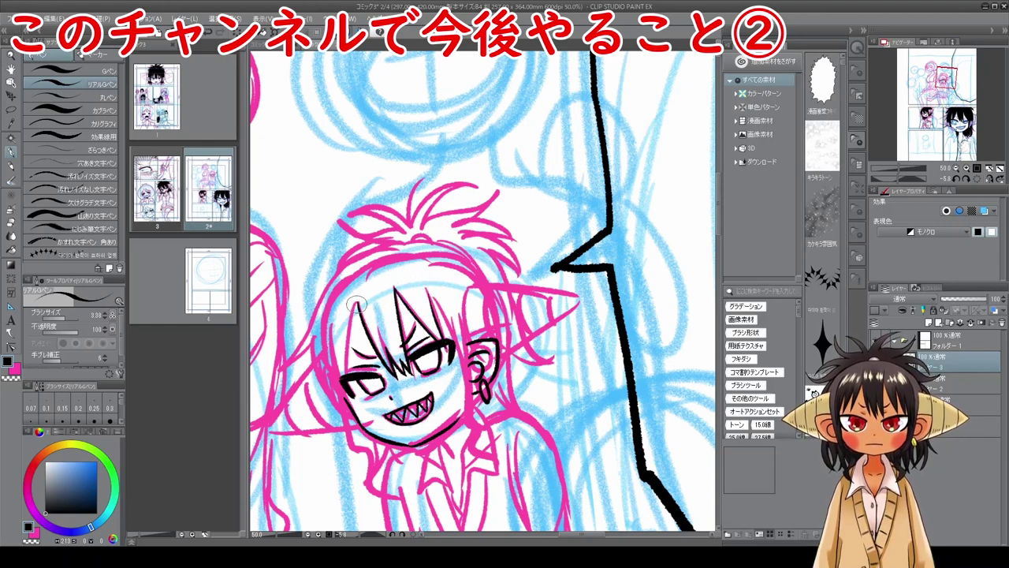
- Ink the side bangs and the long lock of hair running down past the jaw on the far side of the face
drag(356, 303, 356, 370)
drag(331, 324, 353, 383)
drag(335, 342, 372, 465)
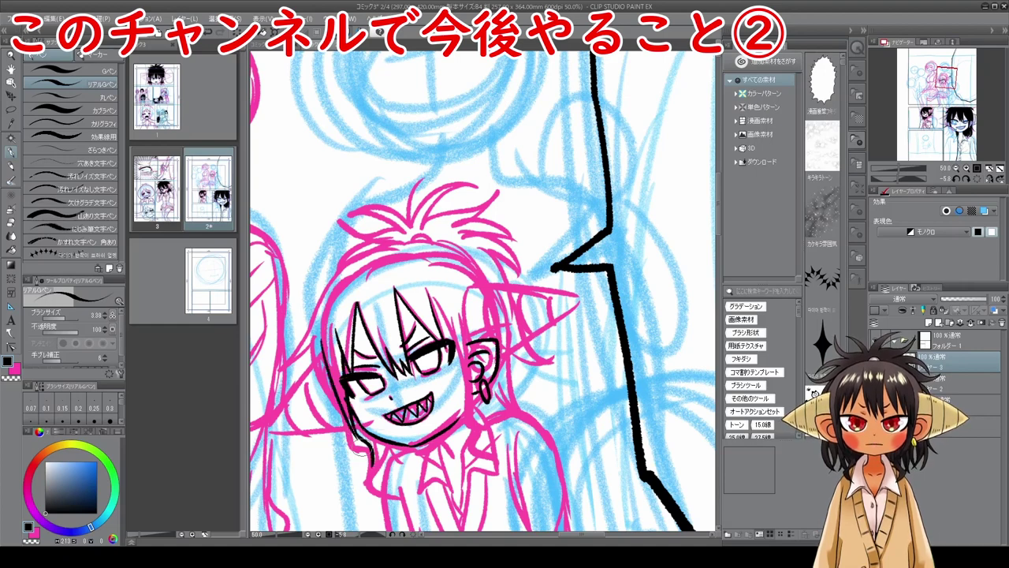
drag(349, 425, 390, 501)
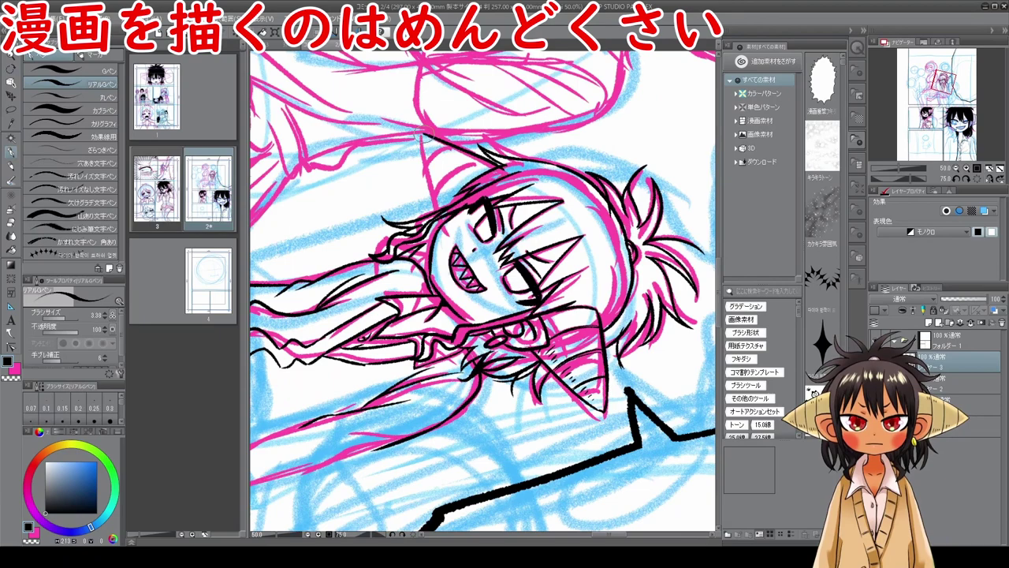
- Close the outline of the long pointed ear on the far side of the face, and turn the canvas back upright
drag(414, 130, 446, 217)
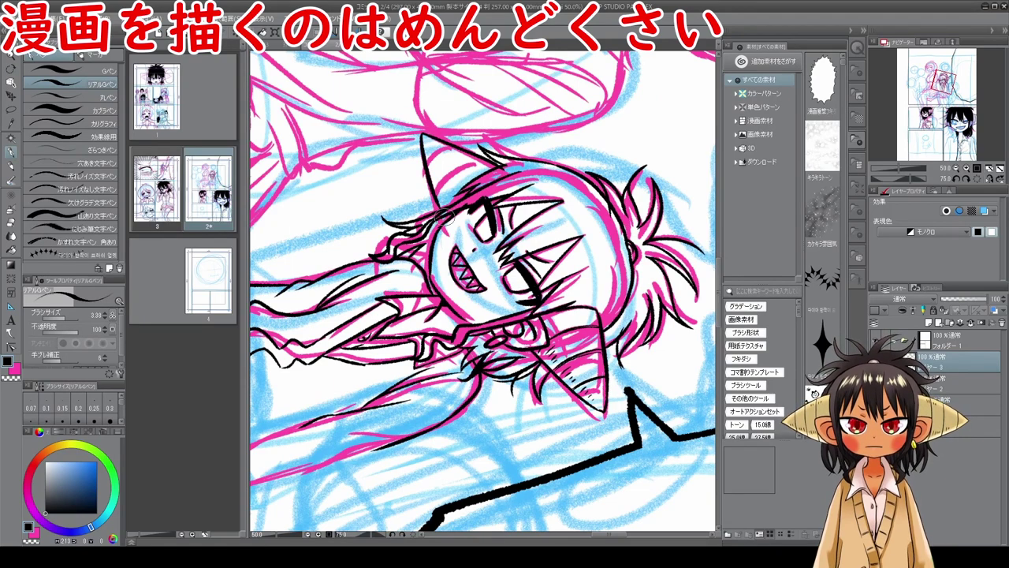
key(r)
drag(676, 166, 426, 118)
key(p)
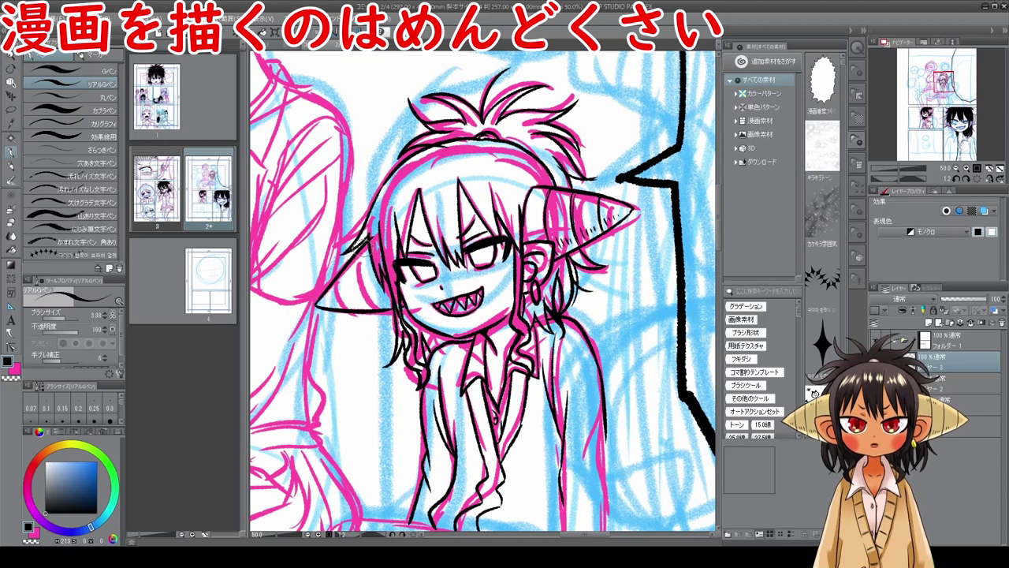
- Ink the curved ridge lines across the long pointed ear on the far side of the face, redoing the first stroke
mouse_move(358, 251)
mouse_down()
mouse_move(380, 303)
mouse_move(376, 280)
mouse_up()
key(ctrl+z)
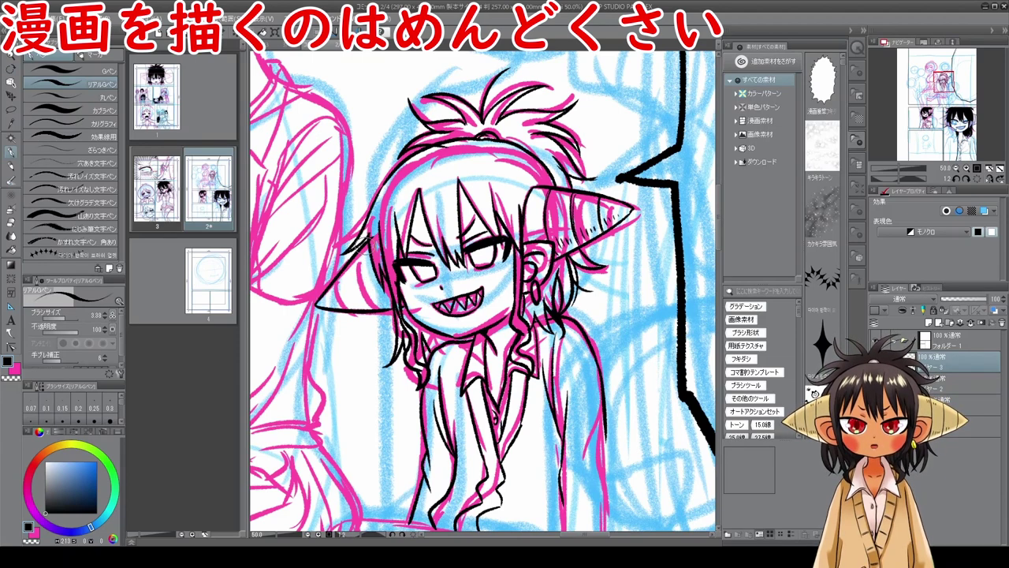
drag(362, 243, 386, 310)
drag(350, 272, 372, 315)
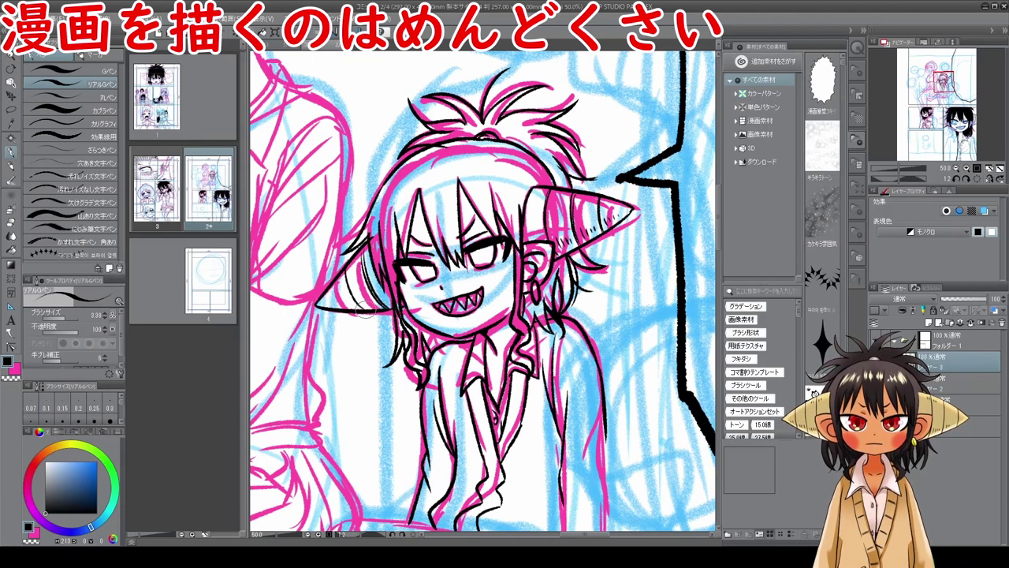
mouse_move(348, 275)
mouse_down()
mouse_move(364, 313)
mouse_move(322, 312)
mouse_up()
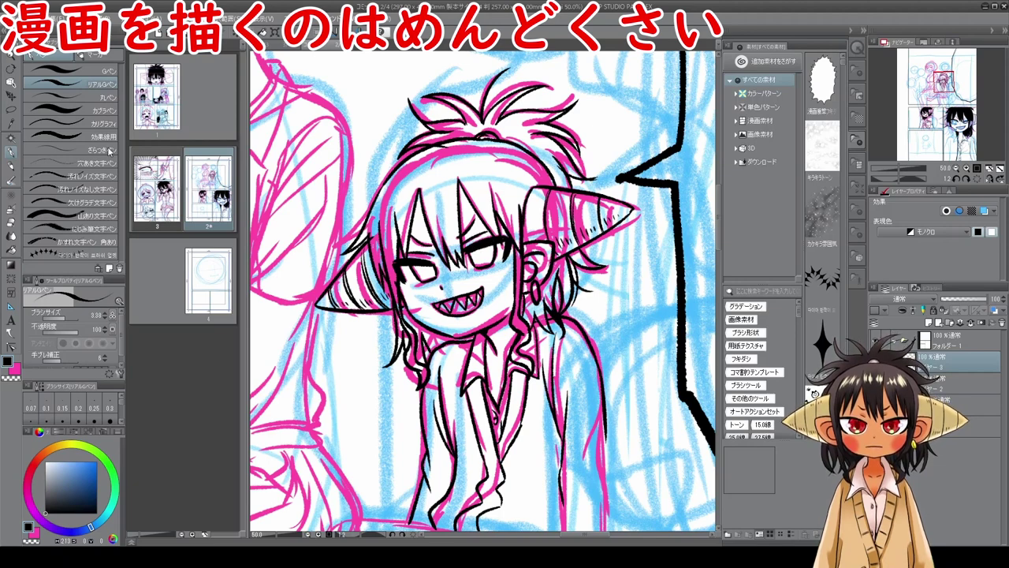
- Switch to the Maru pen with brush size 0.67 and hatch fine blush lines on both cheeks
click(113, 95)
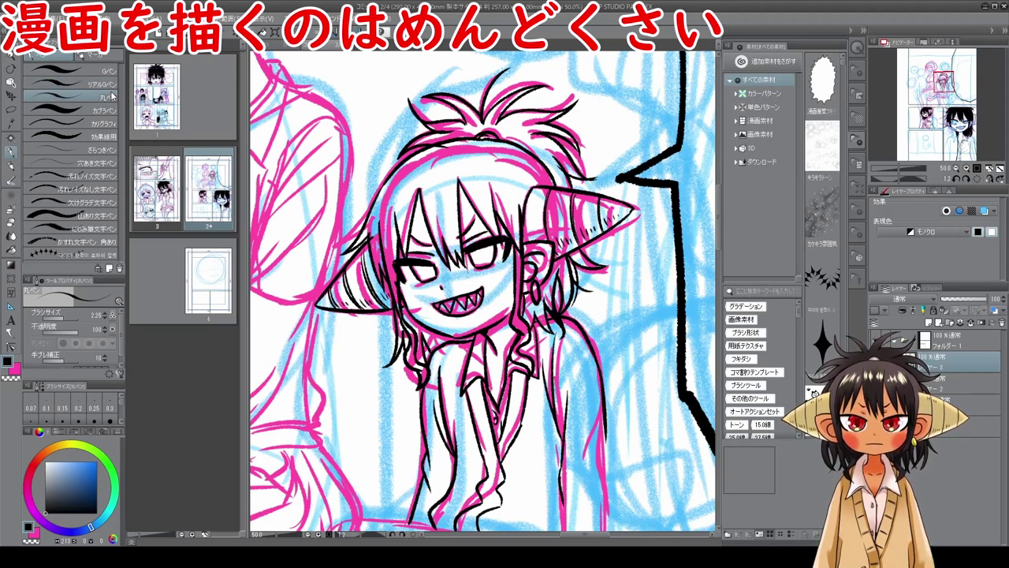
click(60, 320)
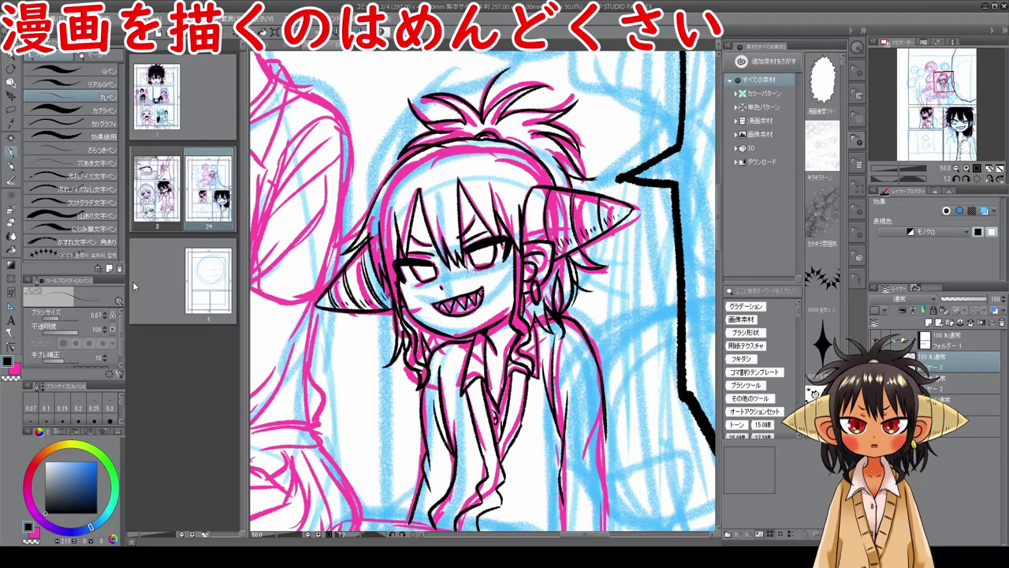
scroll(494, 278, up, 2)
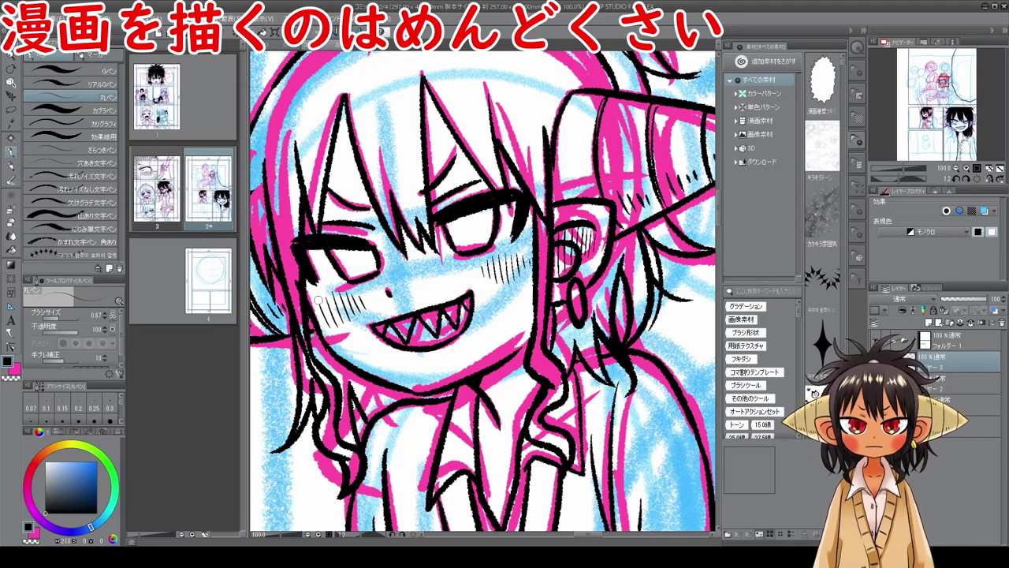
scroll(334, 281, down, 4)
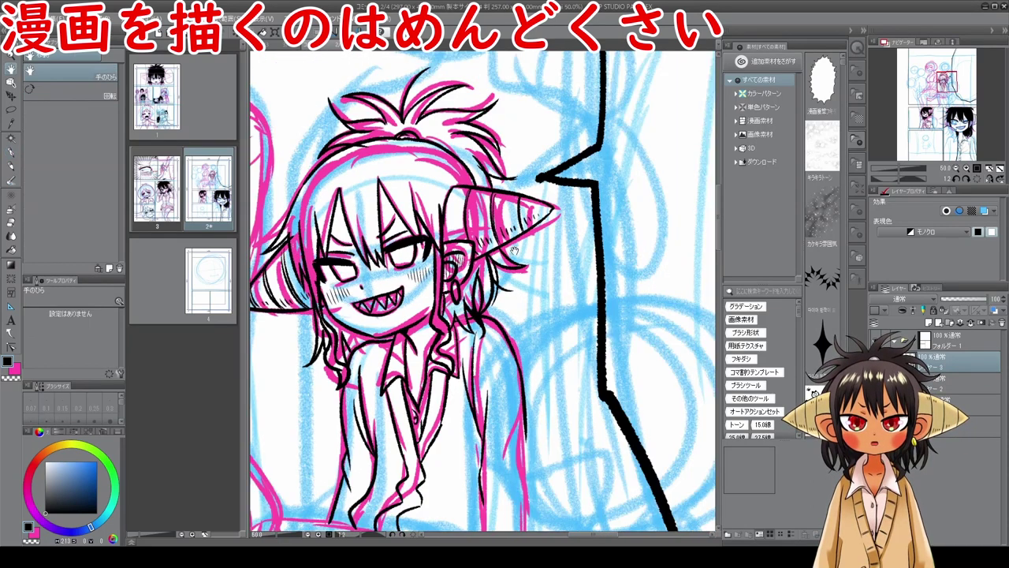
- Switch back to the Real G-pen and ink the outer edge of the seated character's propping arm downwards
drag(519, 223, 591, 198)
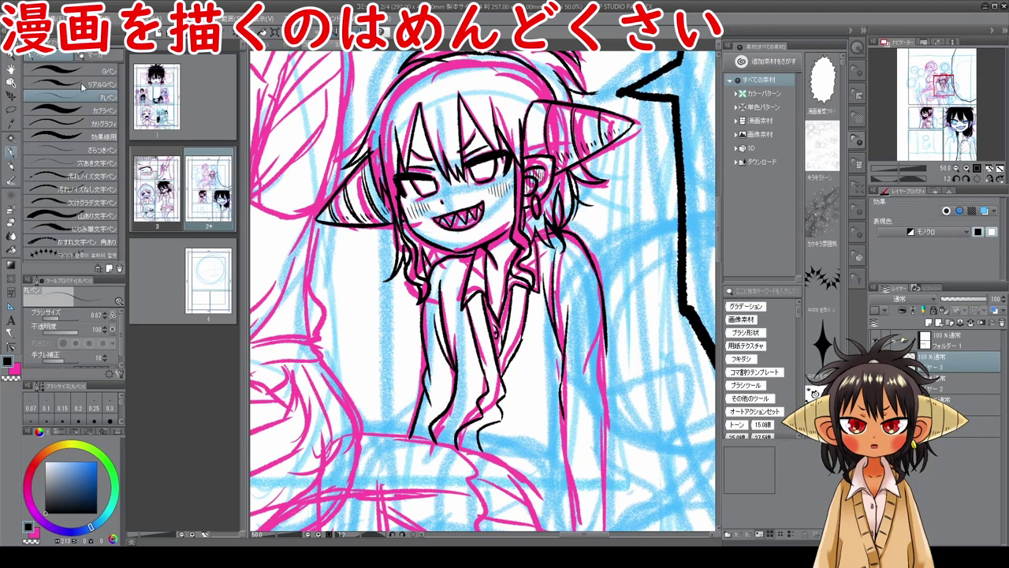
click(102, 82)
drag(551, 315, 520, 267)
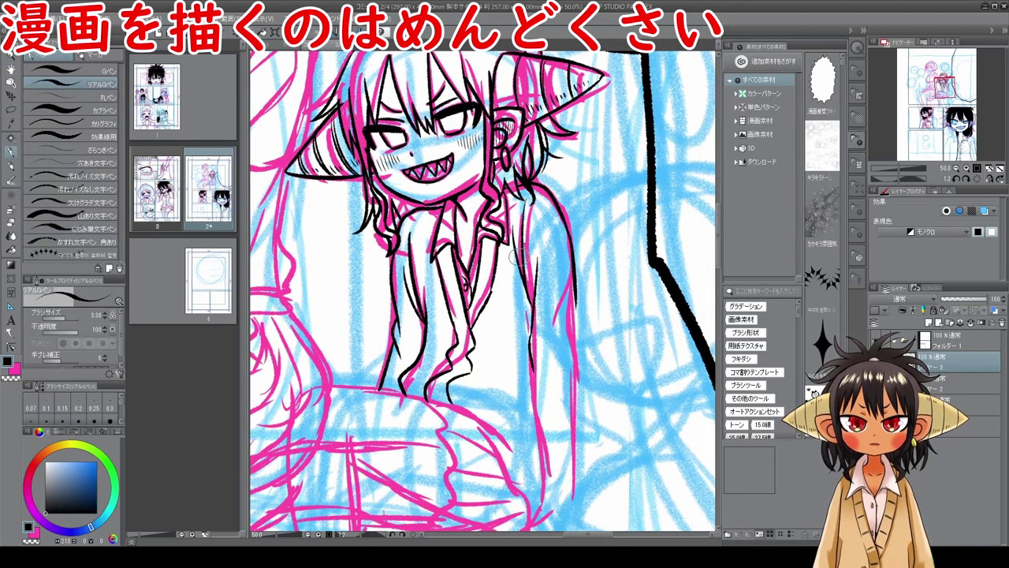
drag(544, 390, 539, 352)
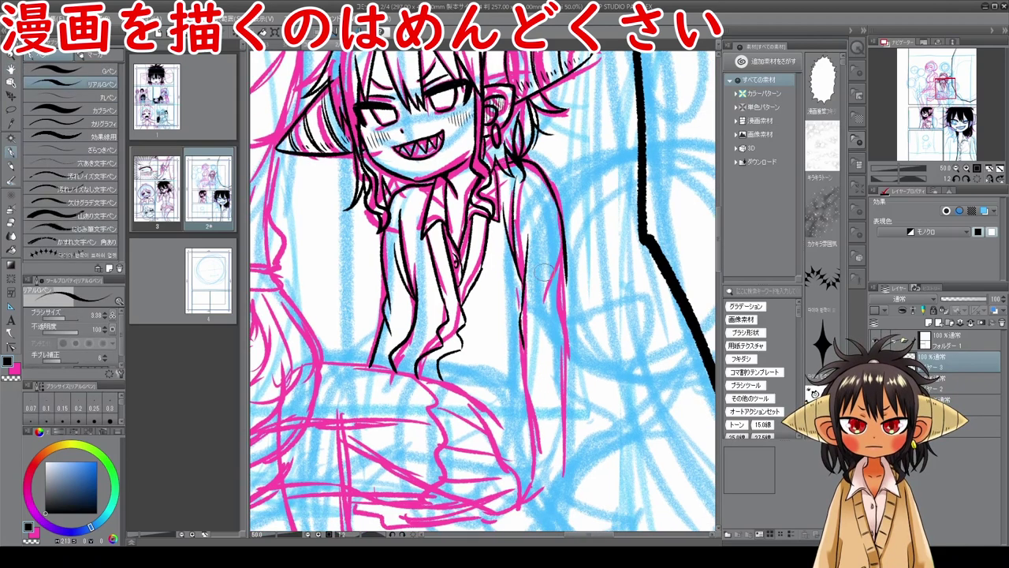
drag(550, 294, 537, 339)
mouse_move(566, 277)
mouse_down()
mouse_move(561, 330)
mouse_move(569, 394)
mouse_up()
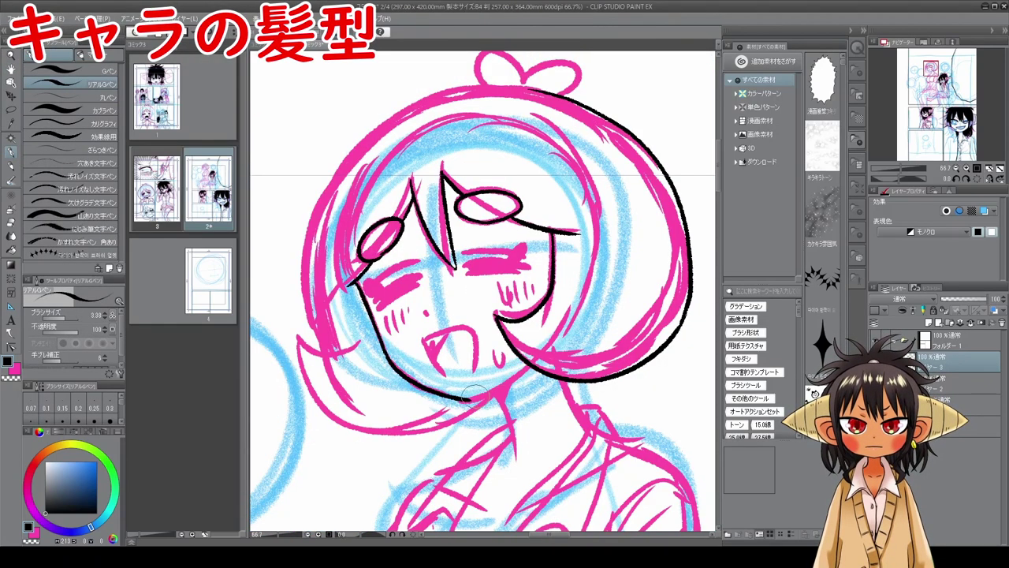
- Ink both sides of the bob-haired woman's neck and the corner of her collar behind it
drag(495, 389, 518, 481)
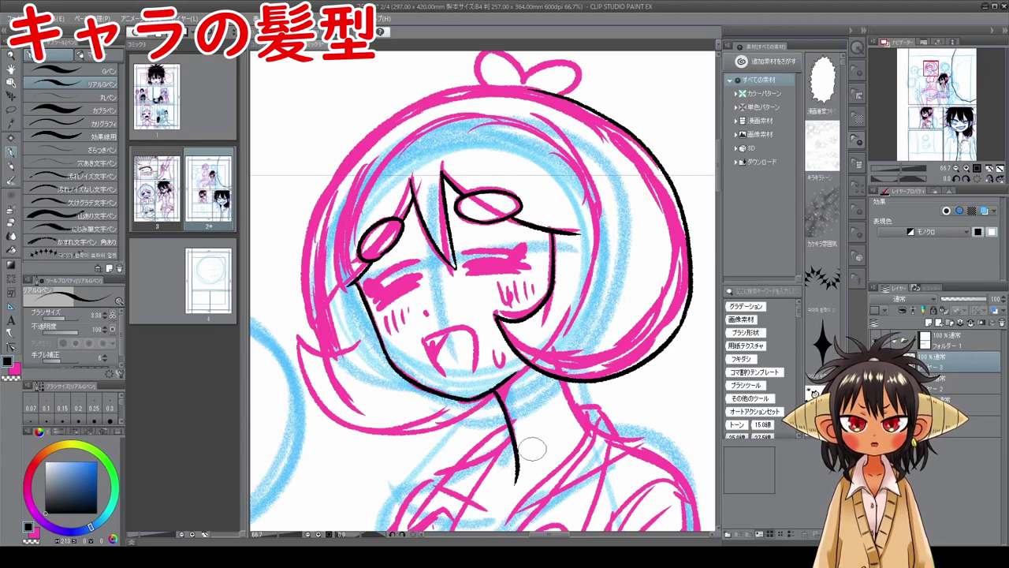
mouse_move(564, 382)
mouse_down()
mouse_move(588, 430)
mouse_move(621, 451)
mouse_up()
key(space)
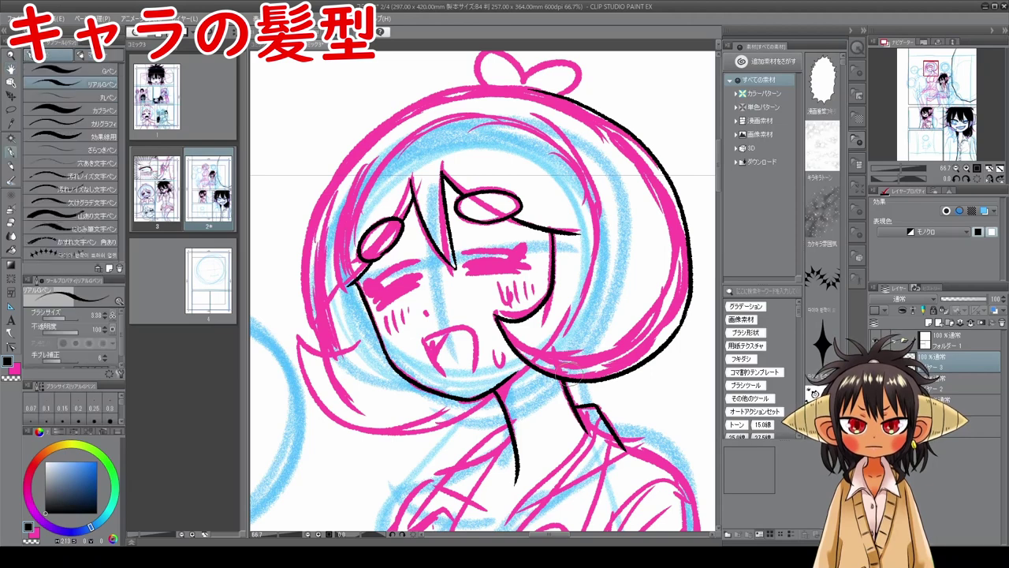
key(space)
- Ink the woman's side hair with its outward-flipped tip, plus her nose, open mouth and the shadow under the chin
drag(510, 334, 535, 380)
mouse_move(351, 240)
mouse_down()
mouse_move(338, 273)
mouse_move(339, 370)
mouse_move(358, 349)
mouse_move(355, 401)
mouse_move(341, 400)
mouse_move(387, 390)
mouse_up()
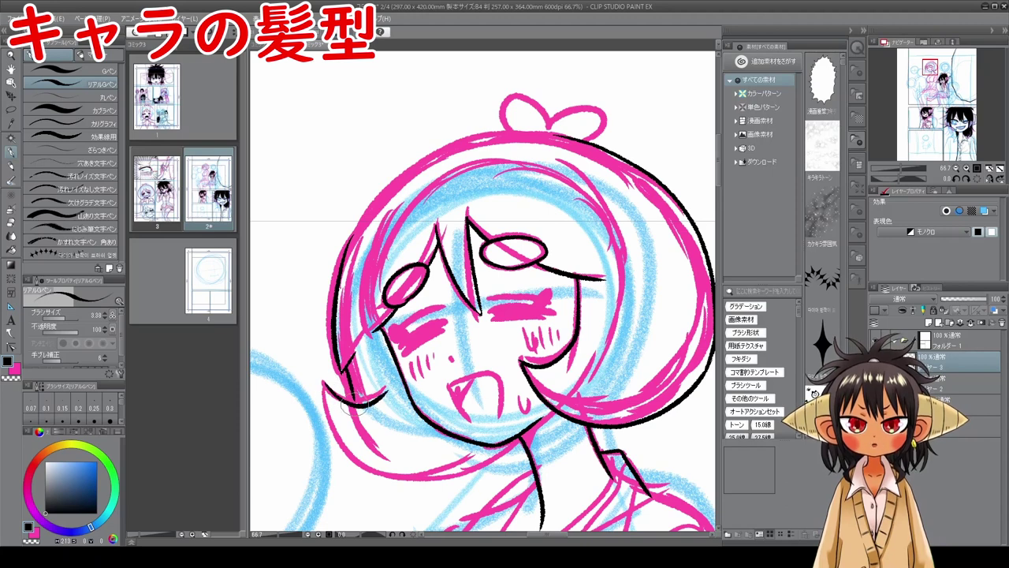
mouse_move(322, 386)
mouse_down()
mouse_move(395, 473)
mouse_move(465, 479)
mouse_move(512, 443)
mouse_move(533, 450)
mouse_up()
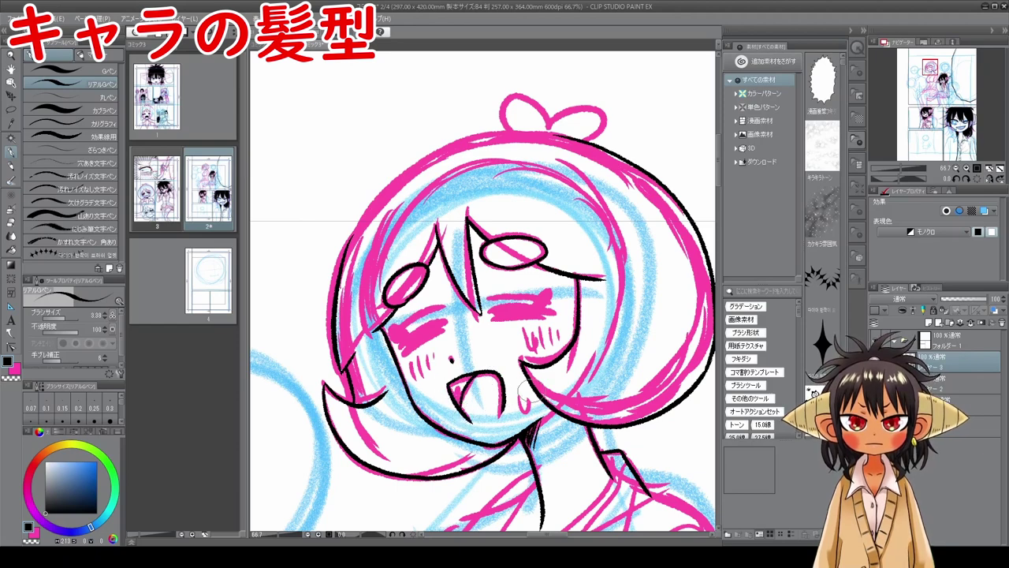
- Rotate the canvas sideways, then ink the rounded crown of the woman's hair and the two small loops on top
key(r)
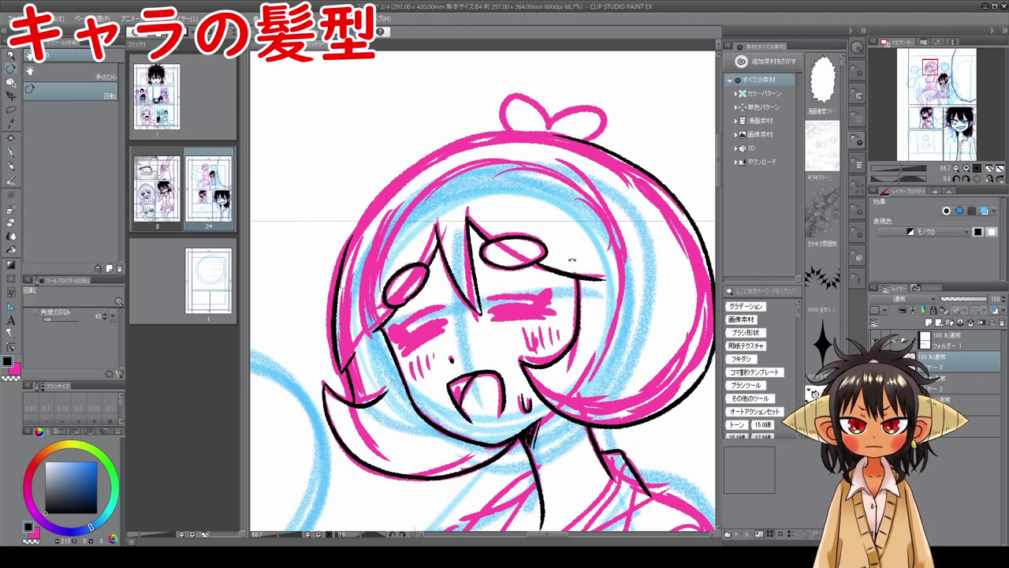
mouse_move(635, 154)
mouse_down()
mouse_move(604, 85)
mouse_move(399, 122)
mouse_move(379, 154)
mouse_up()
key(p)
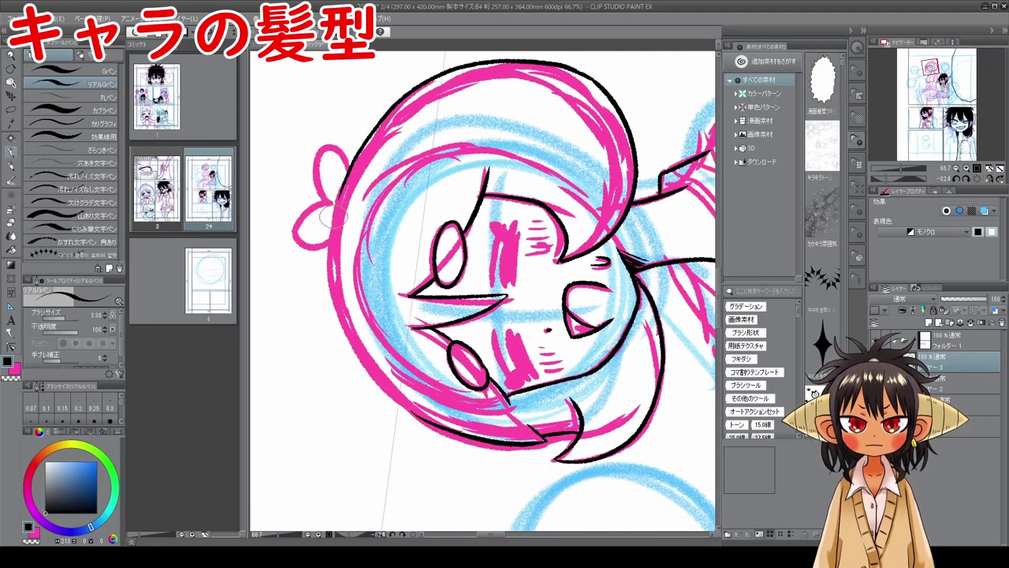
mouse_move(341, 208)
mouse_down()
mouse_move(330, 325)
mouse_move(370, 381)
mouse_move(451, 434)
mouse_up()
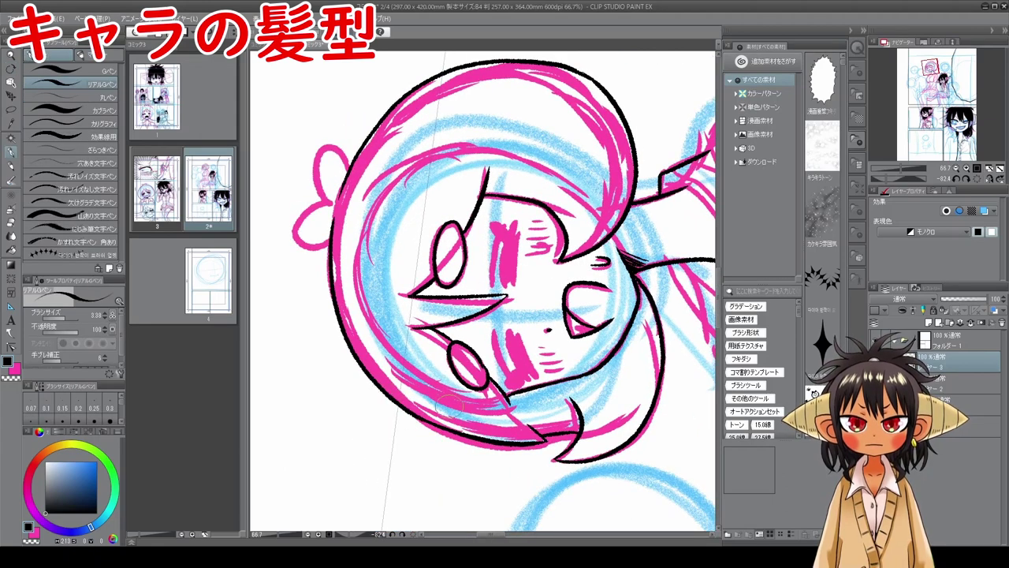
mouse_move(328, 202)
mouse_down()
mouse_move(323, 141)
mouse_move(350, 166)
mouse_up()
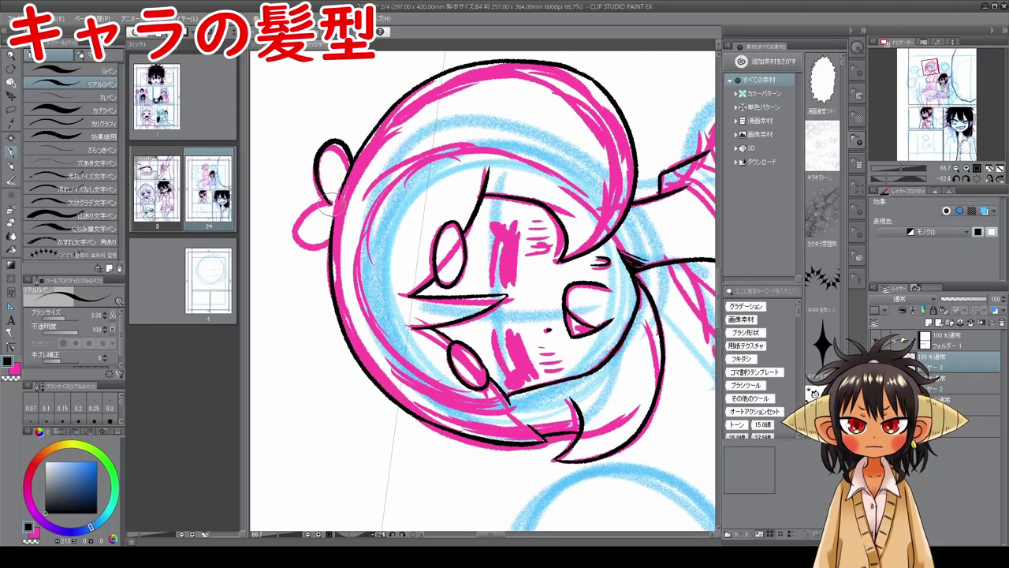
mouse_move(331, 204)
mouse_down()
mouse_move(300, 258)
mouse_move(335, 239)
mouse_up()
- Outline the woman's two closed eyes with thick lash shapes, redoing the stroke that does not fit
key(r)
mouse_move(589, 433)
mouse_down()
mouse_move(376, 434)
mouse_move(382, 406)
mouse_up()
mouse_move(676, 220)
mouse_down()
mouse_move(582, 149)
mouse_move(450, 143)
mouse_up()
drag(503, 341, 528, 390)
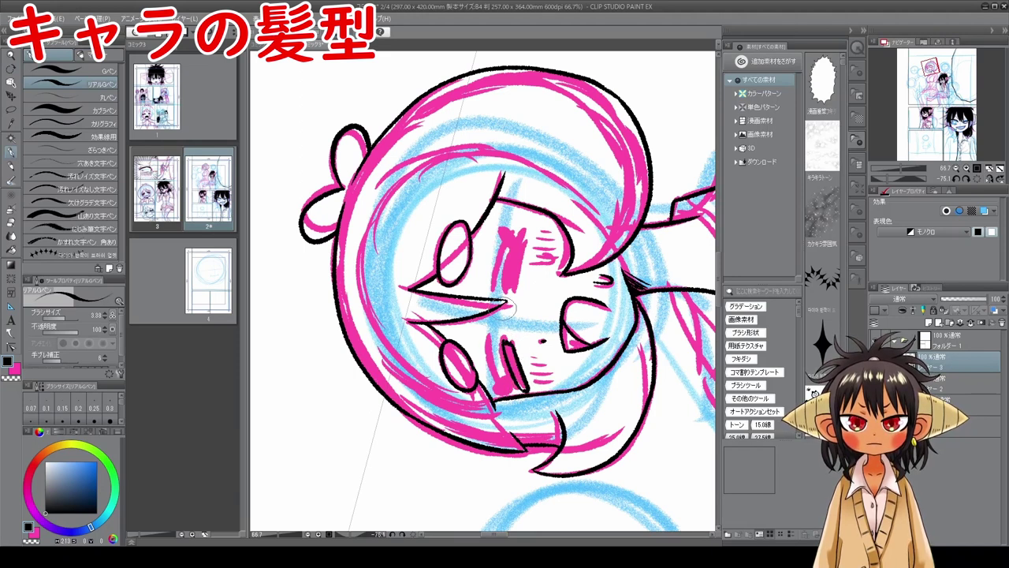
drag(522, 227, 515, 298)
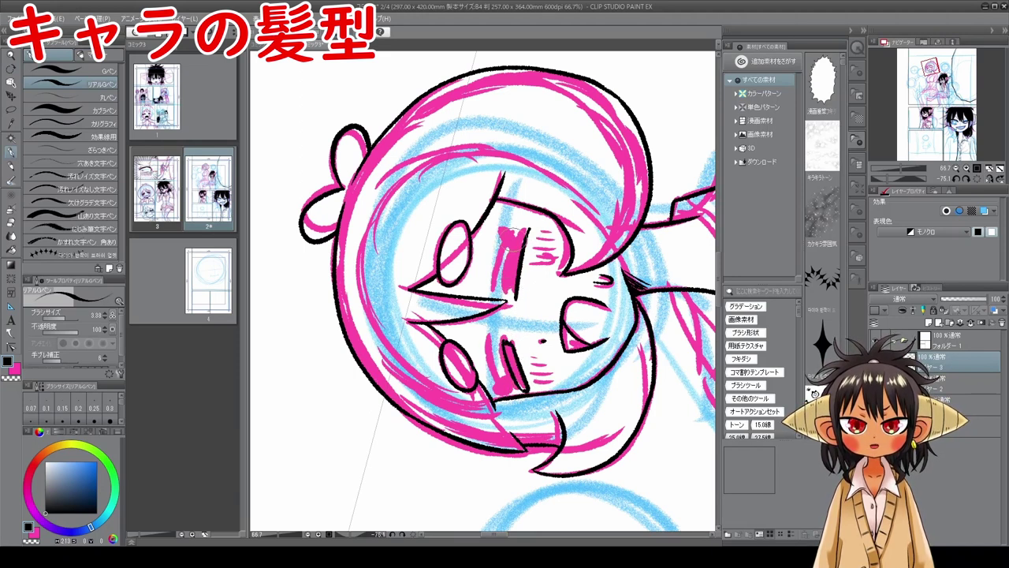
key(ctrl+z)
mouse_move(530, 228)
mouse_down()
mouse_move(519, 285)
mouse_move(505, 285)
mouse_move(521, 222)
mouse_move(529, 232)
mouse_move(508, 221)
mouse_move(497, 289)
mouse_up()
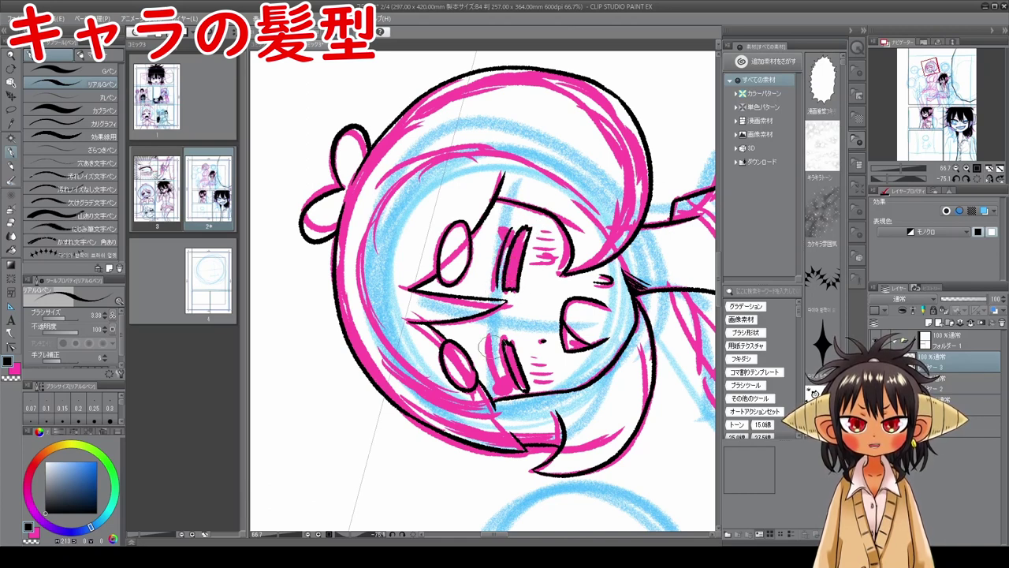
drag(492, 342, 516, 392)
drag(514, 241, 502, 228)
drag(502, 227, 517, 229)
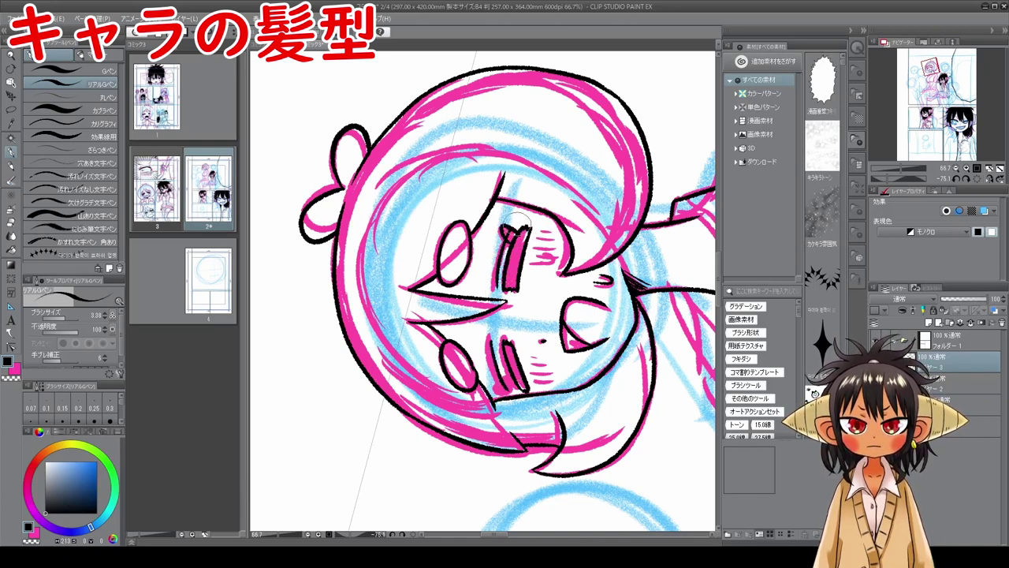
drag(515, 381, 505, 384)
- Fill the outlined lash shapes of both closed eyes with black, including the small outer corners
click(12, 249)
click(514, 252)
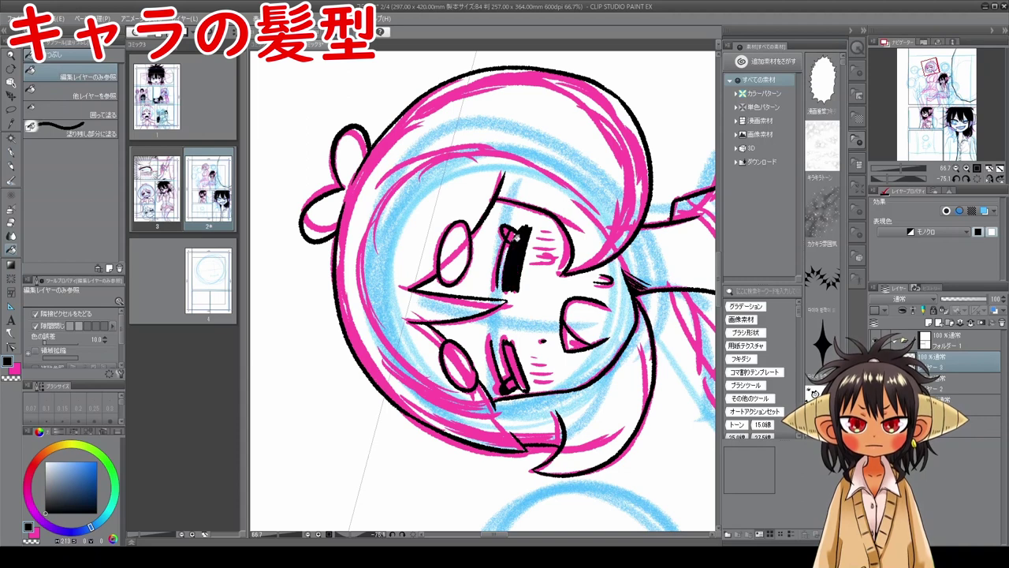
click(508, 231)
click(517, 364)
click(514, 383)
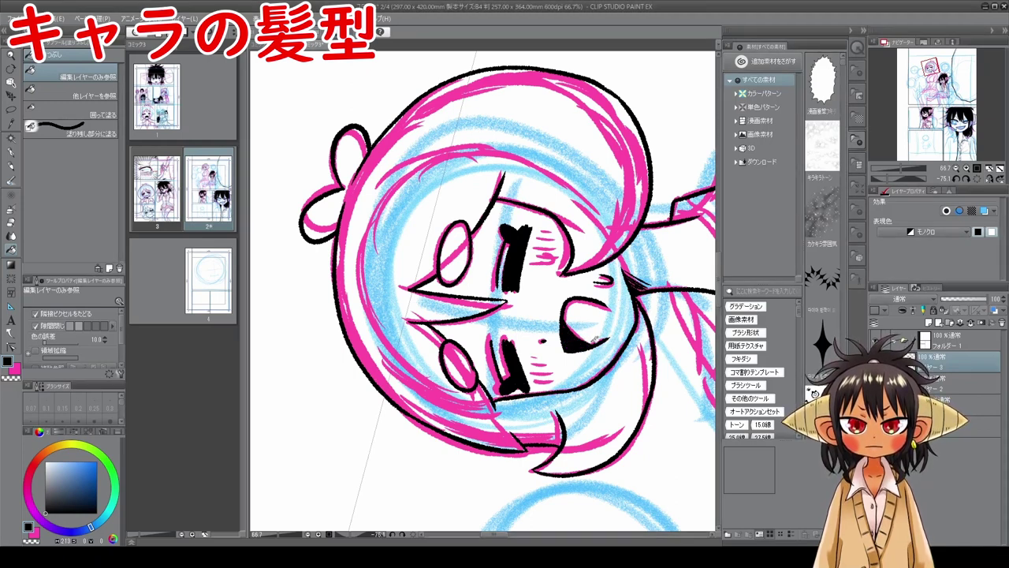
- Return the canvas upright, reselect the Real G-pen and frame the bob-haired woman's torso at a close zoom
key(ctrl+0)
drag(480, 238, 537, 396)
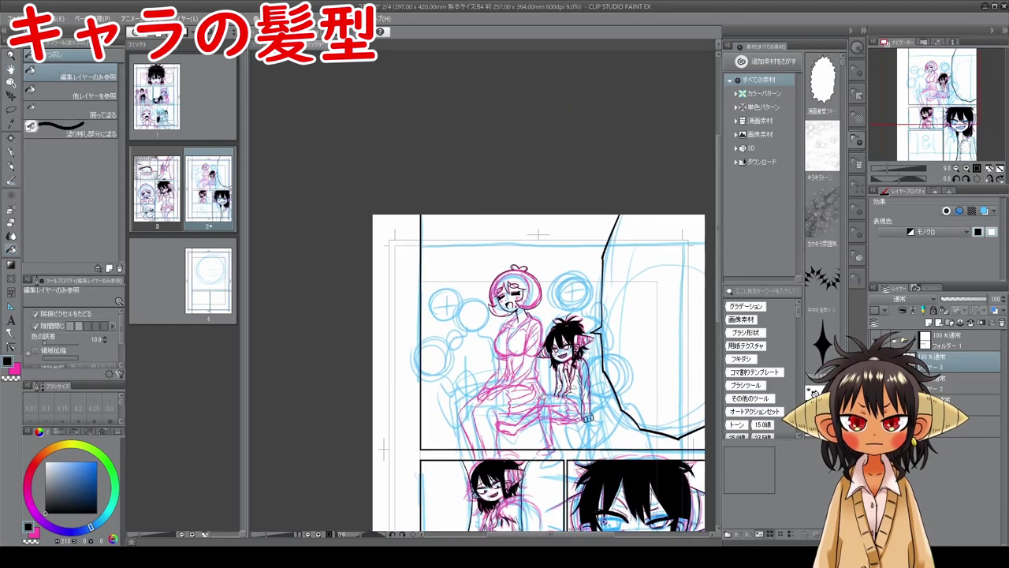
scroll(537, 397, up, 1)
scroll(514, 337, up, 4)
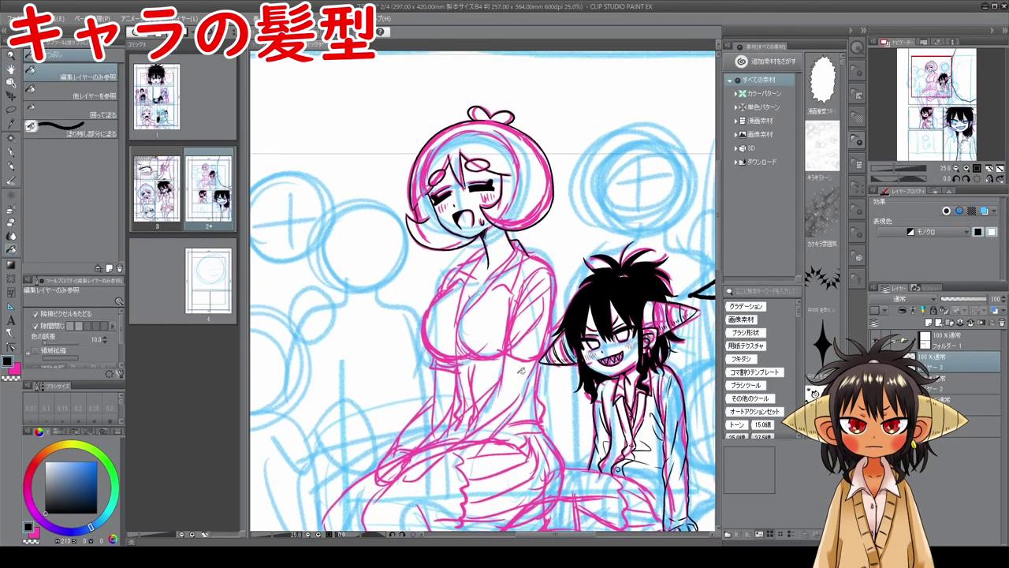
drag(513, 338, 522, 362)
click(12, 155)
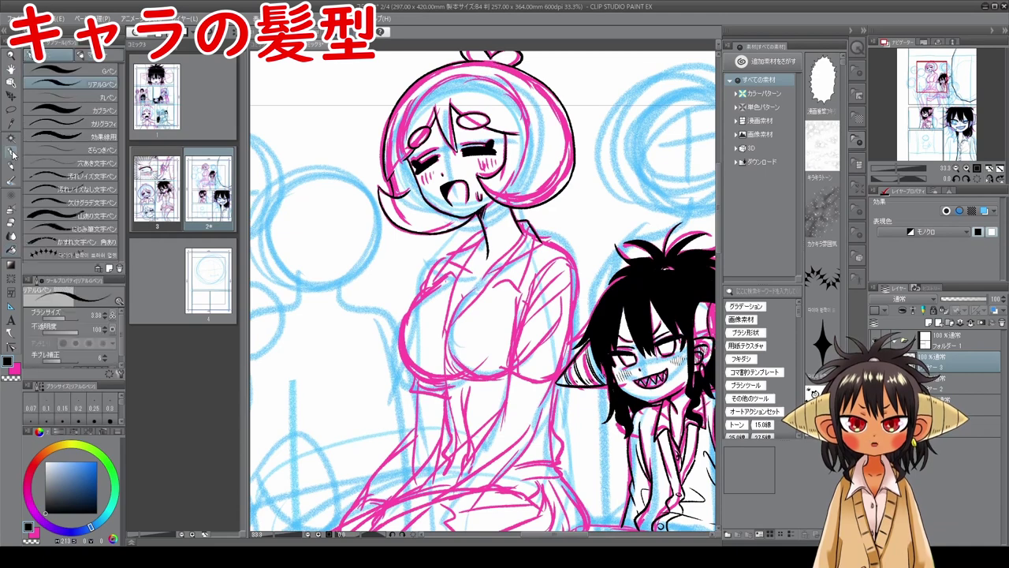
scroll(530, 225, up, 3)
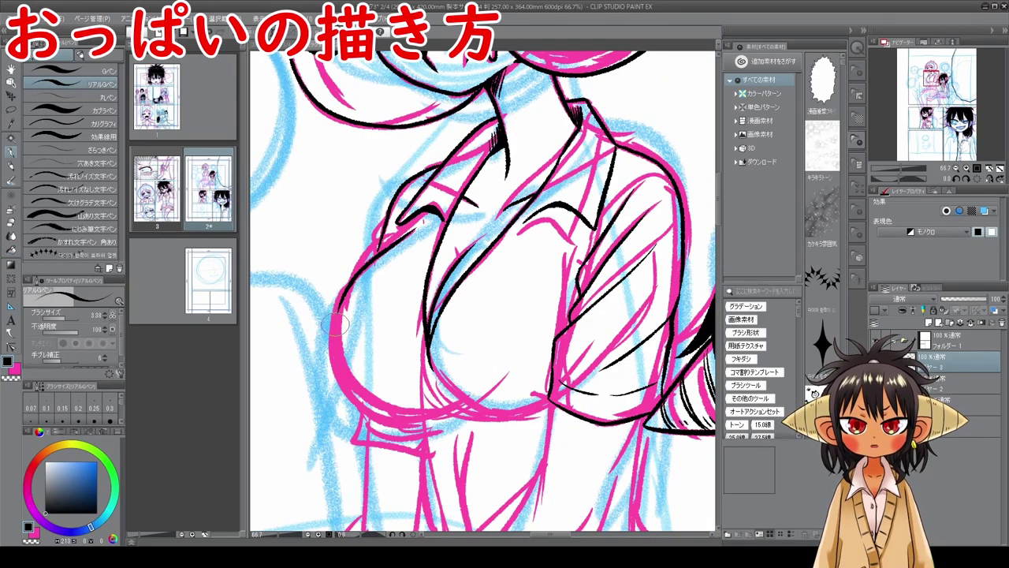
mouse_move(345, 294)
mouse_down()
mouse_move(332, 342)
mouse_move(346, 397)
mouse_move(430, 424)
mouse_up()
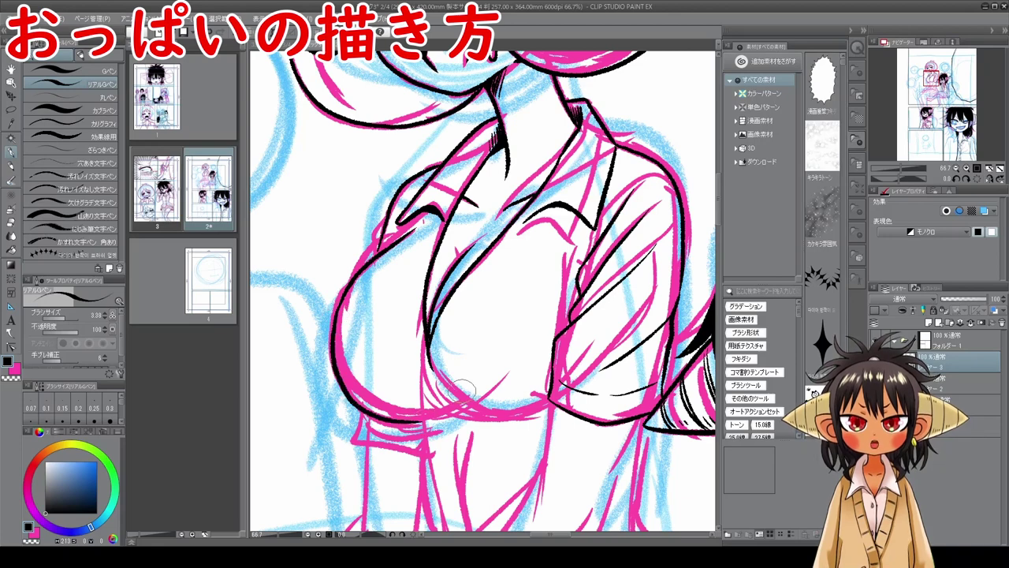
key(ctrl+z)
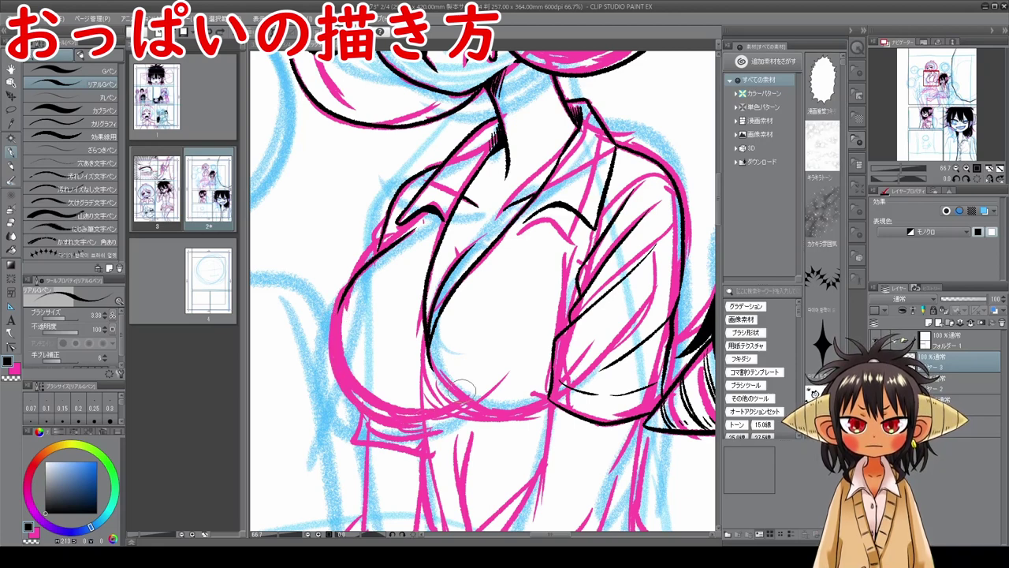
mouse_move(334, 312)
mouse_down()
mouse_move(345, 381)
mouse_move(428, 527)
mouse_up()
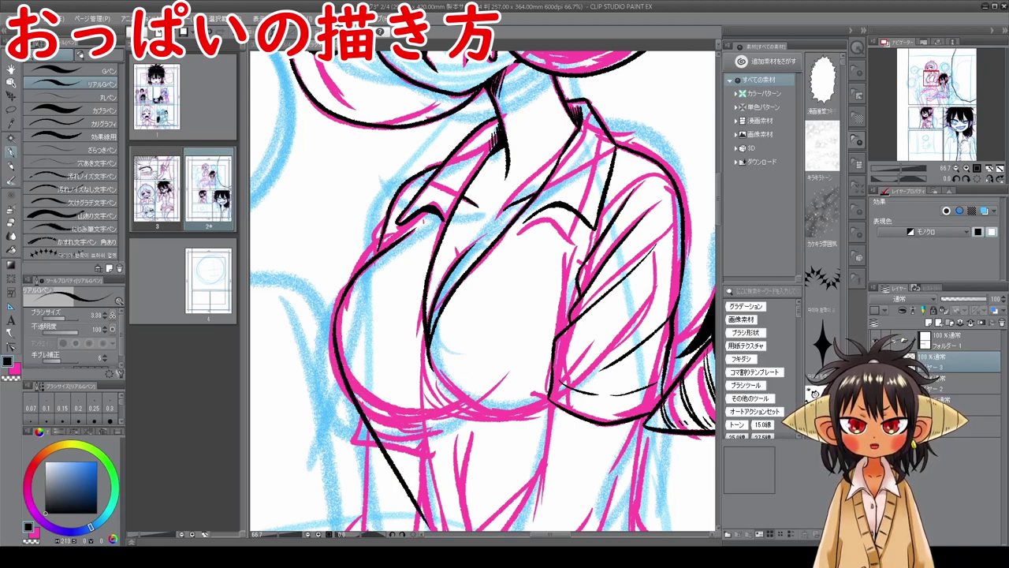
drag(525, 383, 525, 317)
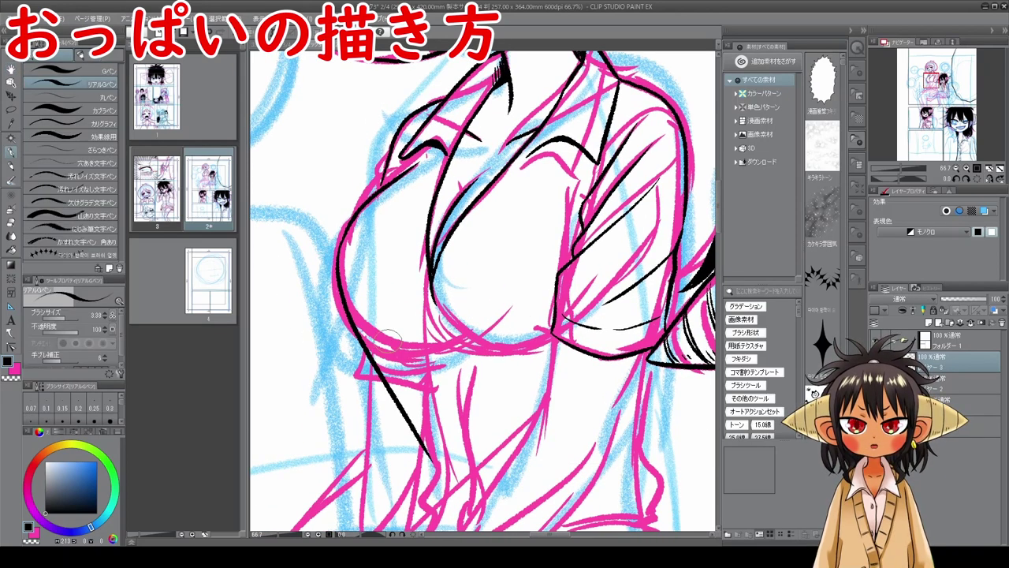
mouse_move(370, 331)
mouse_down()
mouse_move(427, 359)
mouse_move(443, 438)
mouse_up()
key(ctrl+z)
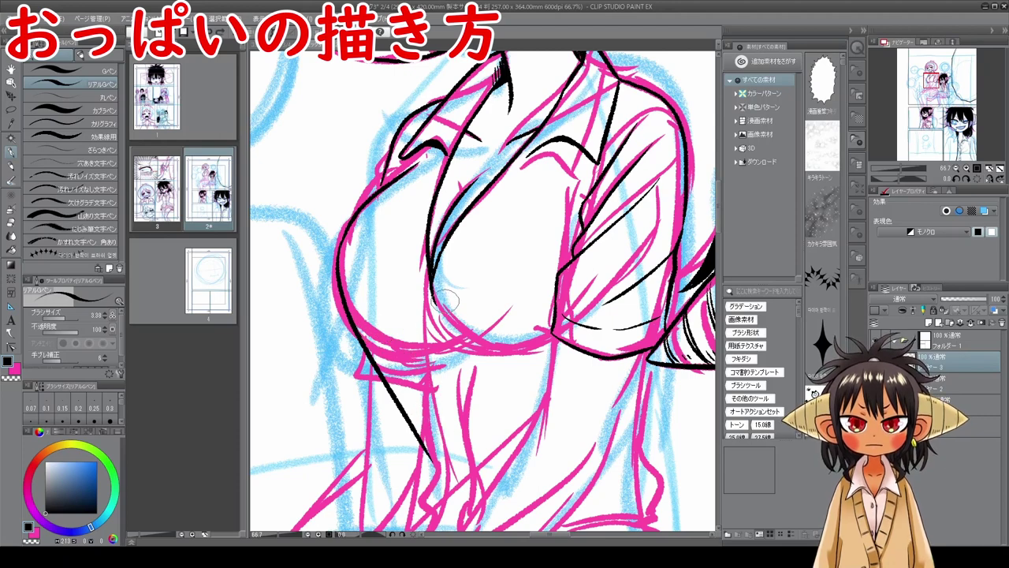
key(space)
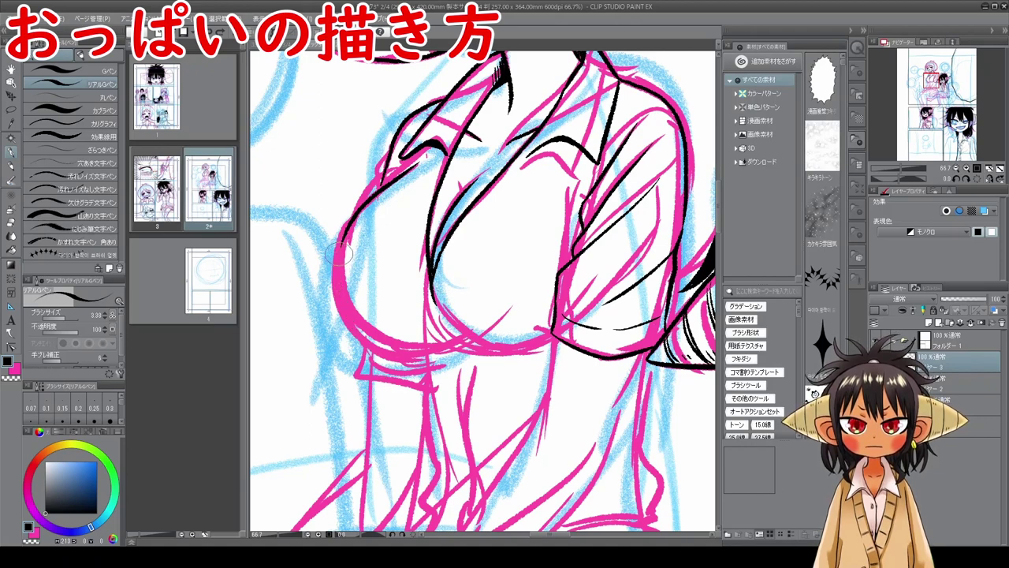
- Ink the rounded lower contours of the woman's shirt front and the short crease lines where they meet
mouse_move(339, 240)
mouse_down()
mouse_move(343, 307)
mouse_move(366, 341)
mouse_move(454, 353)
mouse_up()
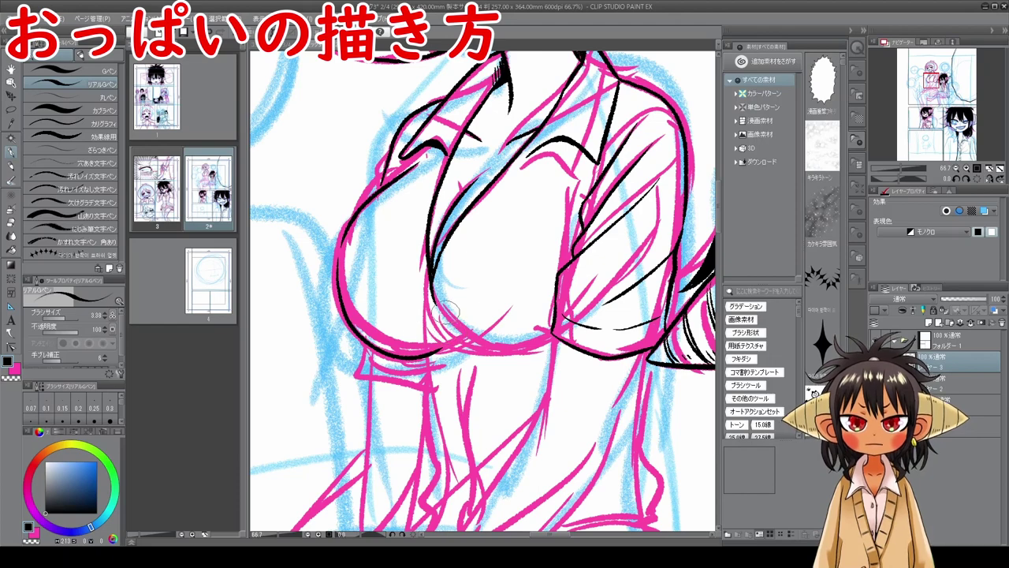
key(space)
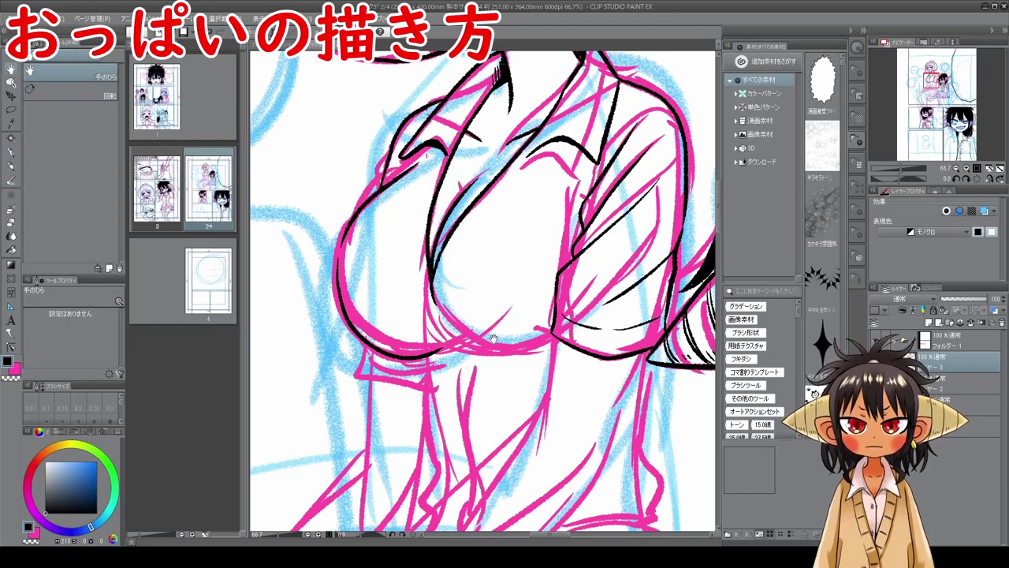
drag(498, 339, 500, 315)
mouse_move(442, 299)
mouse_down()
mouse_move(597, 331)
mouse_move(597, 276)
mouse_up()
key(space)
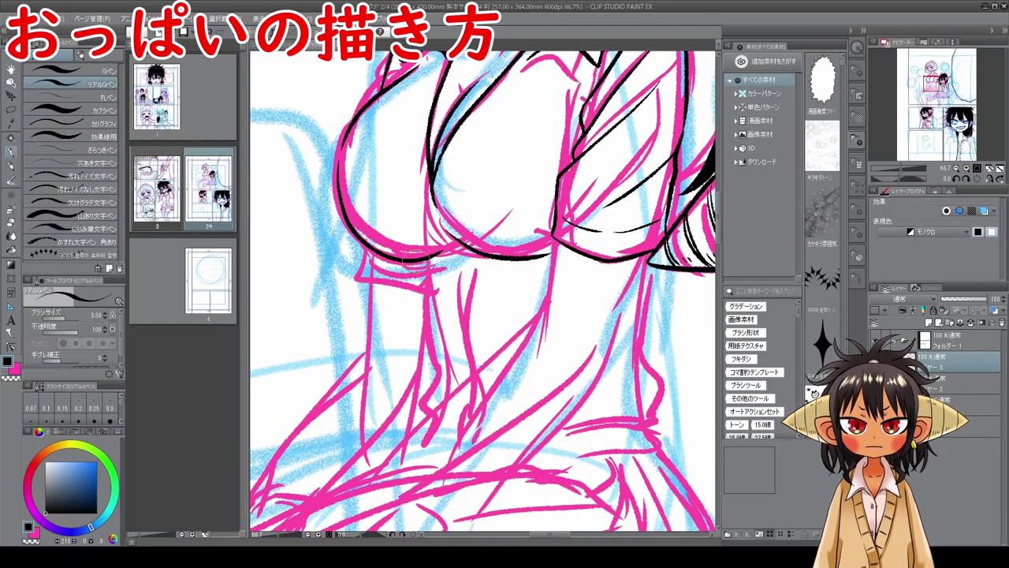
drag(416, 261, 538, 253)
mouse_move(439, 213)
mouse_down()
mouse_move(468, 259)
mouse_move(444, 263)
mouse_move(556, 251)
mouse_up()
- Ink the wavy opening edges of the woman's shirt running down from beneath the chest
mouse_move(432, 273)
mouse_down()
mouse_move(451, 371)
mouse_move(456, 361)
mouse_move(439, 361)
mouse_move(434, 387)
mouse_move(394, 449)
mouse_up()
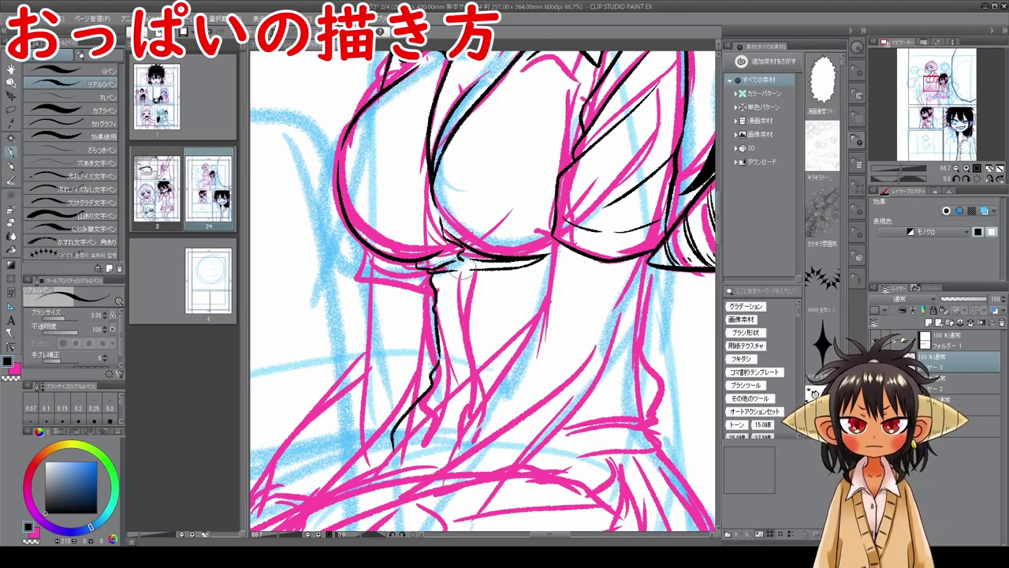
drag(460, 267, 462, 363)
key(space)
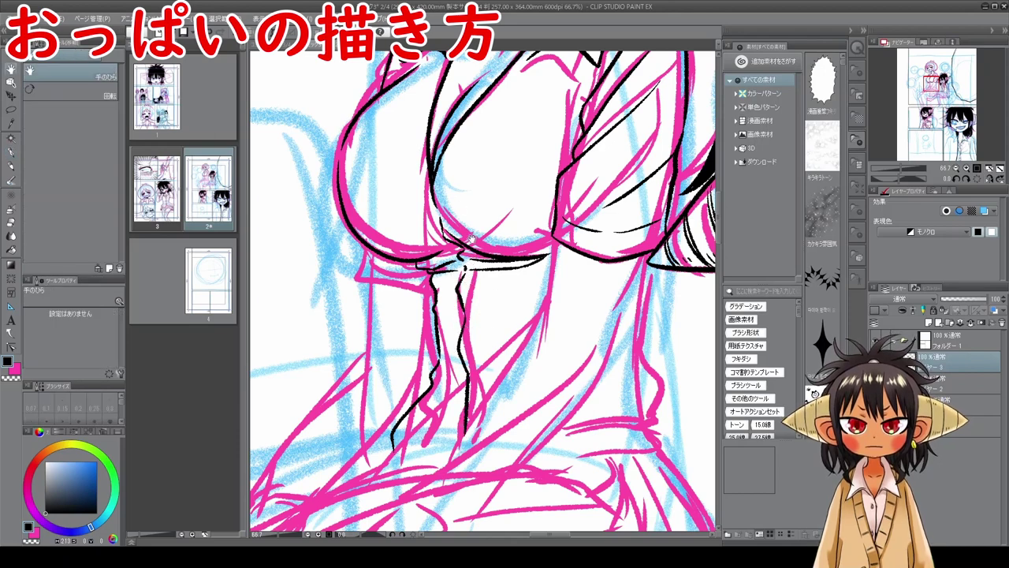
drag(484, 281, 478, 372)
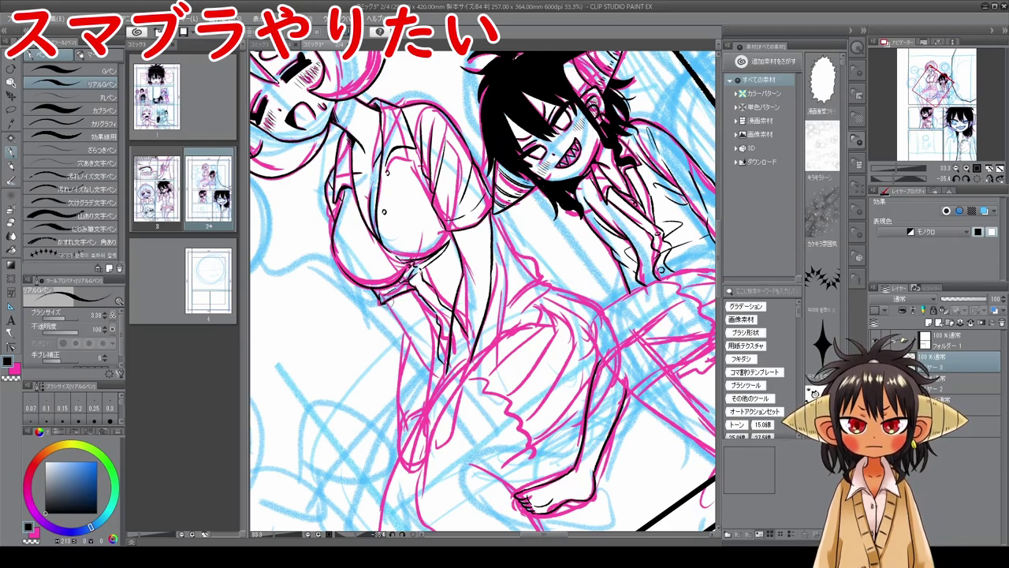
- Ink the outer waist side of the woman's shirt and its wavy hem behind her arm
mouse_move(387, 303)
mouse_down()
mouse_move(406, 327)
mouse_move(430, 402)
mouse_up()
drag(416, 292, 441, 381)
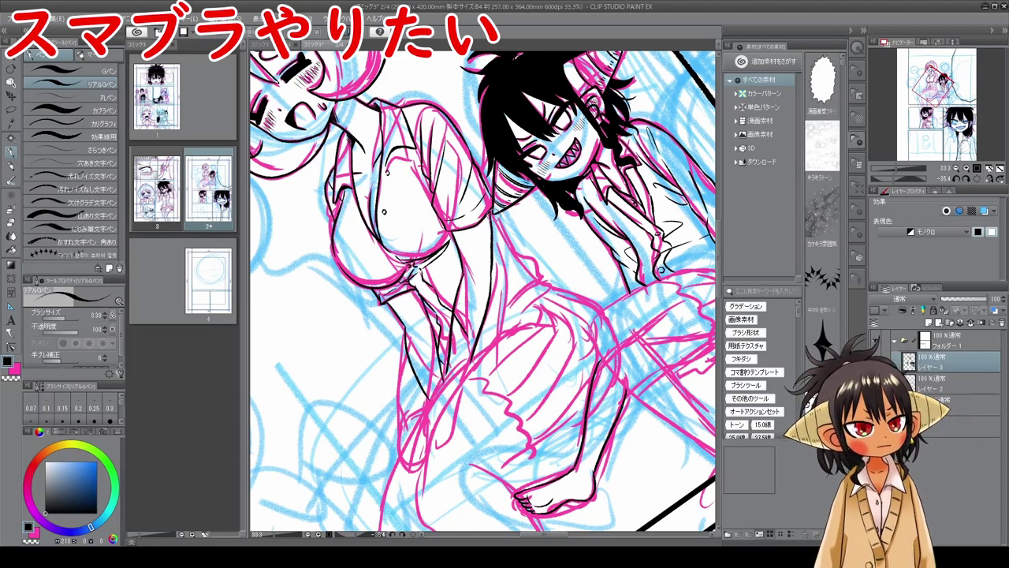
drag(487, 213, 551, 292)
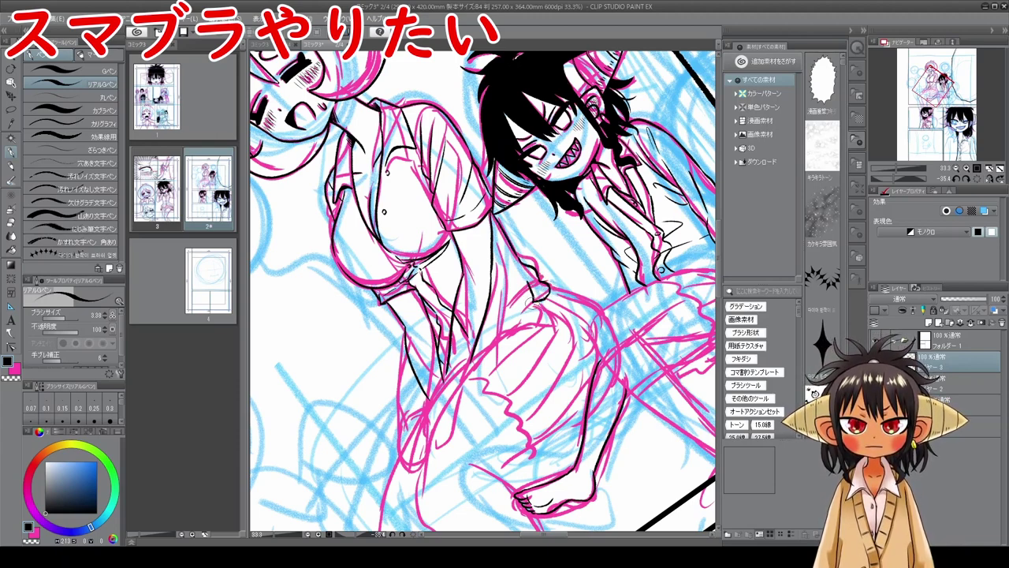
mouse_move(532, 306)
mouse_down()
mouse_move(511, 322)
mouse_move(512, 291)
mouse_move(512, 306)
mouse_up()
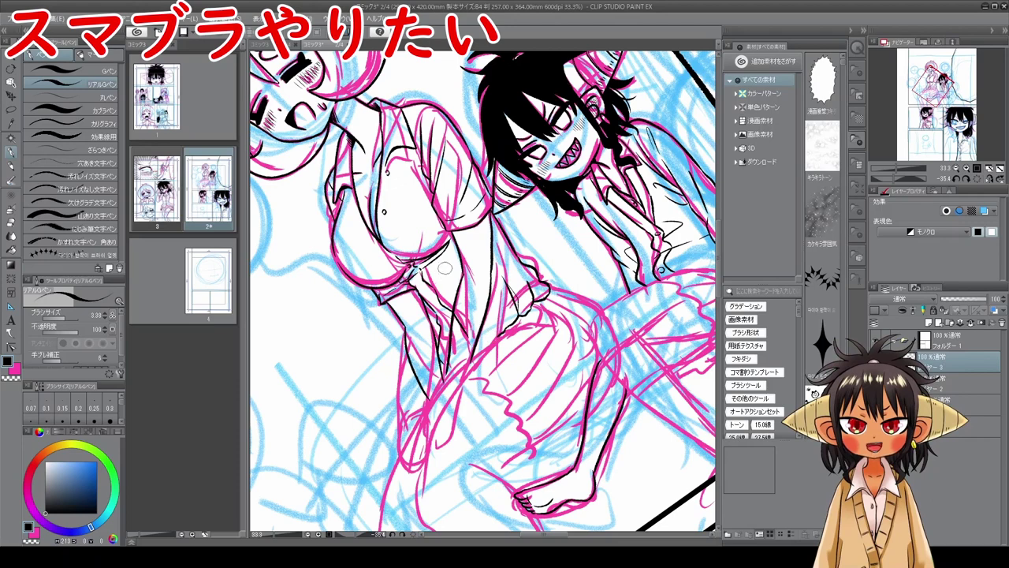
click(12, 223)
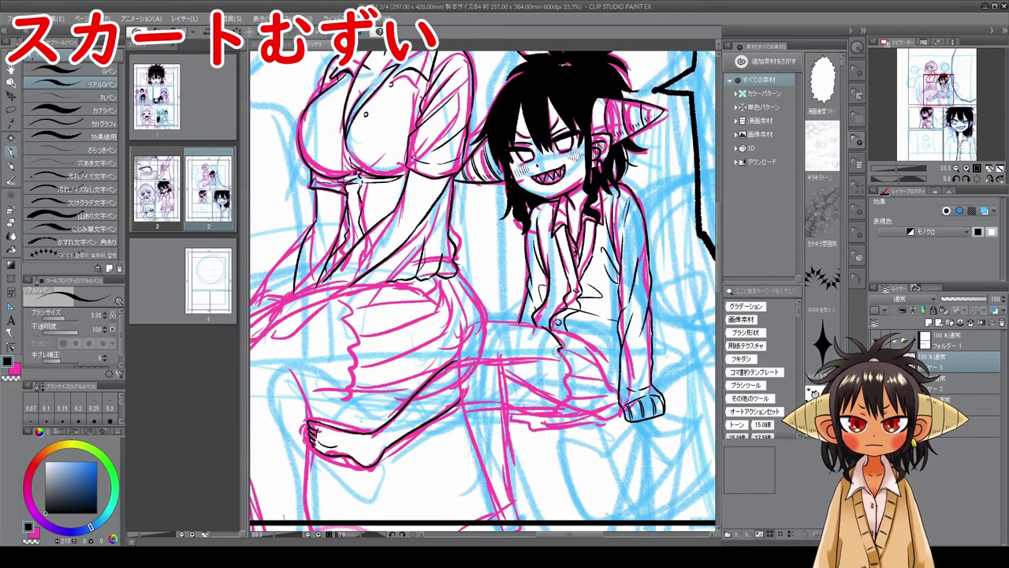
- Ink the jagged hem and lower outline of the pointy-eared character's skirt, rotating the canvas to suit the strokes
drag(561, 347, 565, 409)
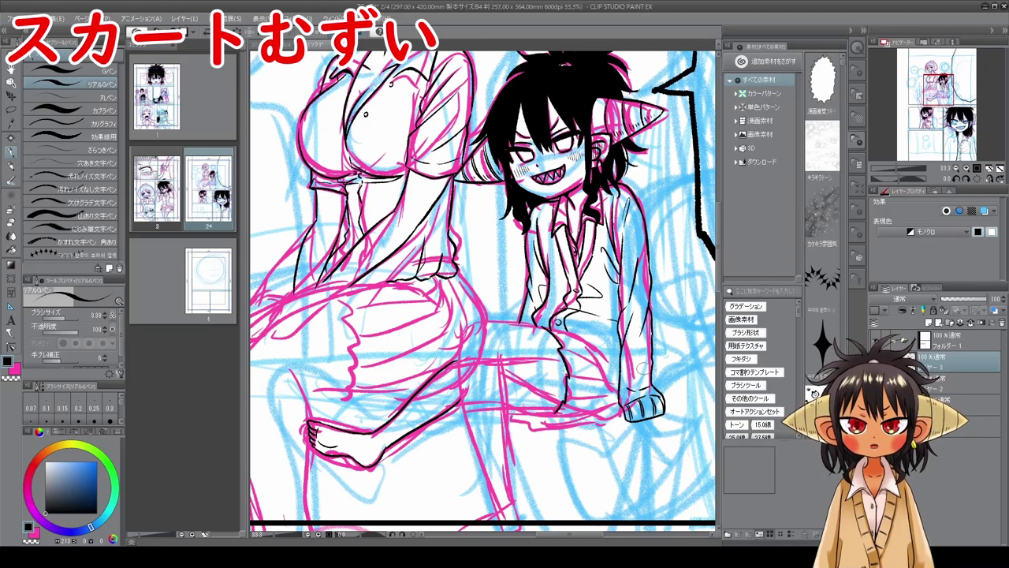
key(r)
drag(643, 368, 586, 436)
key(p)
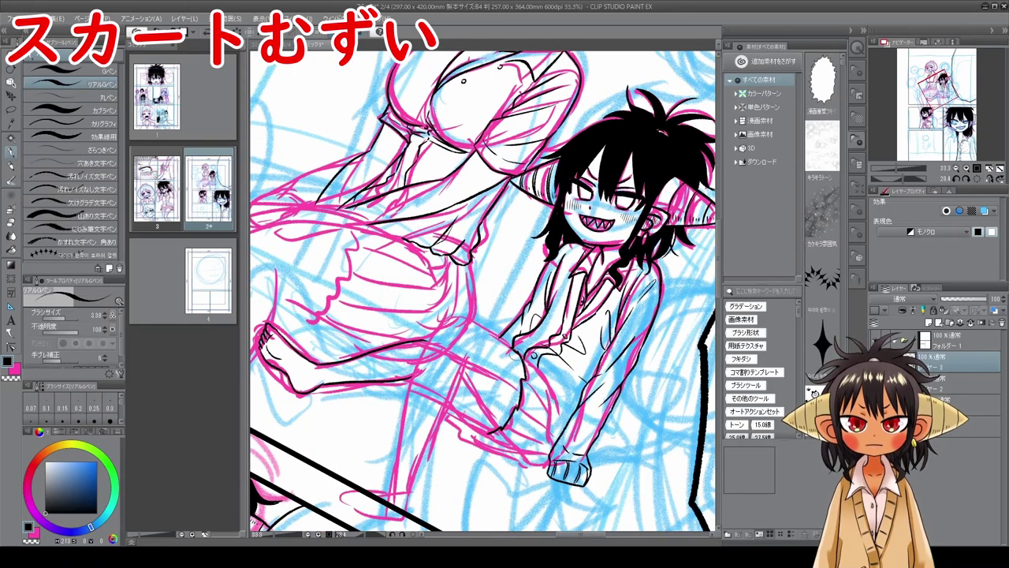
mouse_move(526, 362)
mouse_down()
mouse_move(552, 398)
mouse_move(547, 459)
mouse_up()
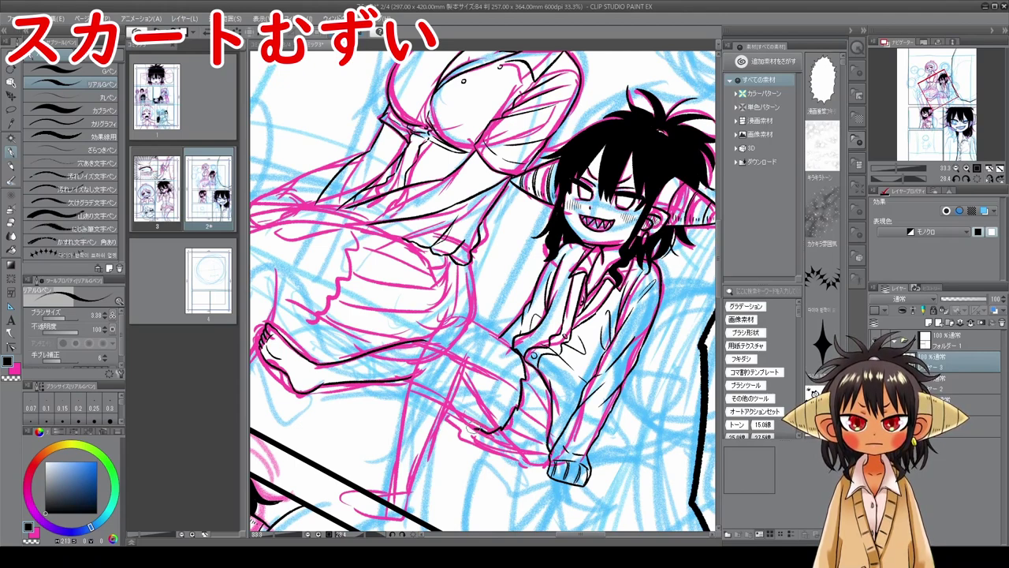
drag(453, 422, 555, 462)
drag(587, 393, 542, 447)
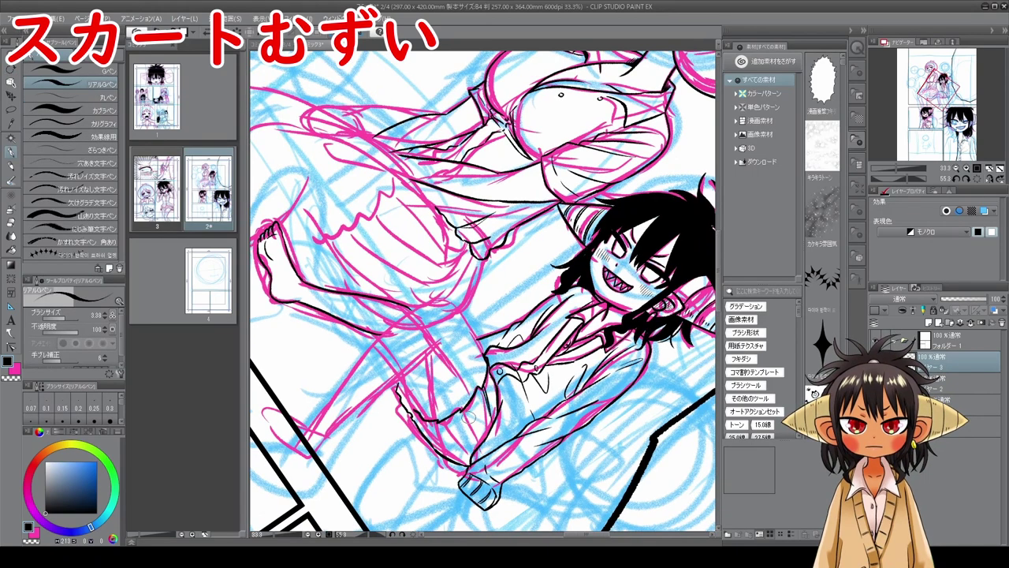
- Add pleat lines to the pointy-eared character's skirt, then try a jagged line beside her hand and undo it
drag(441, 423, 470, 459)
mouse_move(418, 417)
mouse_down()
mouse_move(445, 458)
mouse_move(437, 448)
mouse_up()
key(r)
mouse_move(633, 394)
mouse_down()
mouse_move(659, 334)
mouse_move(661, 262)
mouse_move(642, 207)
mouse_up()
key(p)
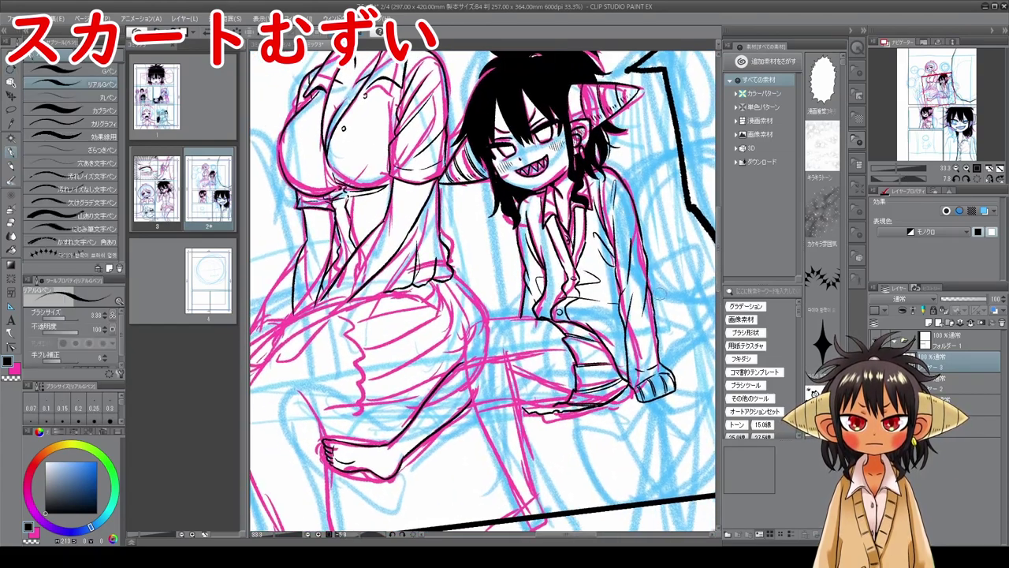
mouse_move(675, 250)
mouse_down()
mouse_move(691, 320)
mouse_move(699, 303)
mouse_move(705, 359)
mouse_move(698, 402)
mouse_move(673, 434)
mouse_move(683, 449)
mouse_move(643, 477)
mouse_up()
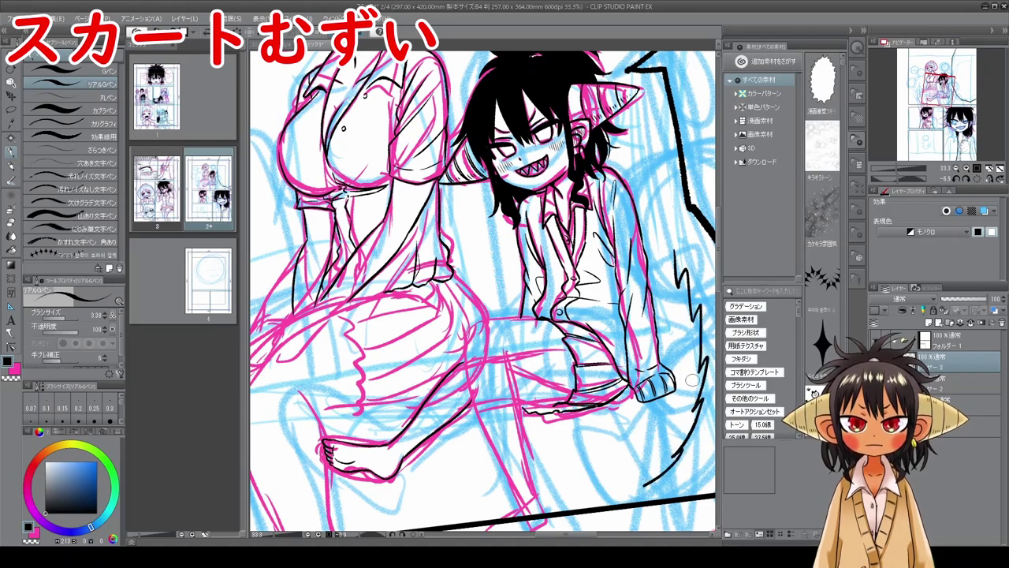
key(ctrl+z)
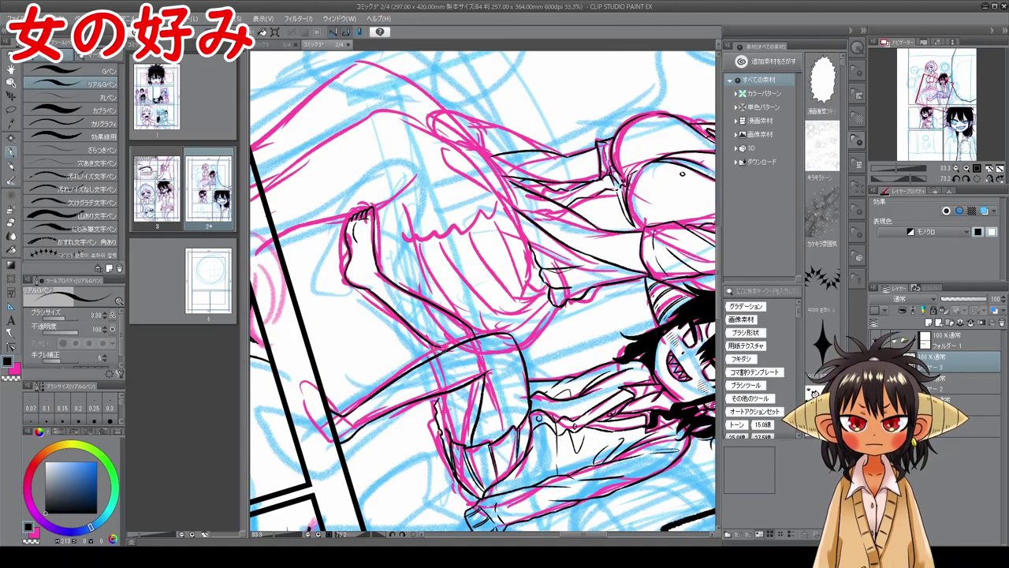
- Add a short stroke under the pointy-eared character's skirt, return the canvas upright and save the page
drag(446, 393, 449, 428)
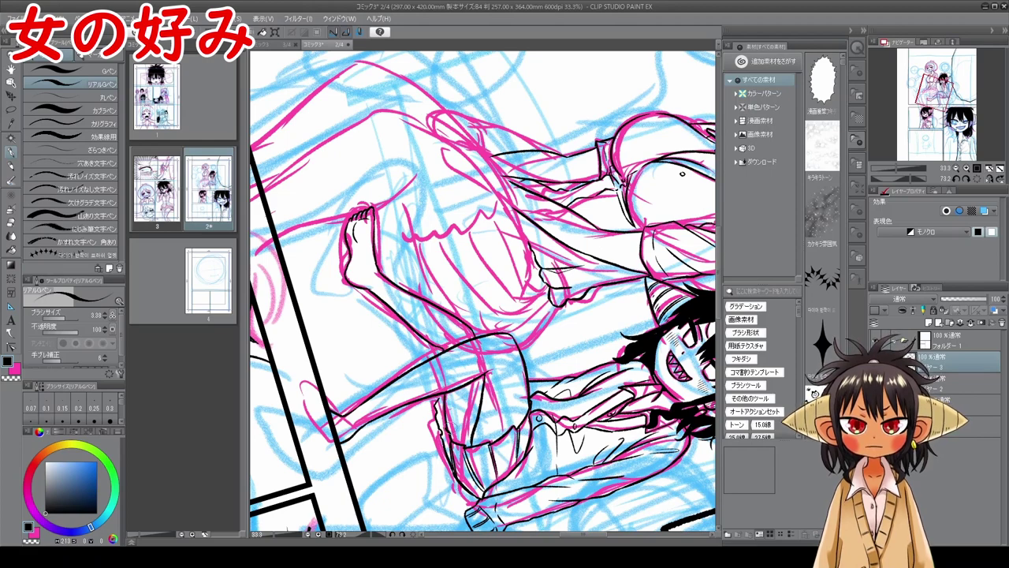
key(shift+space)
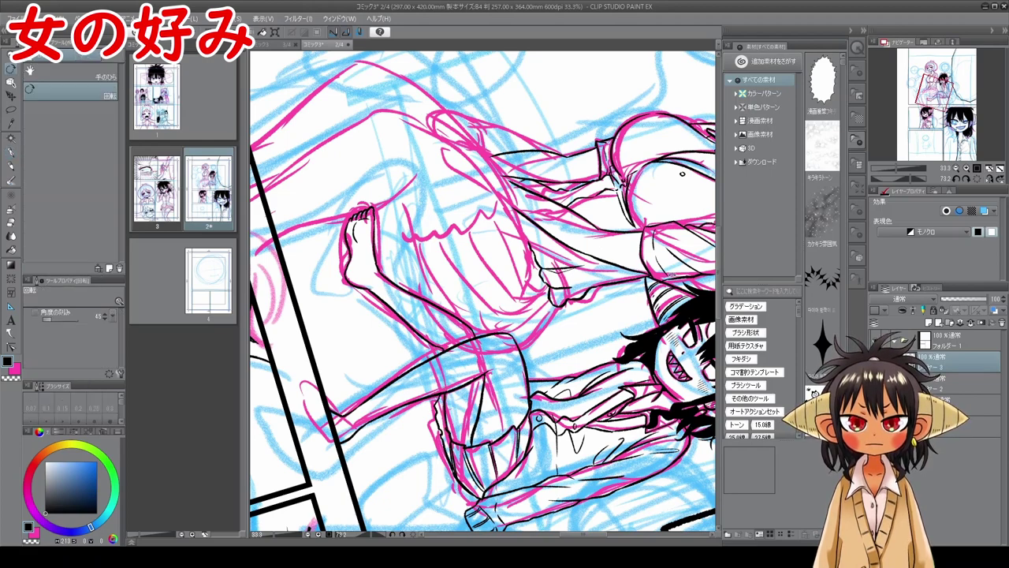
drag(579, 426, 514, 487)
key(space)
key(shift+space)
key(p)
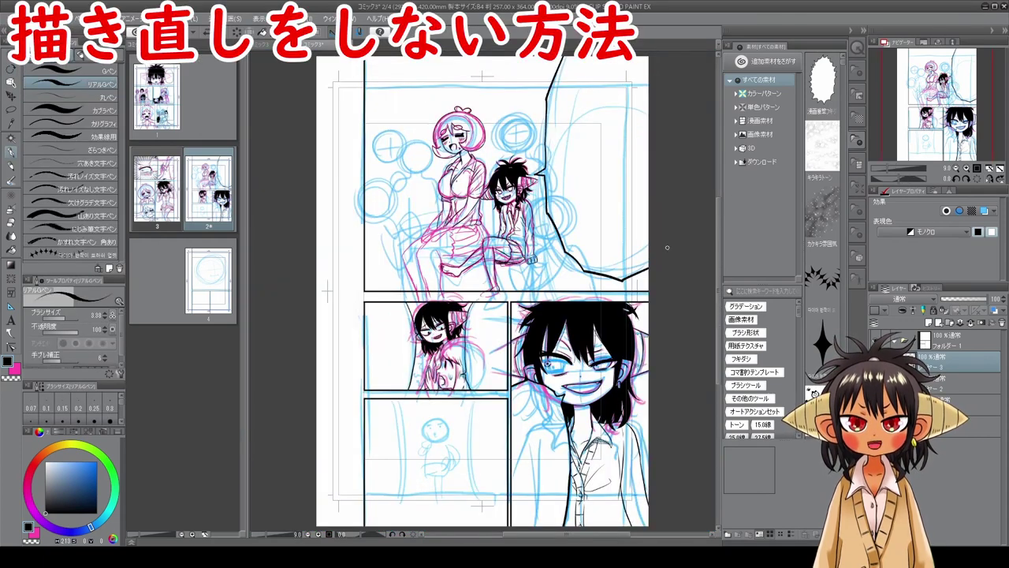
key(ctrl+s)
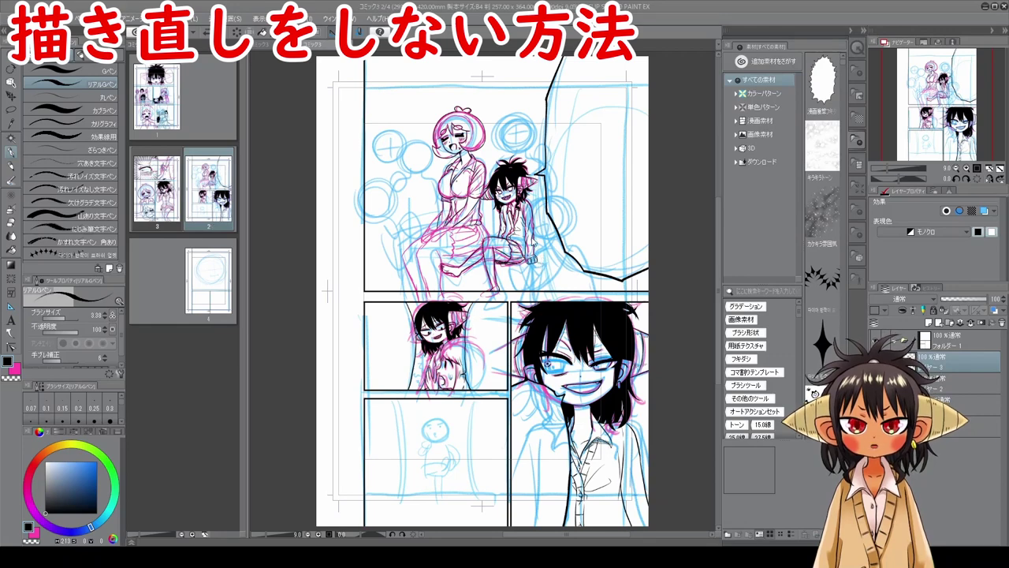
- Frame the woman's lower body and ink her skirt's hip line and wavy hem
key(space)
drag(523, 290, 572, 396)
scroll(556, 349, up, 3)
key(space)
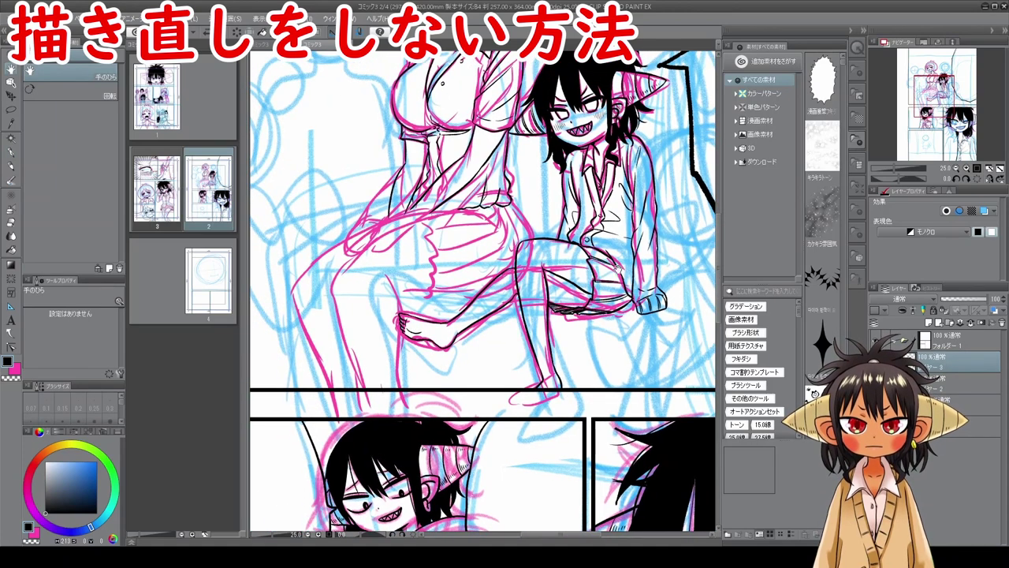
drag(584, 280, 593, 384)
drag(547, 360, 607, 334)
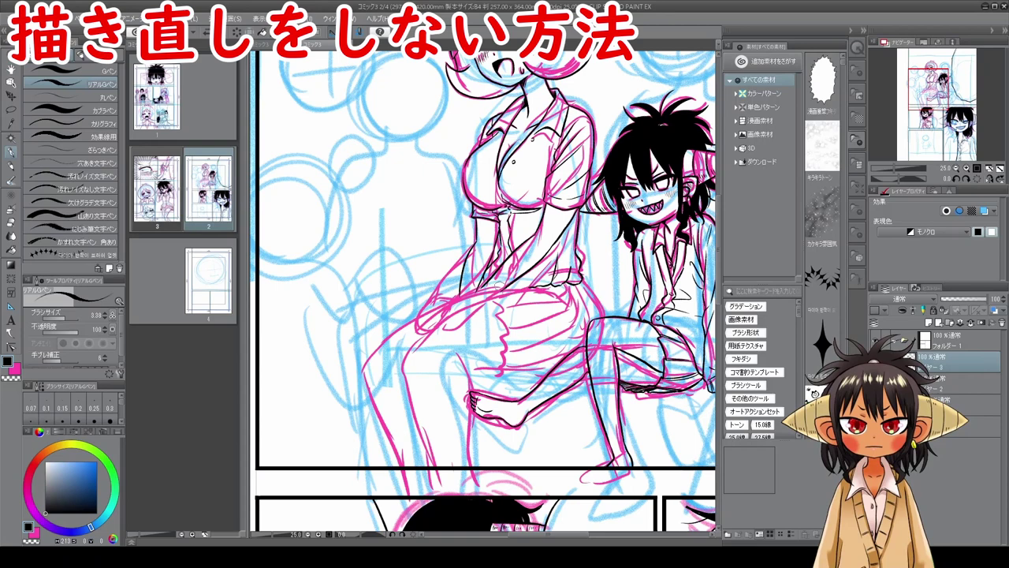
drag(488, 283, 470, 302)
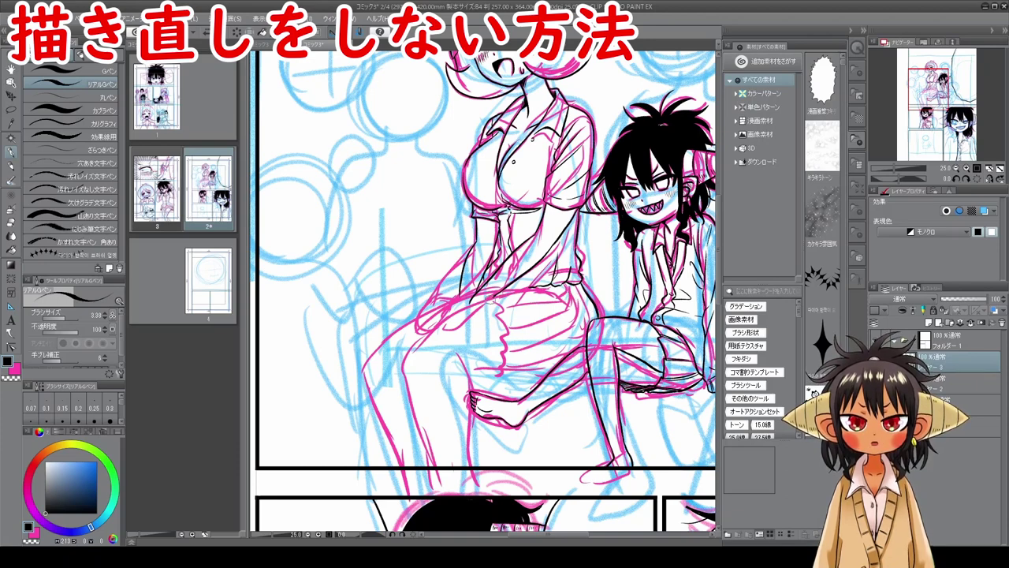
drag(461, 282, 456, 309)
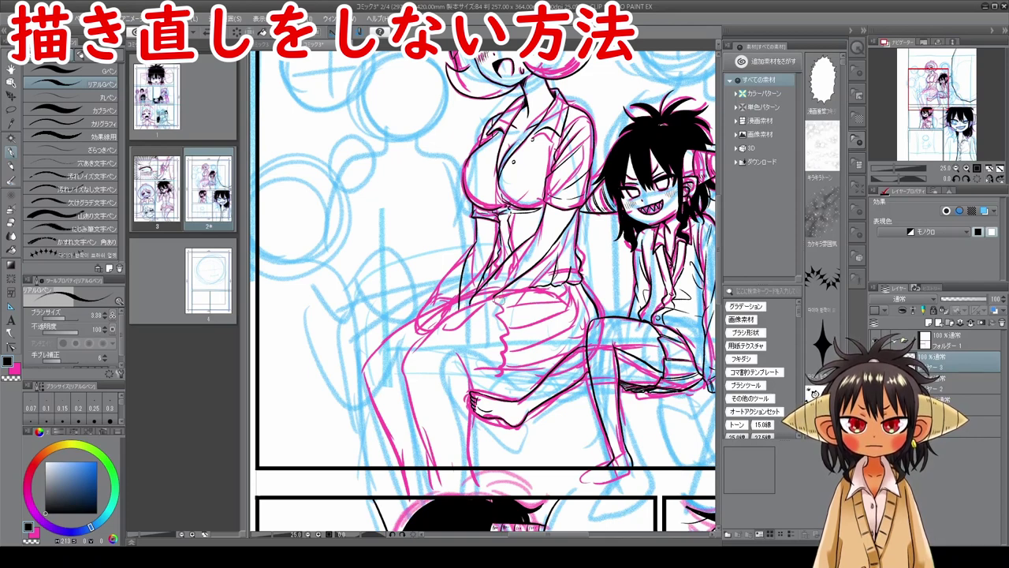
mouse_move(495, 300)
mouse_down()
mouse_move(510, 345)
mouse_move(495, 374)
mouse_up()
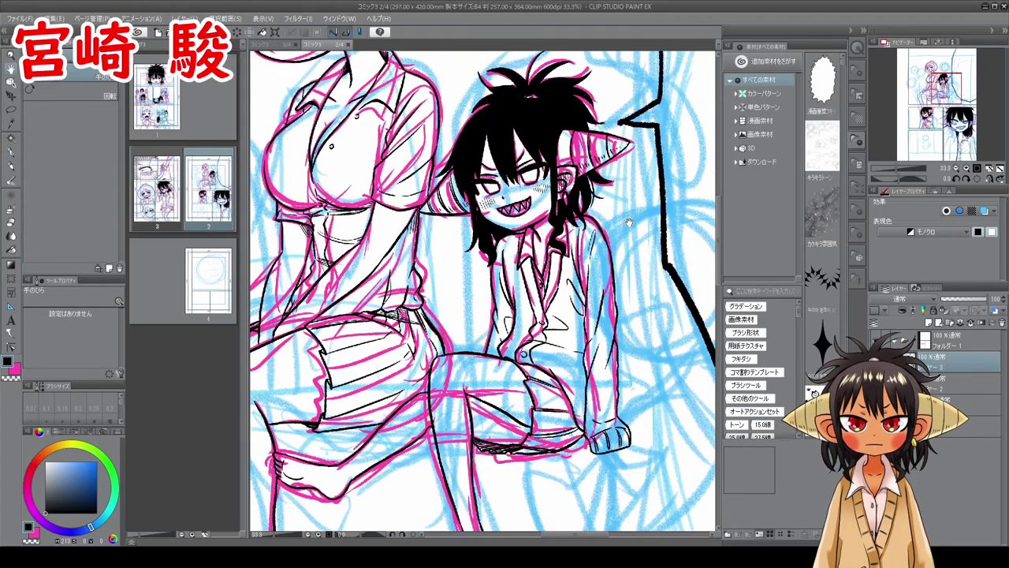
mouse_move(339, 102)
mouse_down()
mouse_move(410, 198)
mouse_move(457, 291)
mouse_move(441, 269)
mouse_up()
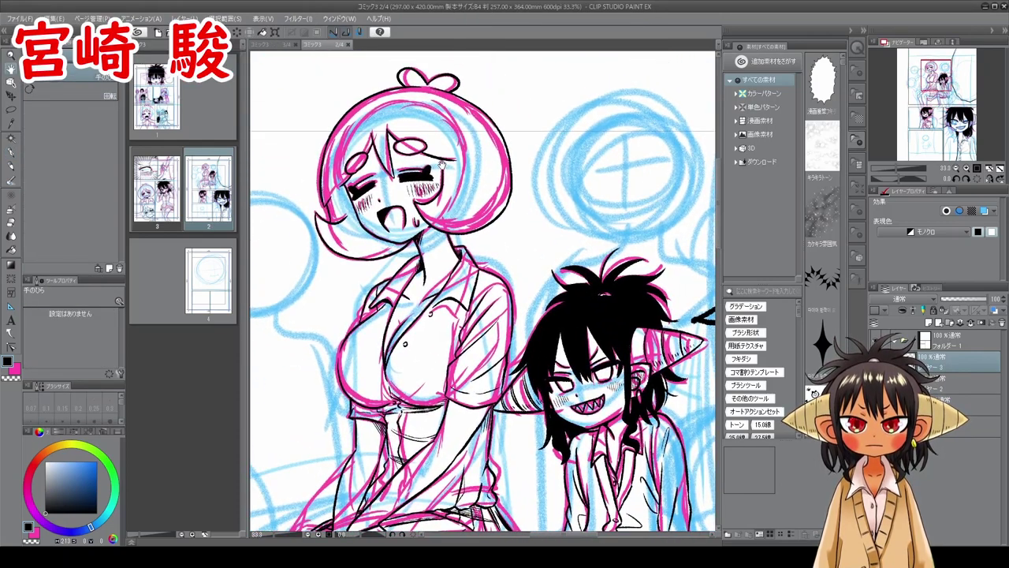
key(p)
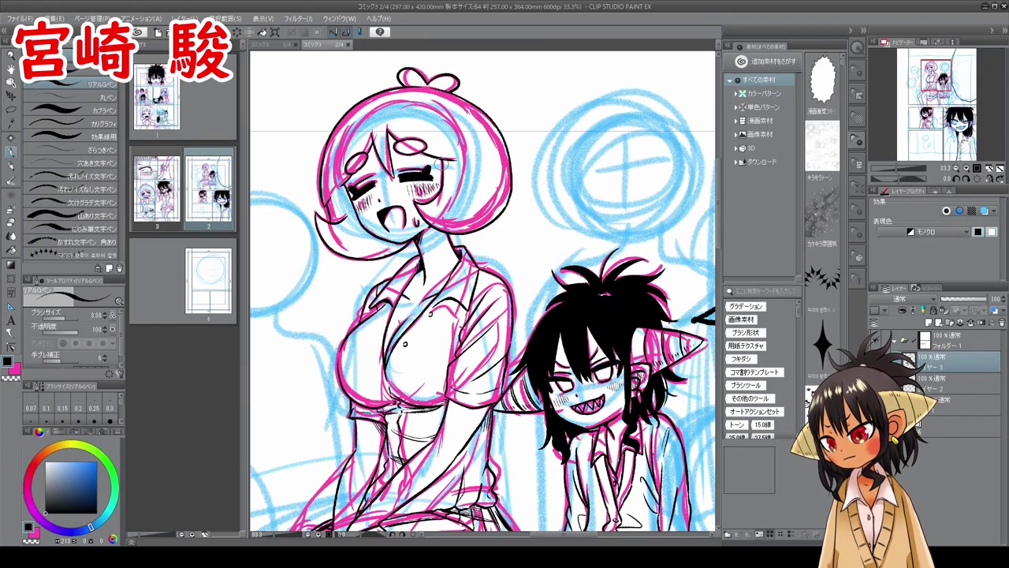
scroll(441, 165, down, 3)
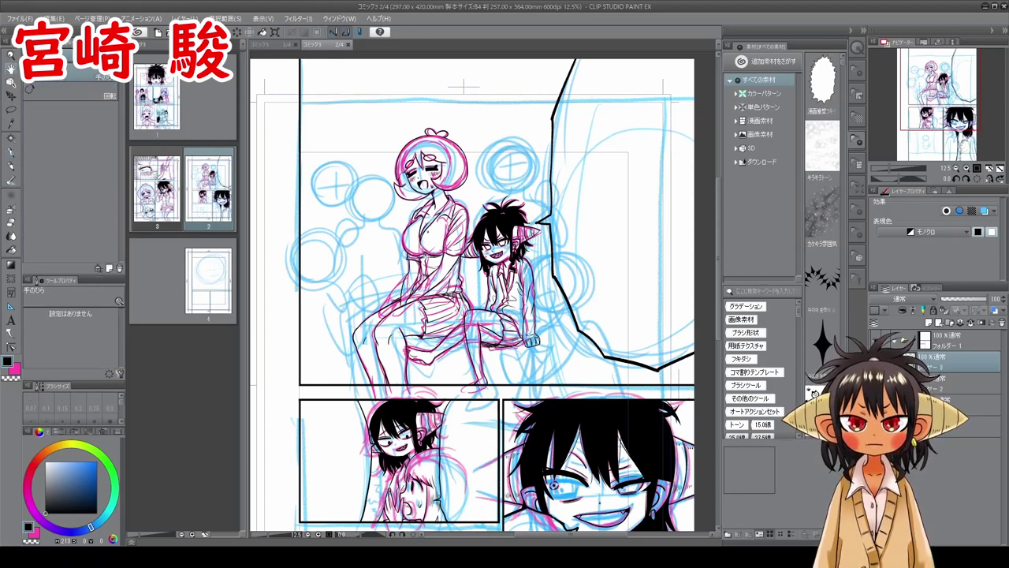
- Examine page 2's lower panels and the inked seated pair in the large upper panel at close range
drag(586, 286, 607, 183)
drag(627, 320, 599, 208)
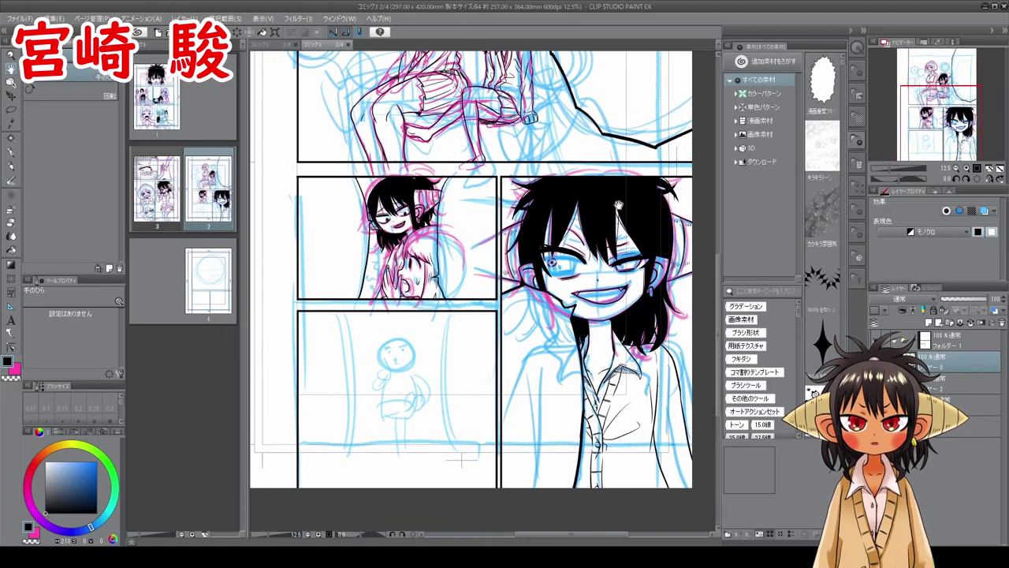
key(p)
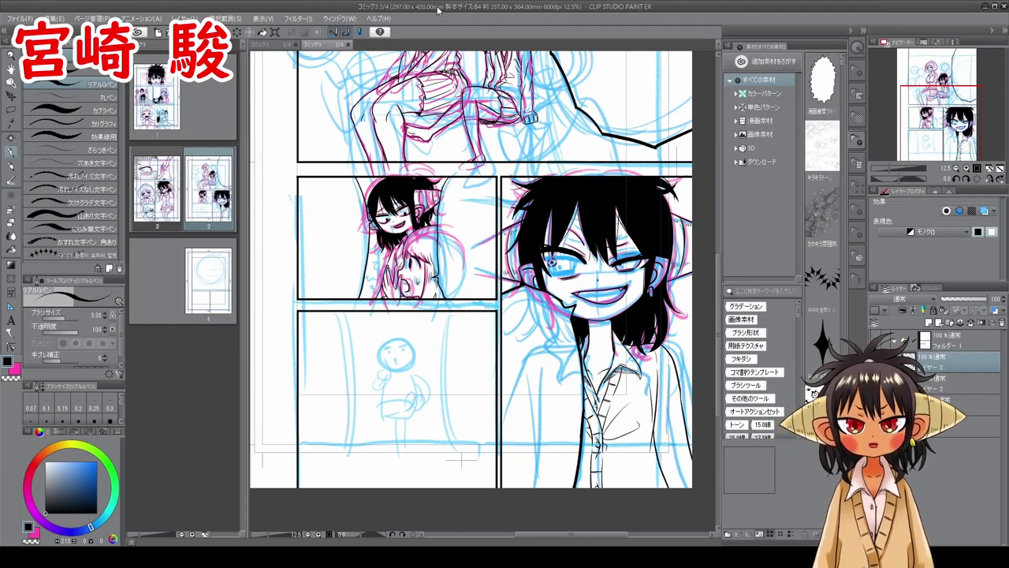
key(ctrl+minus)
key(ctrl+plus)
key(space)
drag(620, 227, 631, 308)
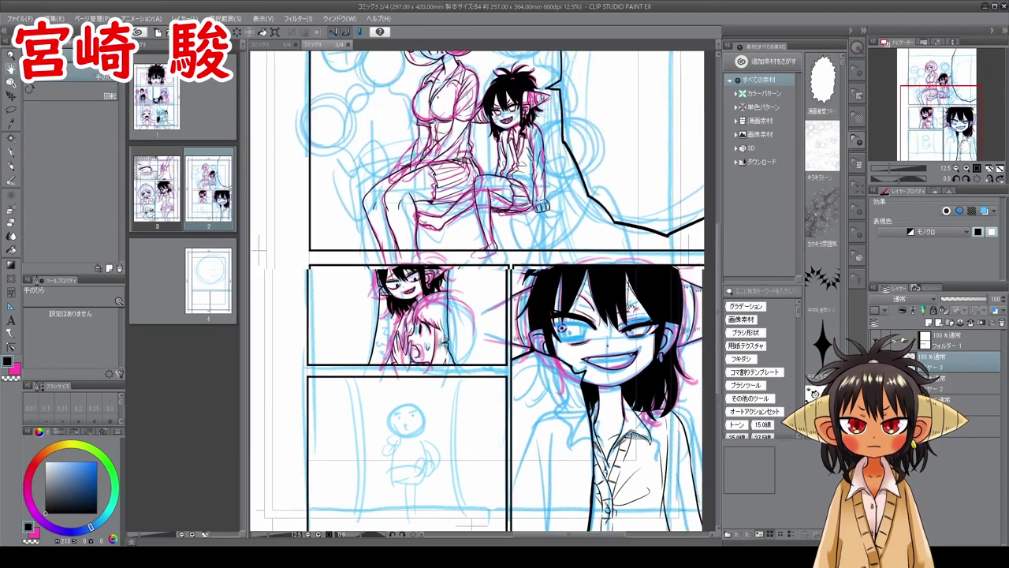
scroll(631, 306, up, 2)
scroll(591, 331, up, 2)
scroll(547, 360, down, 2)
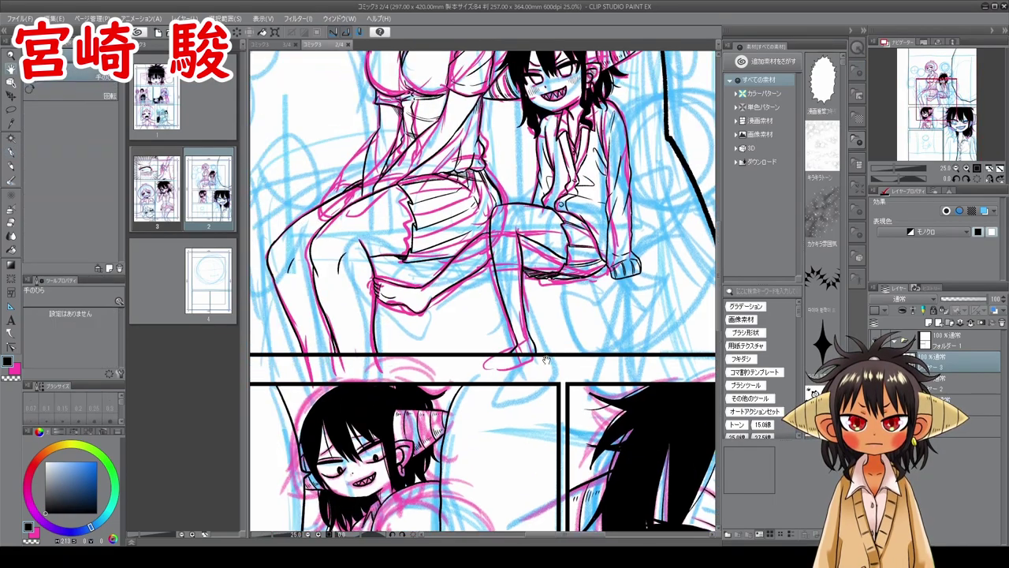
drag(447, 321, 534, 468)
mouse_move(559, 356)
mouse_down()
mouse_move(508, 418)
mouse_move(440, 427)
mouse_move(526, 173)
mouse_move(472, 357)
mouse_move(492, 398)
mouse_move(510, 175)
mouse_move(522, 337)
mouse_move(547, 301)
mouse_move(527, 180)
mouse_up()
mouse_move(552, 386)
mouse_down()
mouse_move(562, 281)
mouse_move(527, 132)
mouse_up()
mouse_move(581, 265)
mouse_down()
mouse_move(629, 151)
mouse_move(637, 294)
mouse_move(574, 334)
mouse_move(522, 323)
mouse_move(496, 421)
mouse_move(502, 447)
mouse_move(504, 383)
mouse_up()
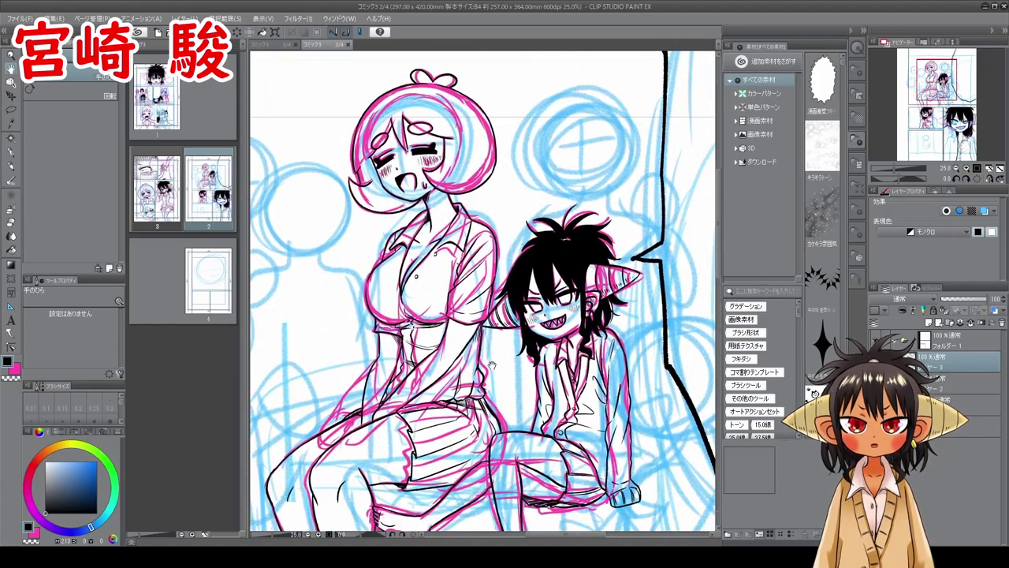
key(p)
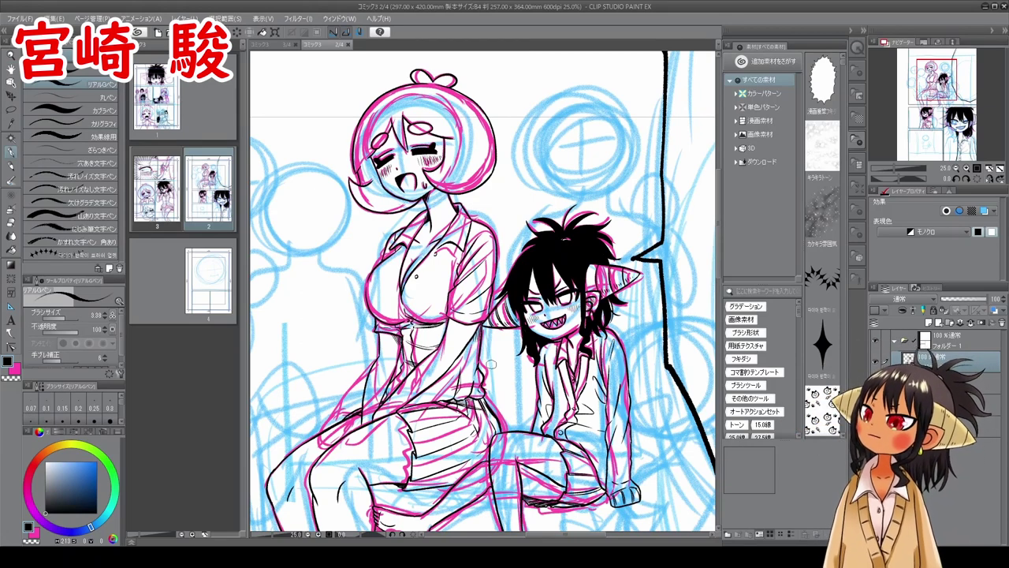
- Review the whole layout of page 2, comparing the large upper panel with the panels below it
scroll(491, 364, down, 2)
key(h)
drag(586, 351, 563, 168)
mouse_move(592, 235)
mouse_down()
mouse_move(559, 184)
mouse_move(580, 185)
mouse_move(585, 211)
mouse_move(589, 198)
mouse_up()
key(p)
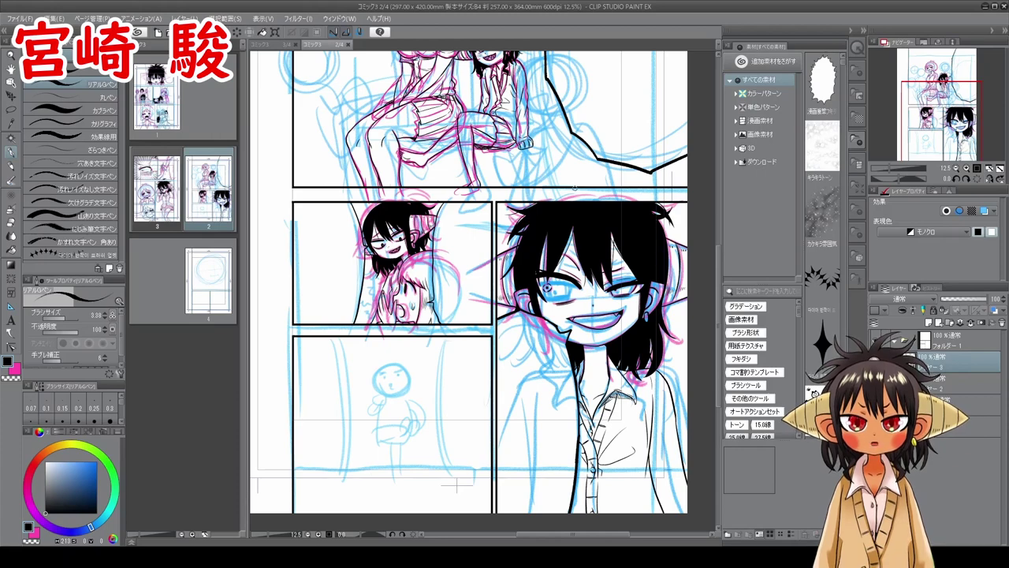
key(ctrl+minus)
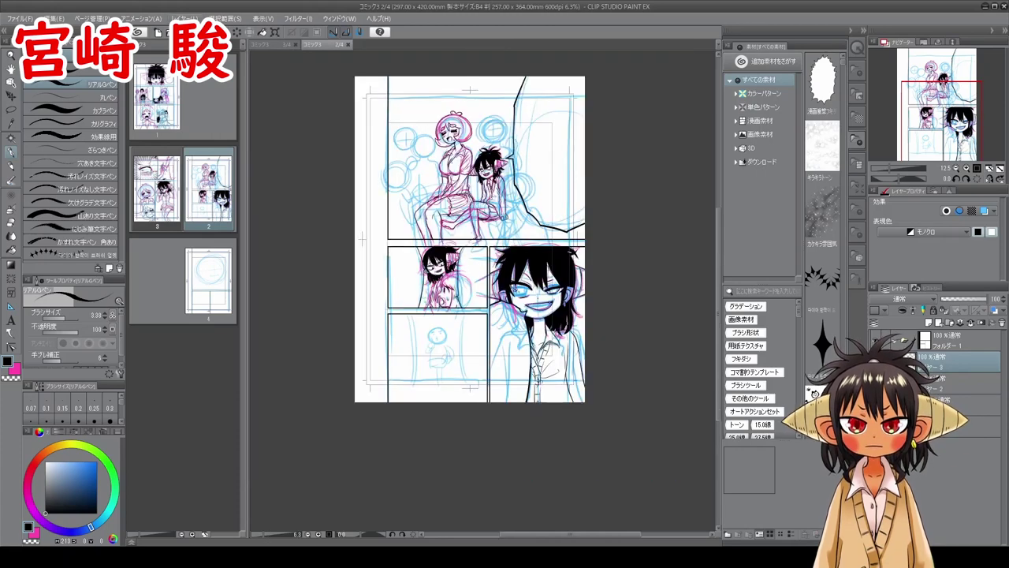
key(space)
drag(530, 231, 520, 249)
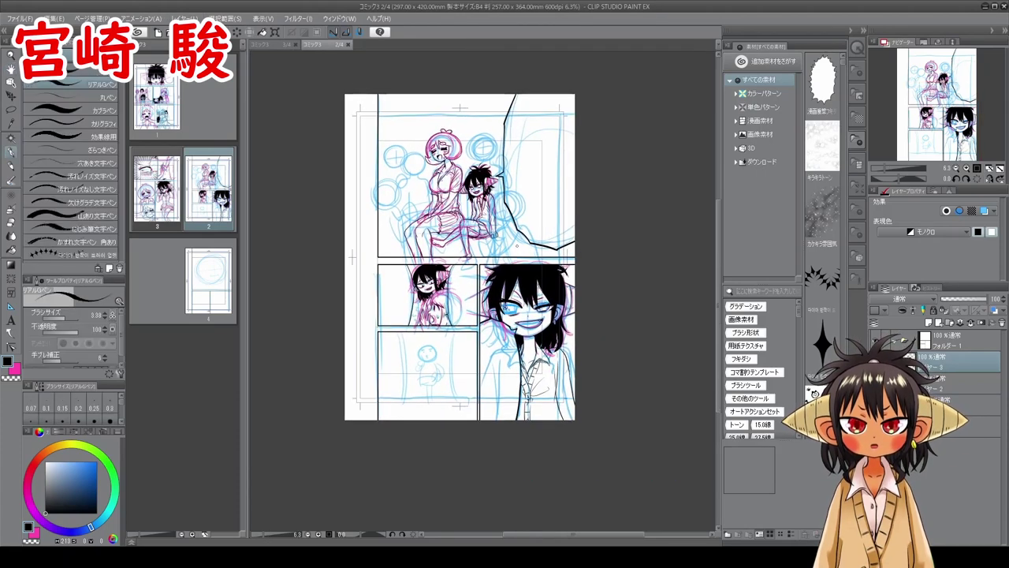
scroll(517, 245, up, 2)
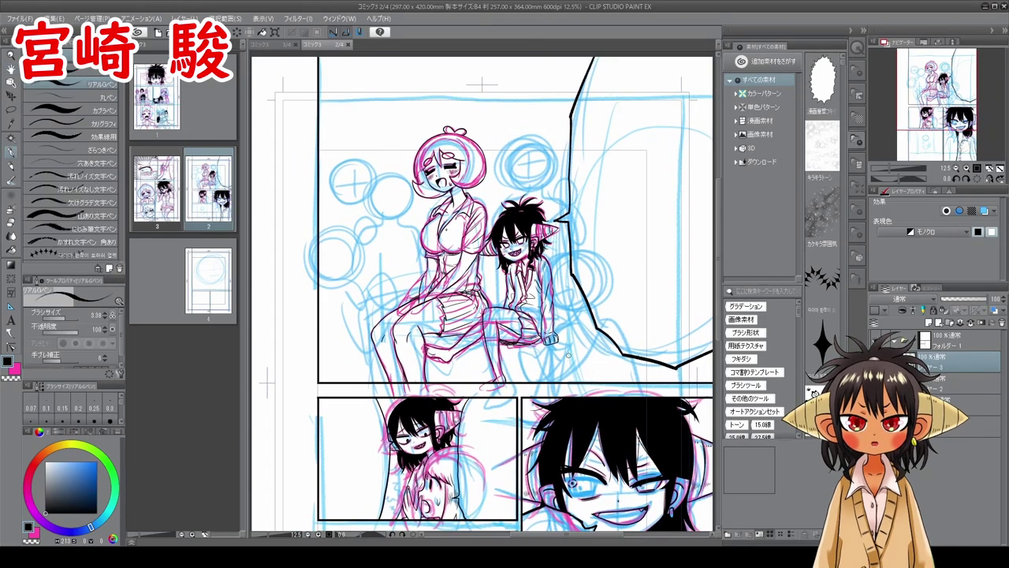
key(space)
mouse_move(568, 355)
mouse_down()
mouse_move(558, 370)
mouse_move(529, 314)
mouse_move(531, 244)
mouse_move(511, 169)
mouse_move(525, 191)
mouse_move(561, 203)
mouse_up()
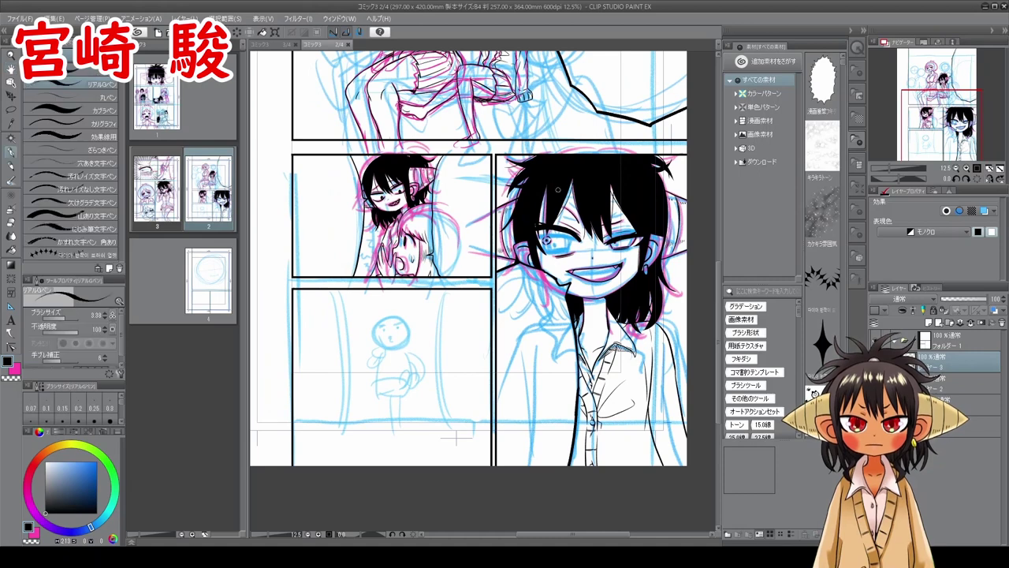
scroll(558, 189, down, 2)
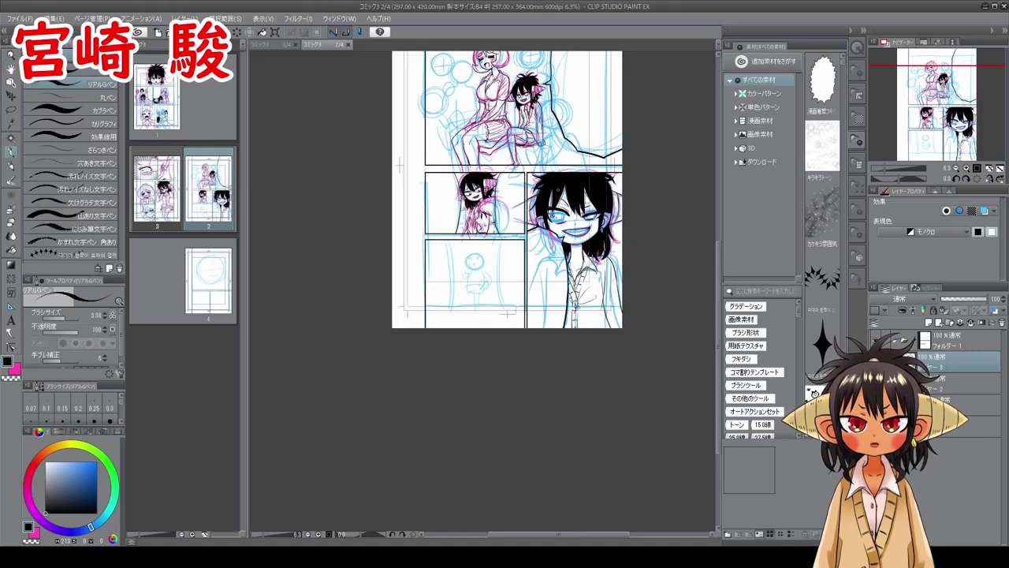
key(space)
drag(514, 171, 444, 281)
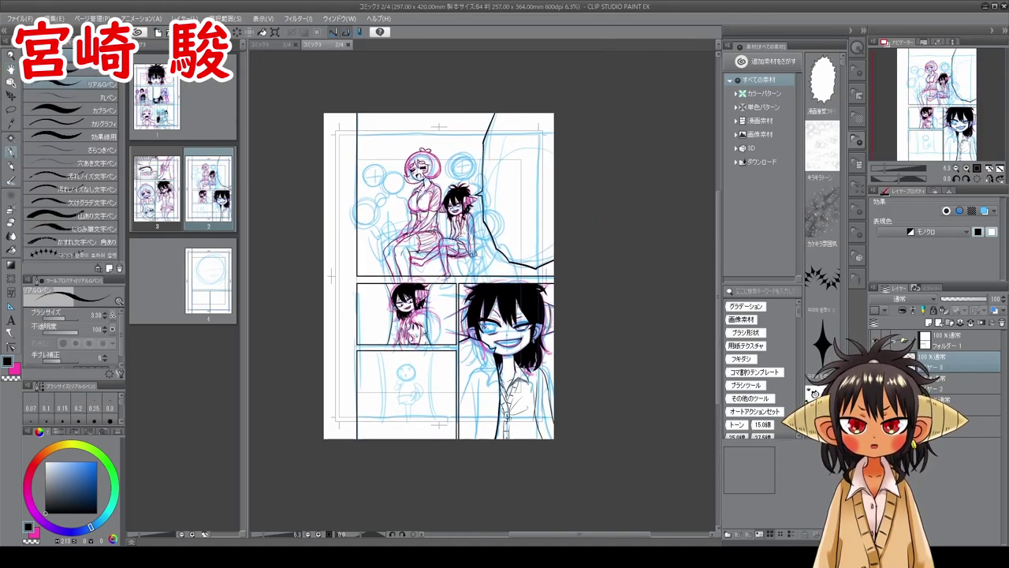
scroll(477, 292, up, 2)
key(space)
drag(461, 262, 512, 376)
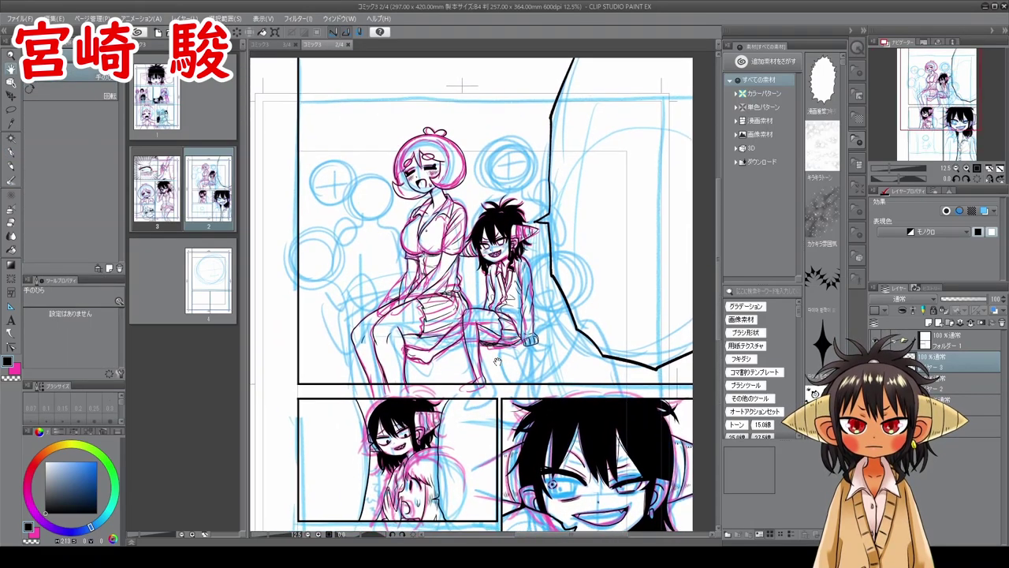
scroll(566, 306, up, 4)
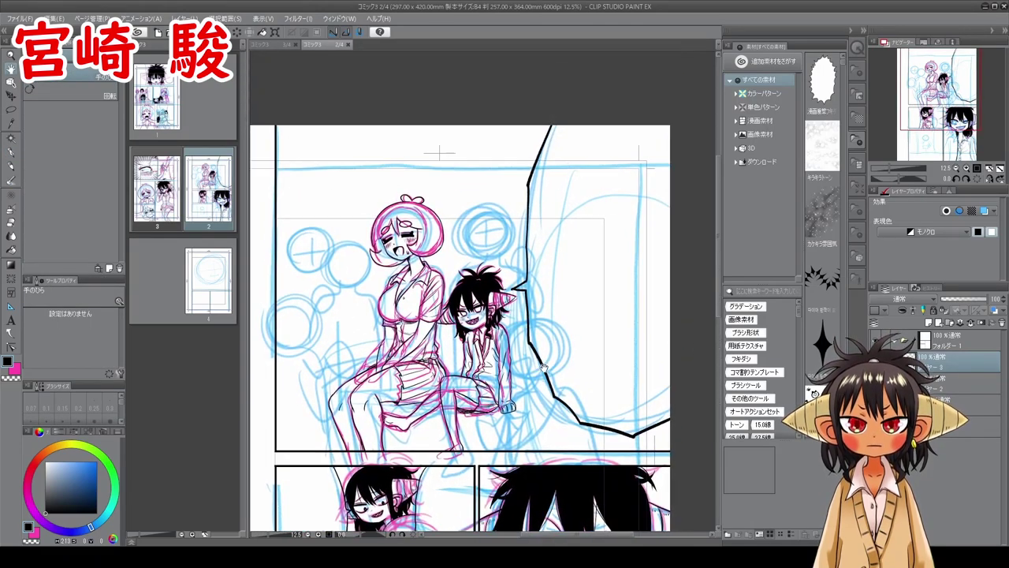
scroll(533, 359, down, 4)
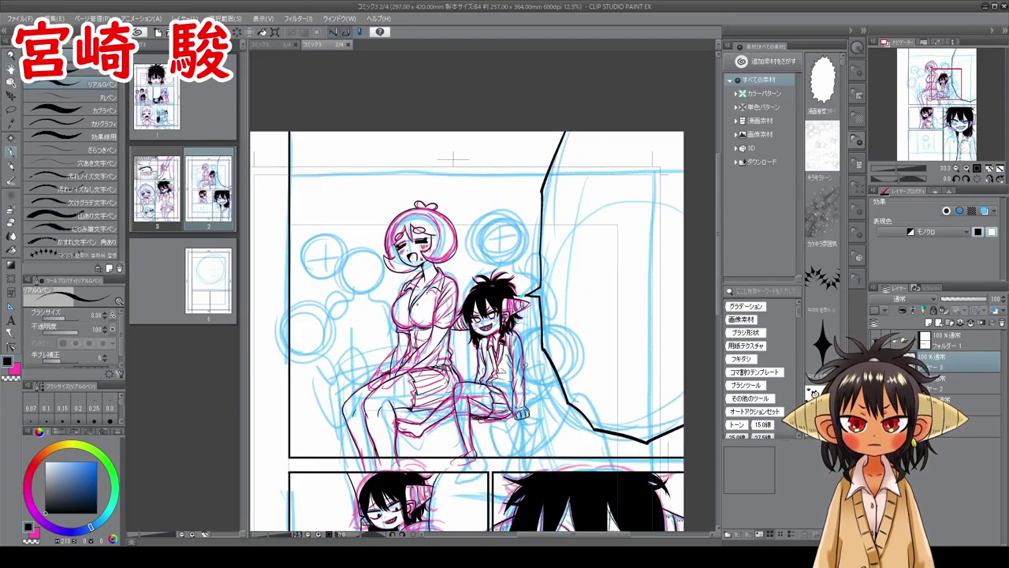
- On the blue rough-sketch layer, redraw the small standing figure's head guides, hips and legs in light blue in the lower-left panel
key(space)
drag(601, 505, 581, 196)
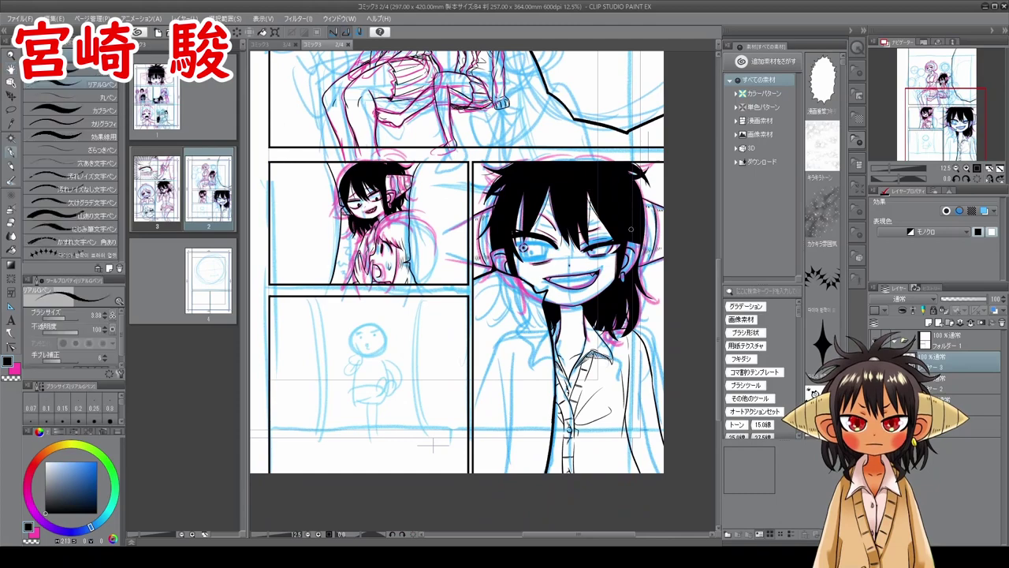
key(space)
mouse_move(433, 445)
mouse_down()
mouse_move(450, 445)
mouse_move(462, 471)
mouse_move(466, 413)
mouse_up()
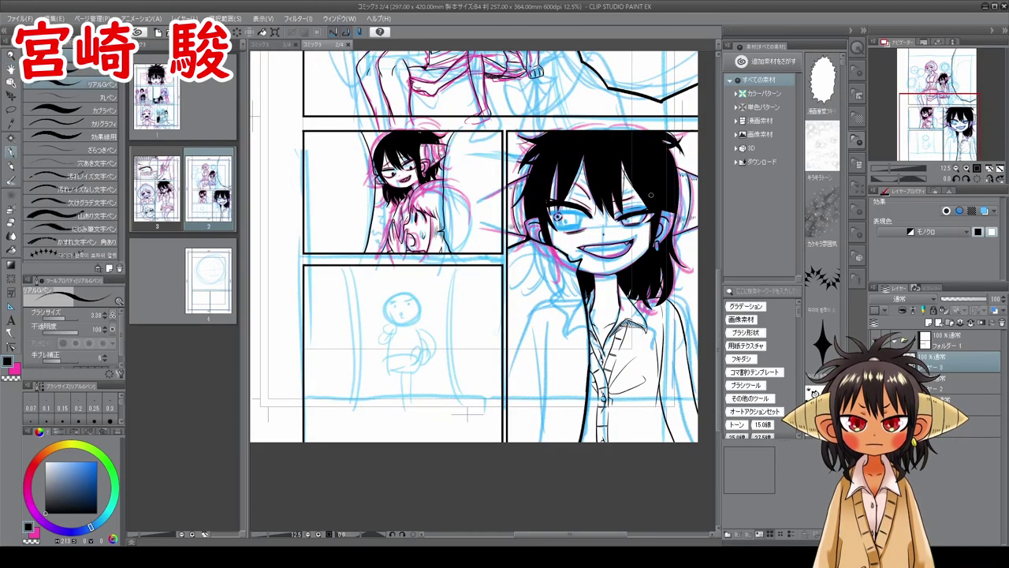
click(964, 400)
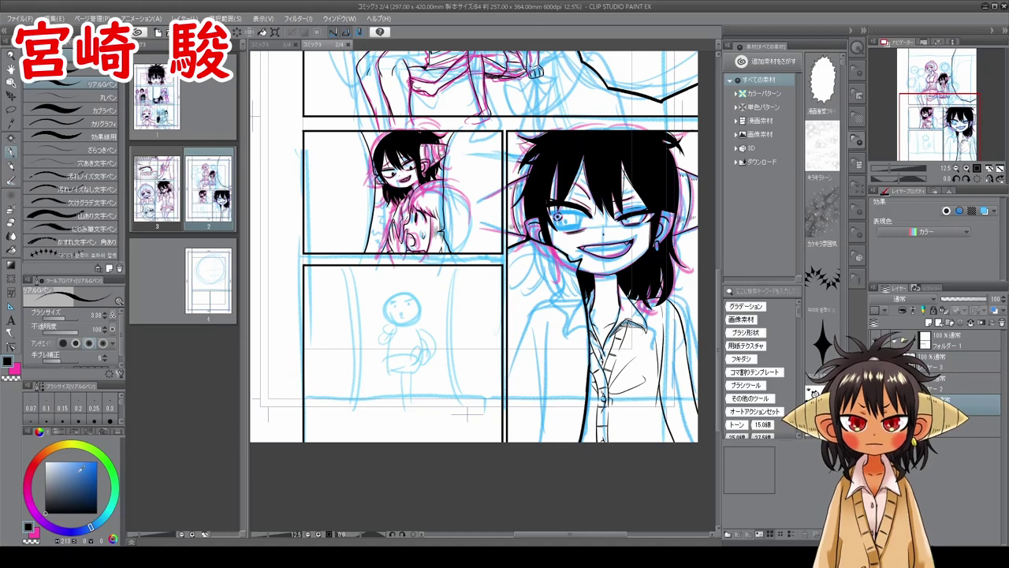
drag(79, 471, 77, 448)
click(96, 524)
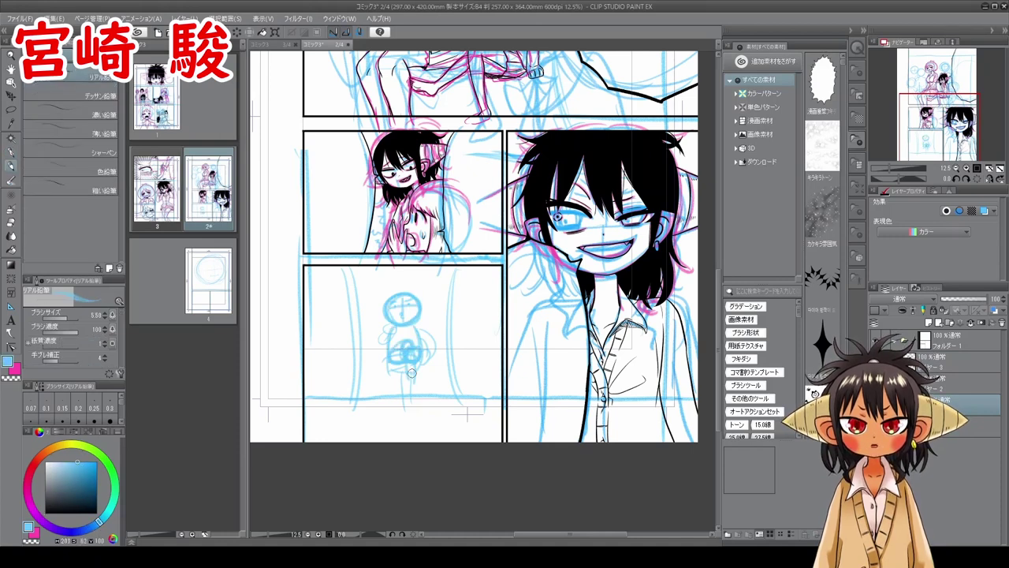
drag(411, 372, 416, 383)
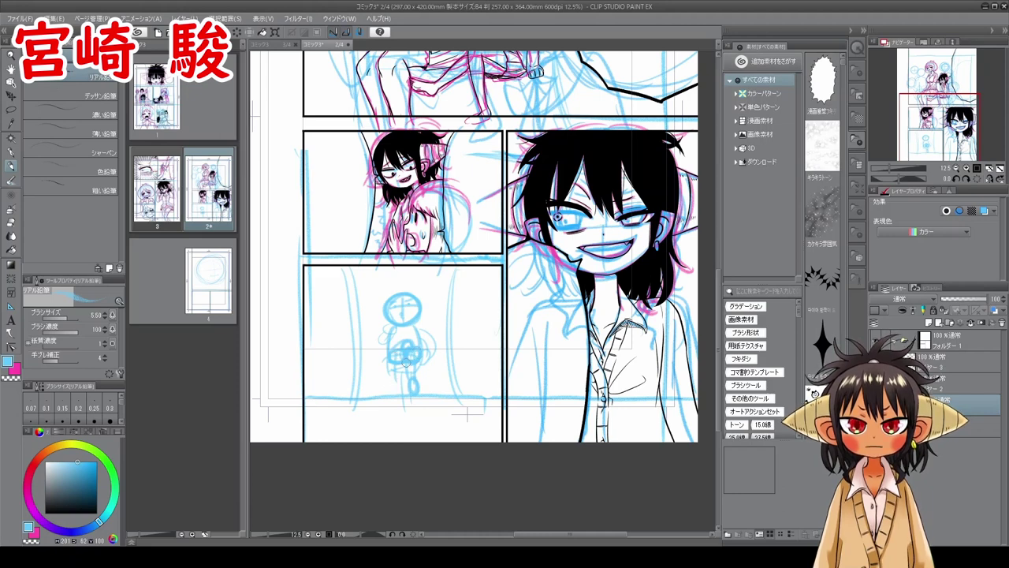
drag(406, 364, 402, 412)
- Build up the small figure's arms, torso and legs with further light blue pencil strokes
key(space)
mouse_move(519, 175)
mouse_down()
mouse_move(492, 366)
mouse_move(536, 423)
mouse_move(531, 455)
mouse_move(553, 436)
mouse_move(547, 455)
mouse_move(514, 422)
mouse_move(490, 323)
mouse_move(532, 309)
mouse_up()
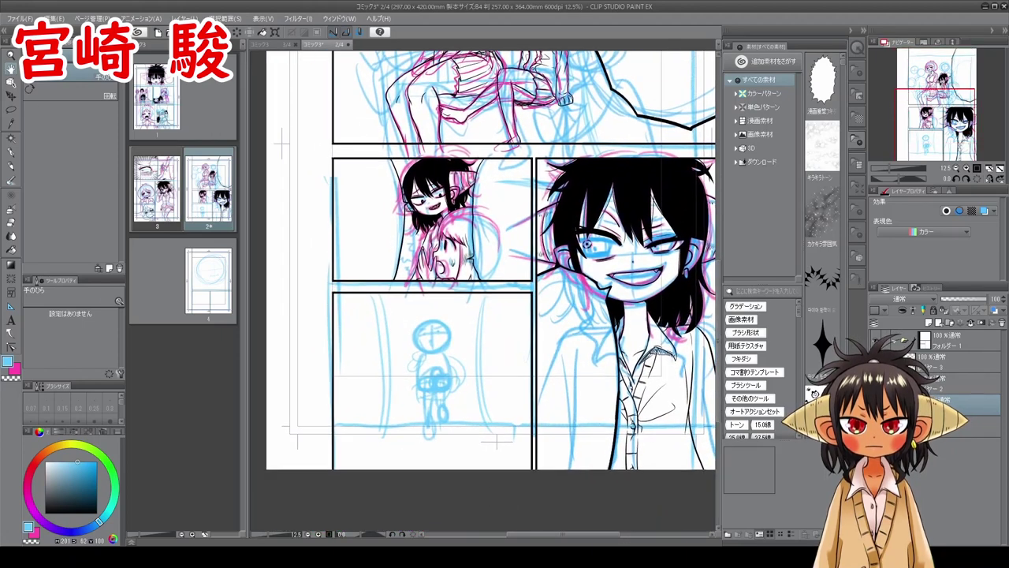
drag(481, 336, 522, 312)
scroll(522, 311, up, 3)
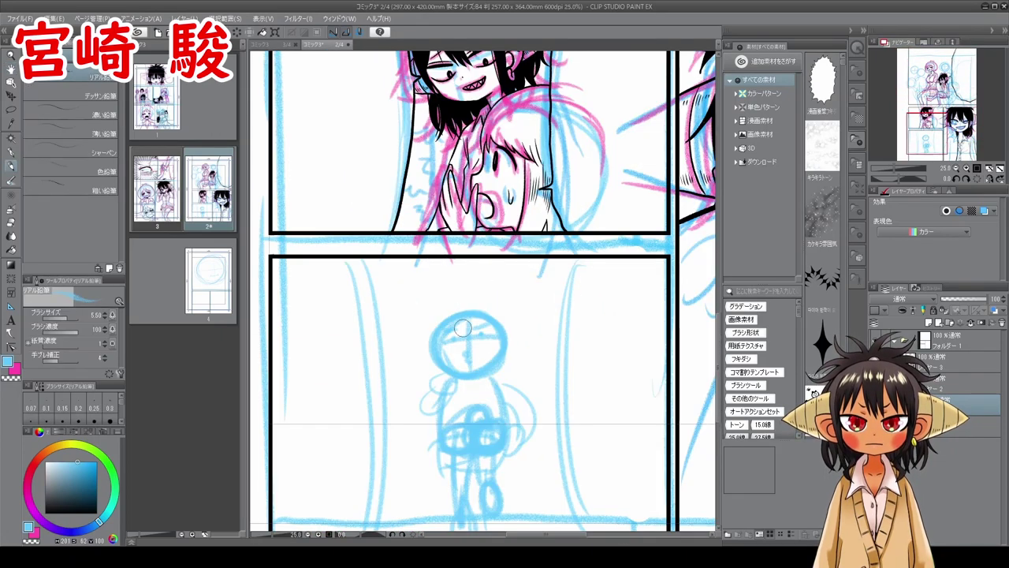
drag(466, 273, 459, 258)
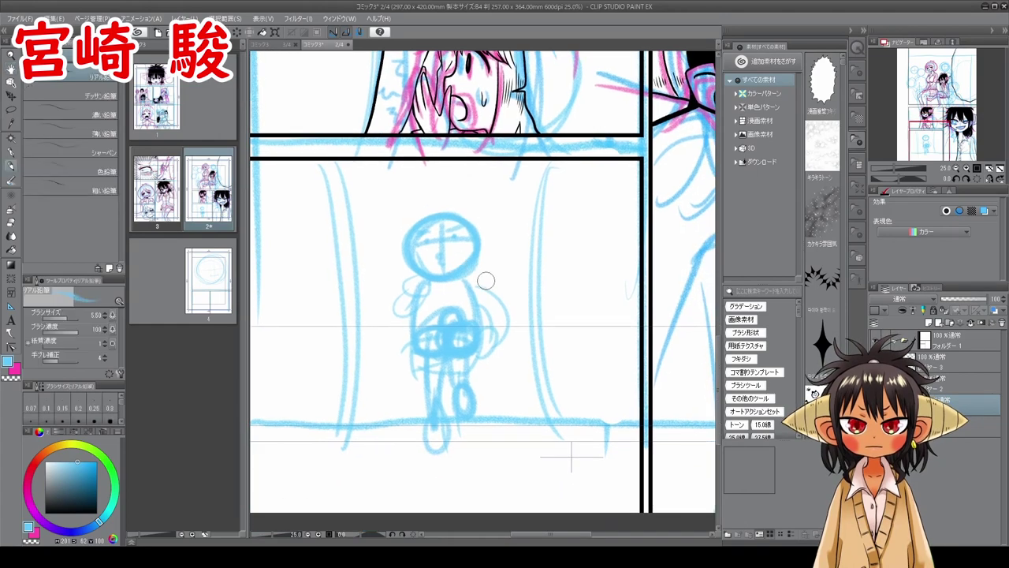
drag(482, 292, 509, 282)
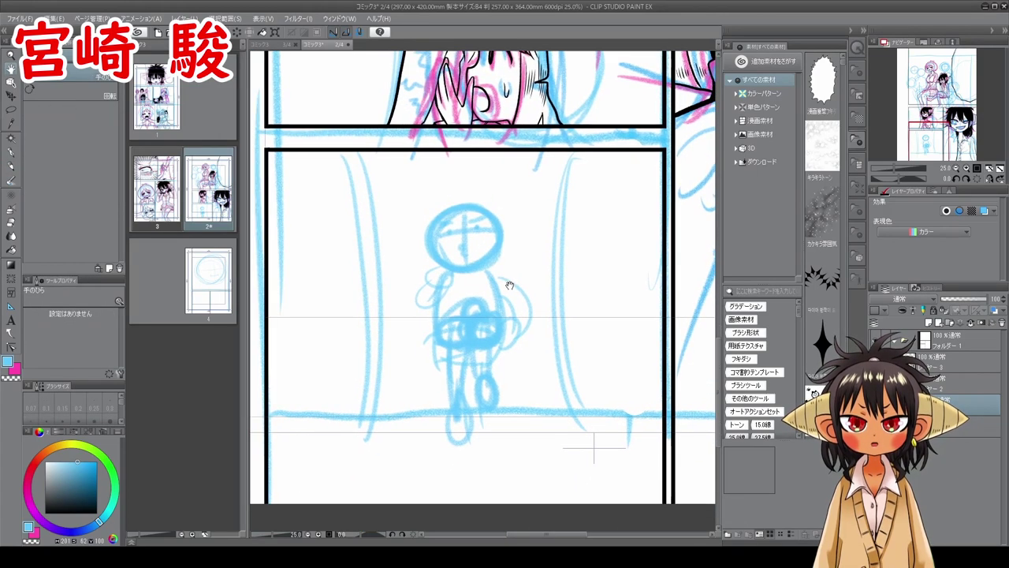
mouse_move(586, 259)
mouse_down()
mouse_move(585, 172)
mouse_move(574, 275)
mouse_move(547, 261)
mouse_up()
key(p)
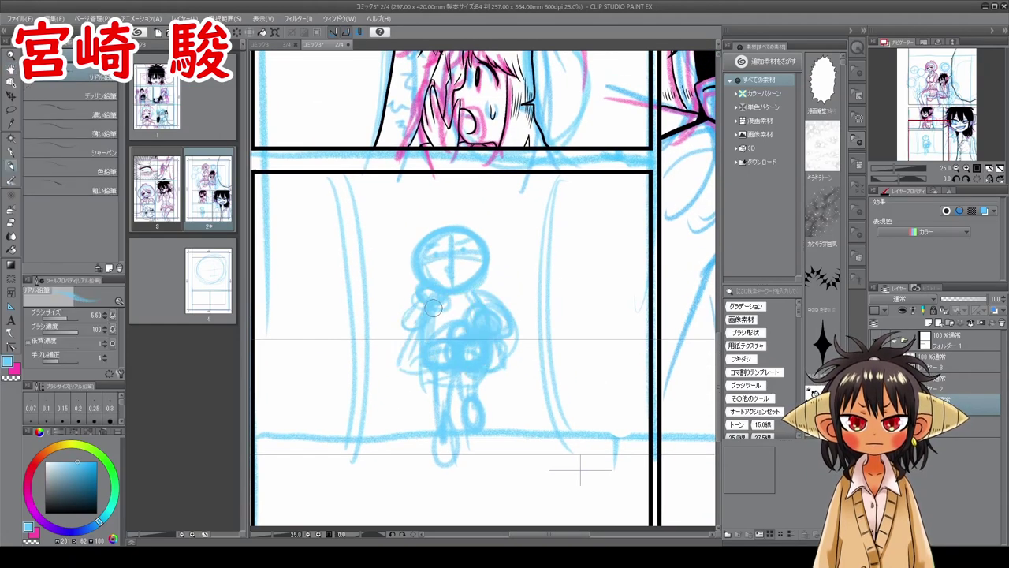
drag(404, 328, 416, 302)
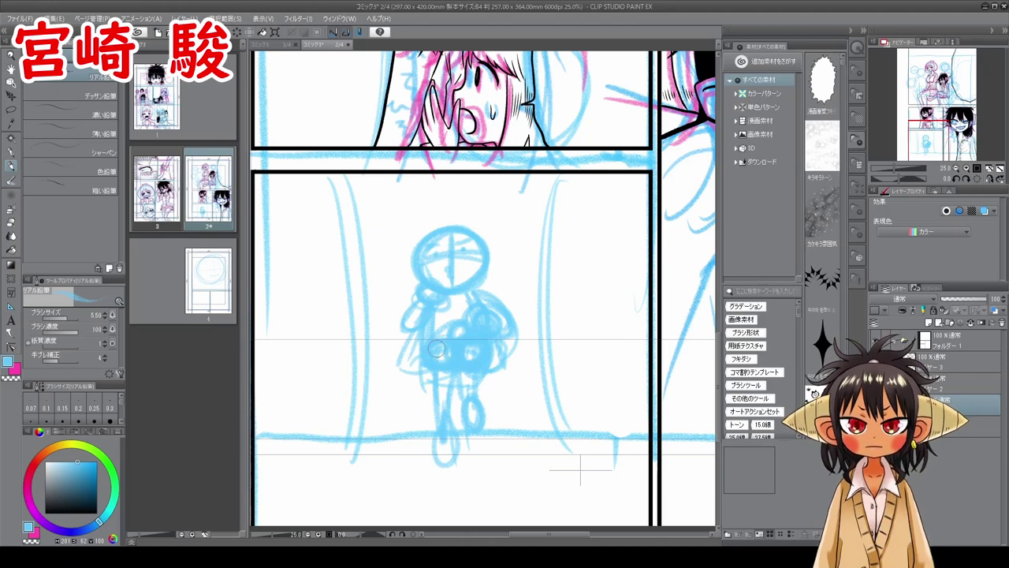
mouse_move(441, 372)
mouse_down()
mouse_move(457, 353)
mouse_move(461, 385)
mouse_move(440, 388)
mouse_move(443, 411)
mouse_move(459, 406)
mouse_move(452, 473)
mouse_move(434, 452)
mouse_up()
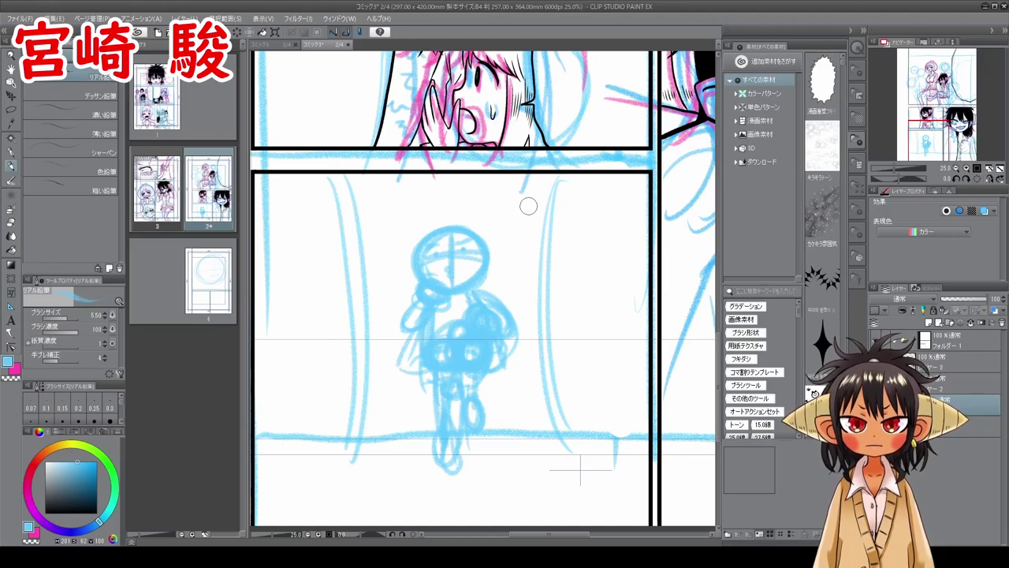
- Save the page and switch the pencil colour to magenta for the small figure's detail sketch
drag(937, 130, 945, 80)
scroll(567, 404, down, 10)
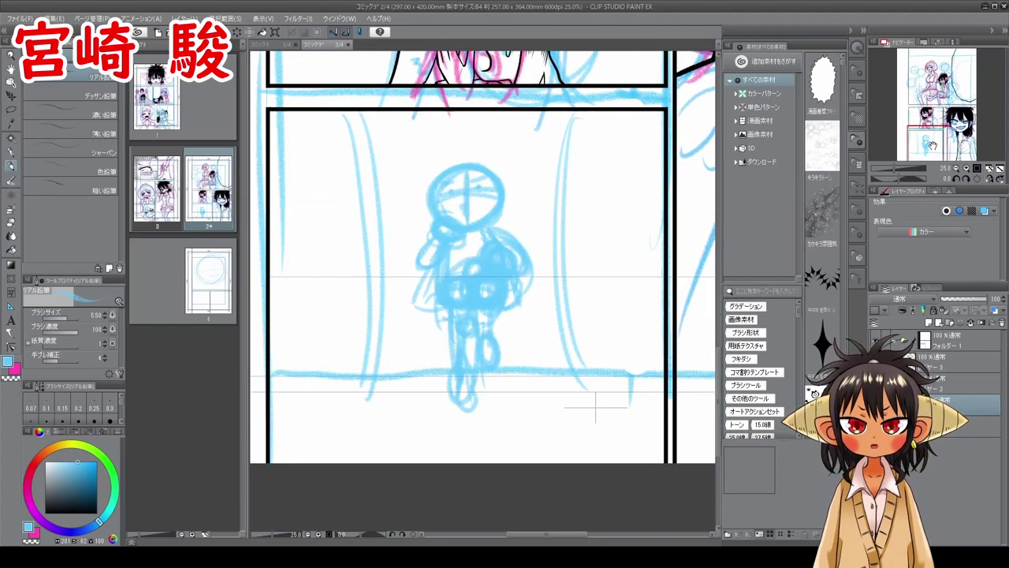
drag(602, 423, 608, 424)
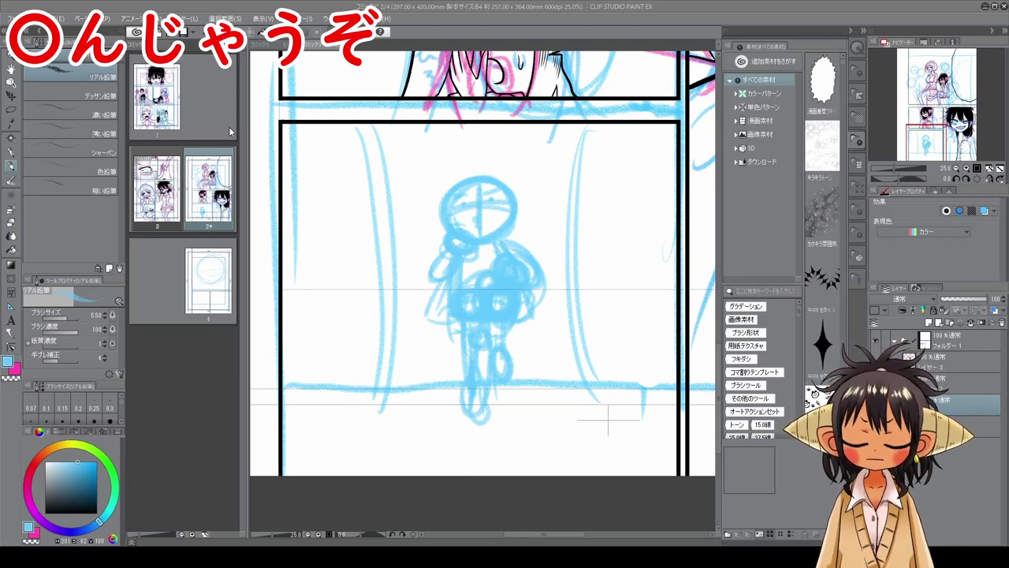
key(ctrl+s)
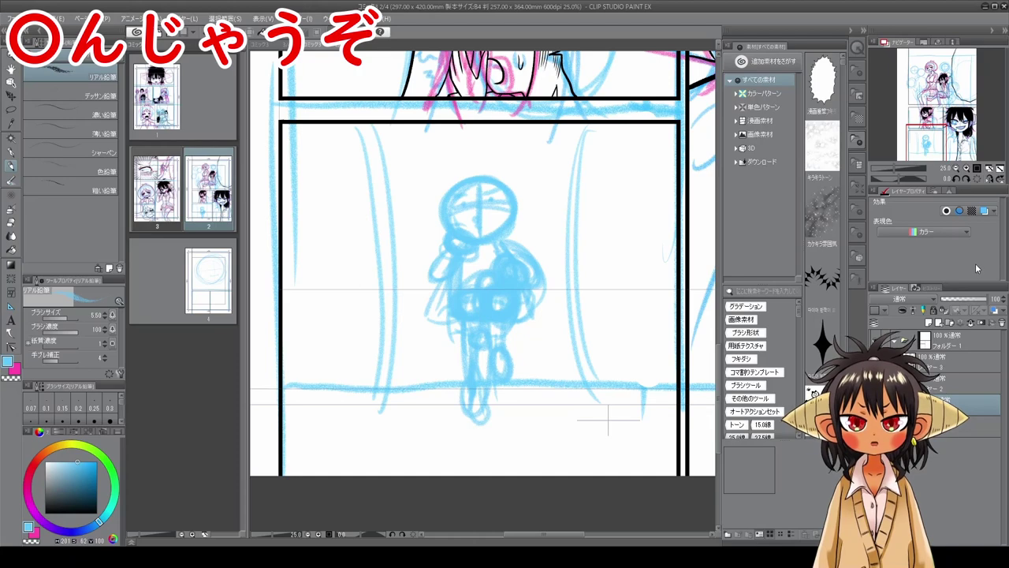
mouse_move(936, 126)
mouse_down()
mouse_move(943, 82)
mouse_move(965, 133)
mouse_move(935, 126)
mouse_move(934, 153)
mouse_up()
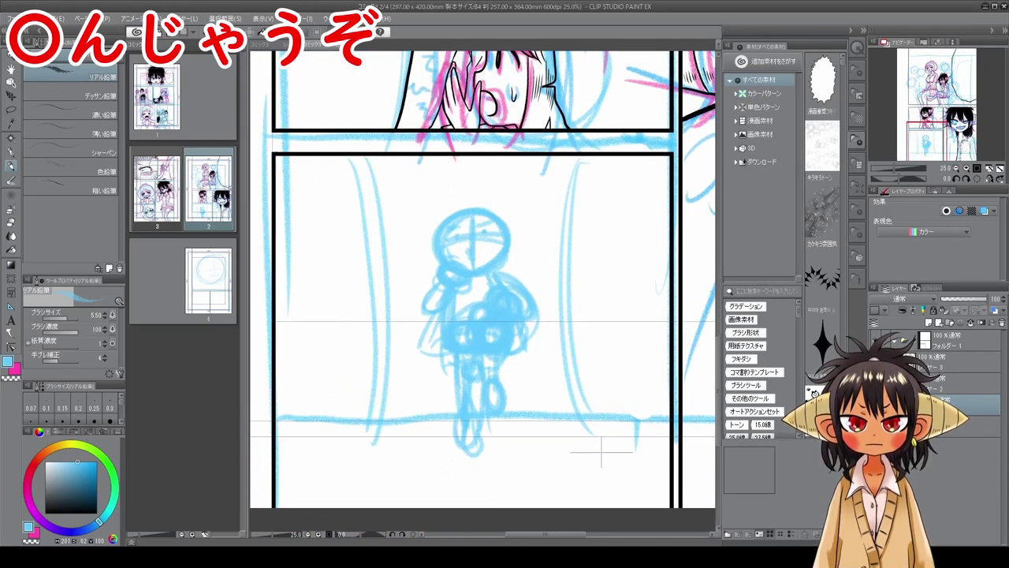
click(16, 369)
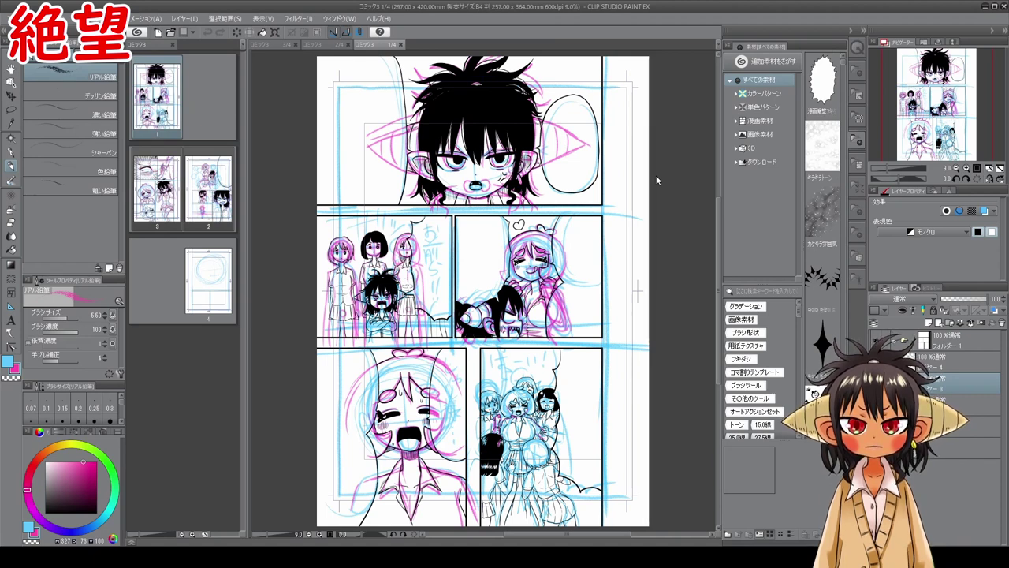
- Look through pages 2, 3 and 4 of the manga, and return to page 2
double_click(210, 194)
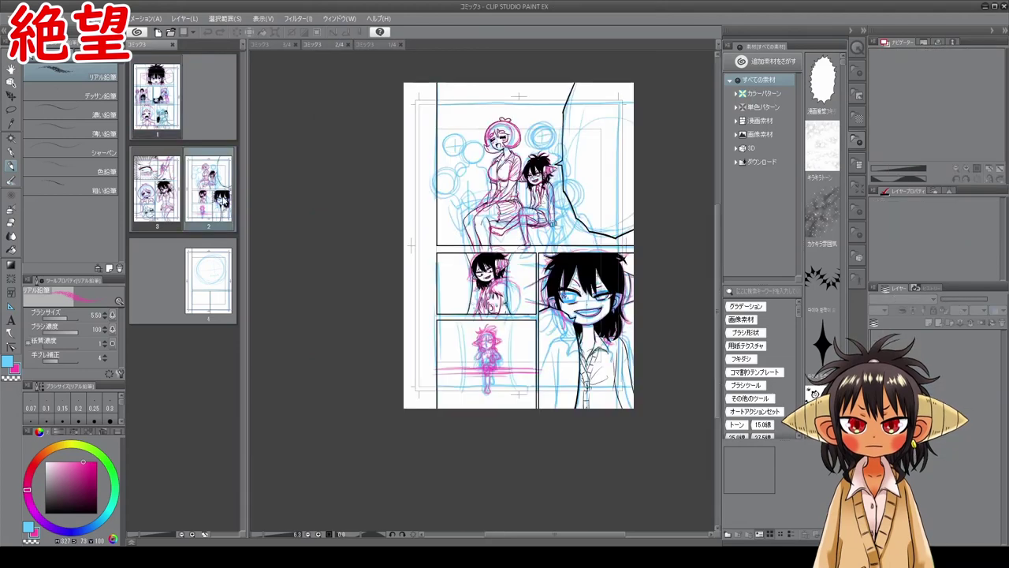
double_click(174, 208)
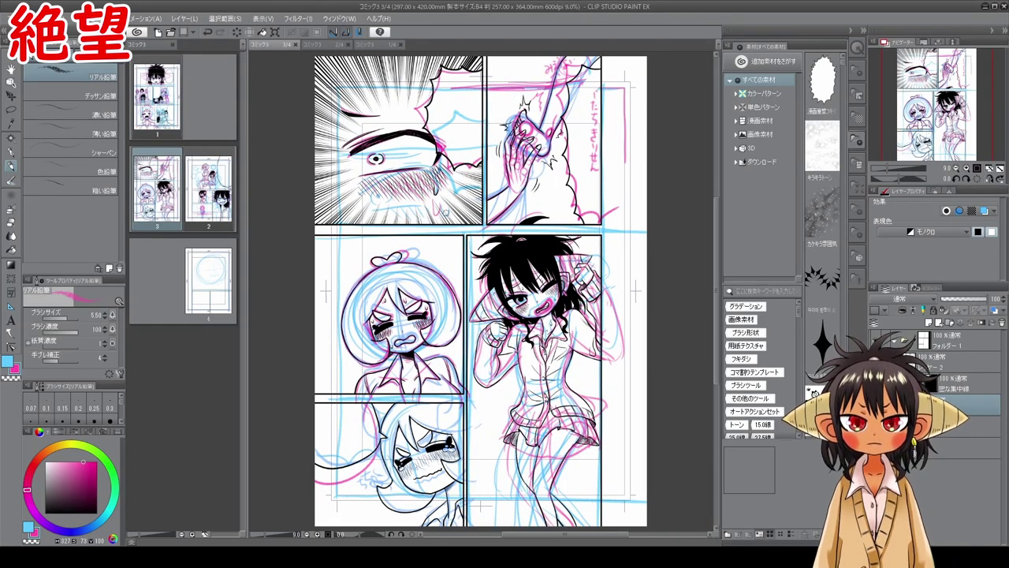
double_click(219, 265)
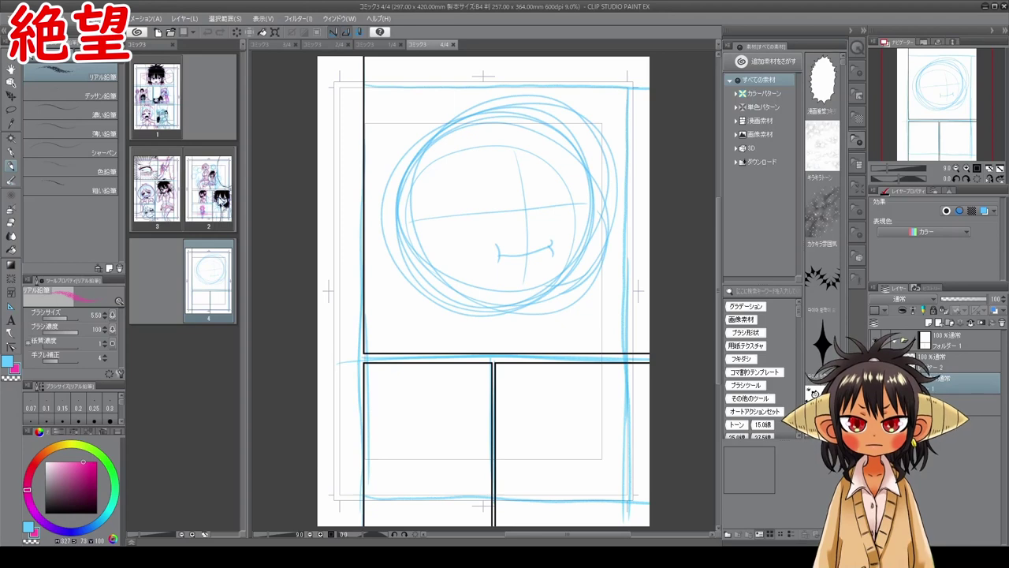
double_click(219, 201)
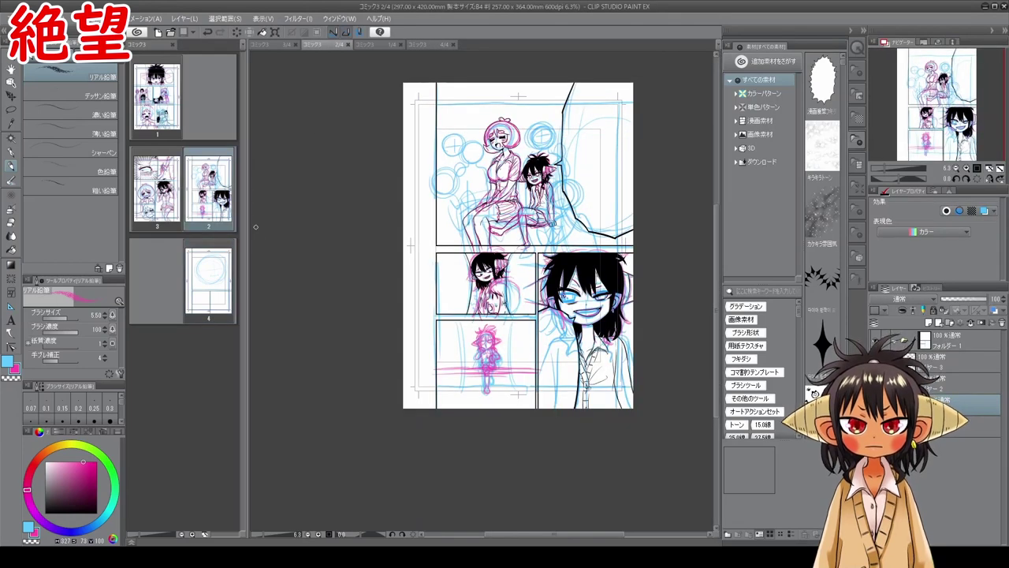